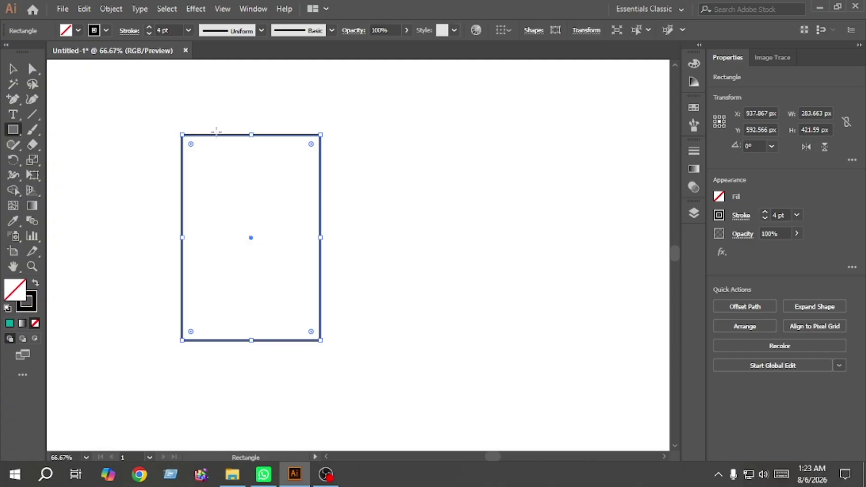
- Duplicate the rectangle in place with Paste in Front and narrow the copy from both sides to about 220 px wide
left_click(12, 69)
left_click(176, 203)
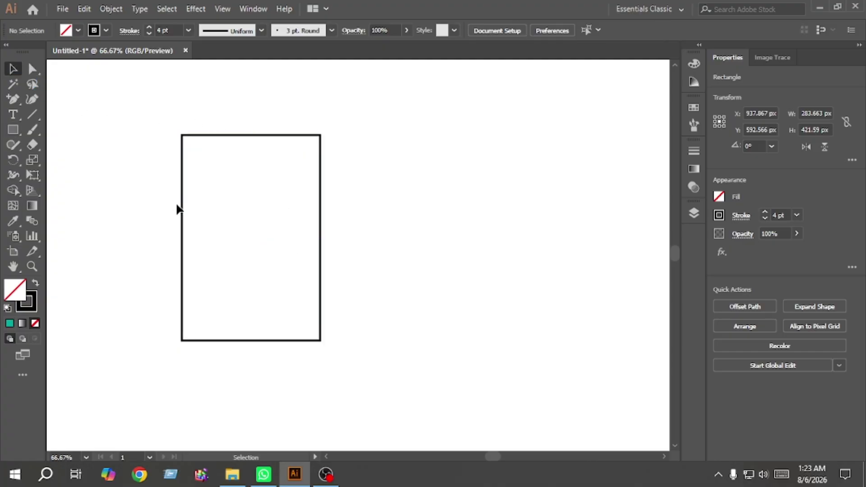
left_click(179, 198)
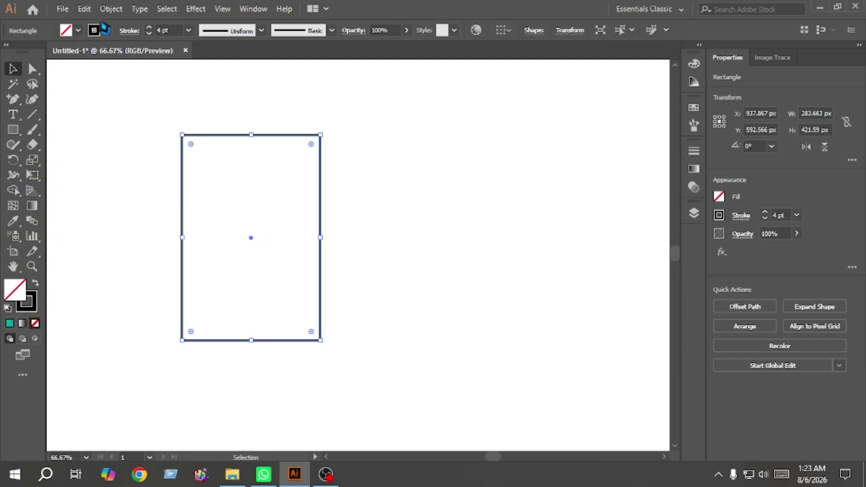
left_click(84, 8)
left_click(113, 70)
left_click(84, 8)
left_click(125, 98)
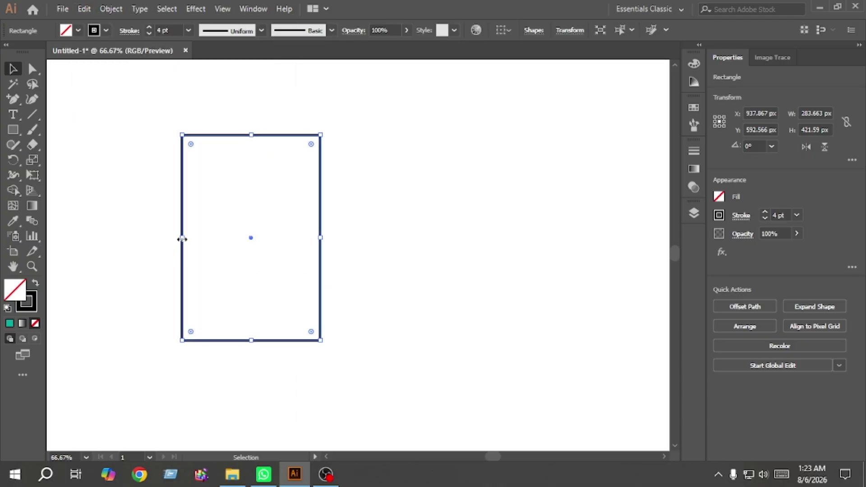
left_click_drag(183, 238, 197, 242)
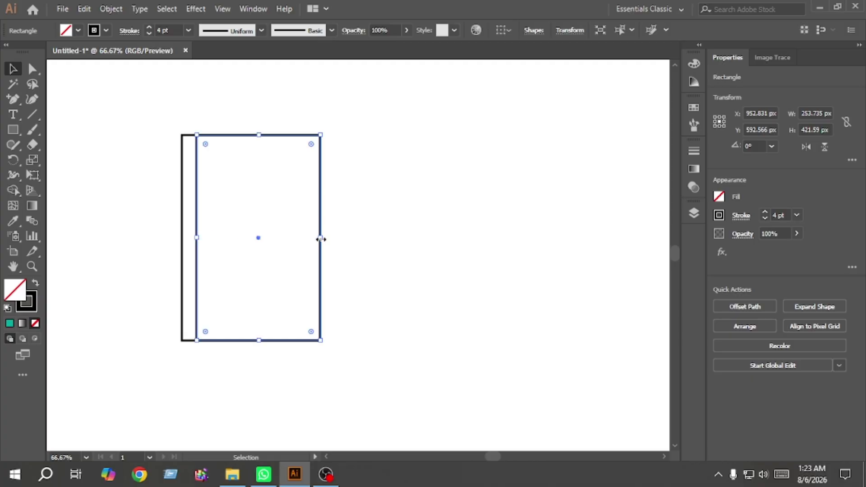
left_click_drag(321, 239, 304, 239)
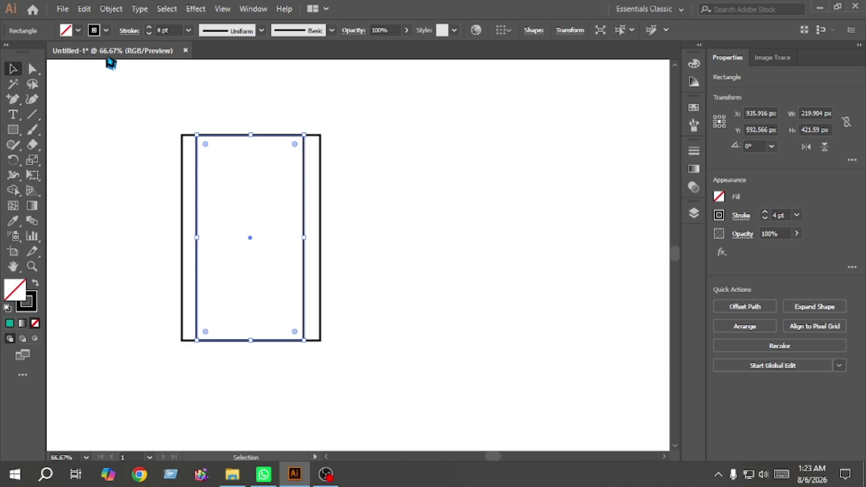
- Duplicate the inner rectangle in place with Paste in Front and narrow this third rectangle further from both sides
left_click(84, 8)
left_click(141, 68)
left_click(84, 9)
left_click(162, 97)
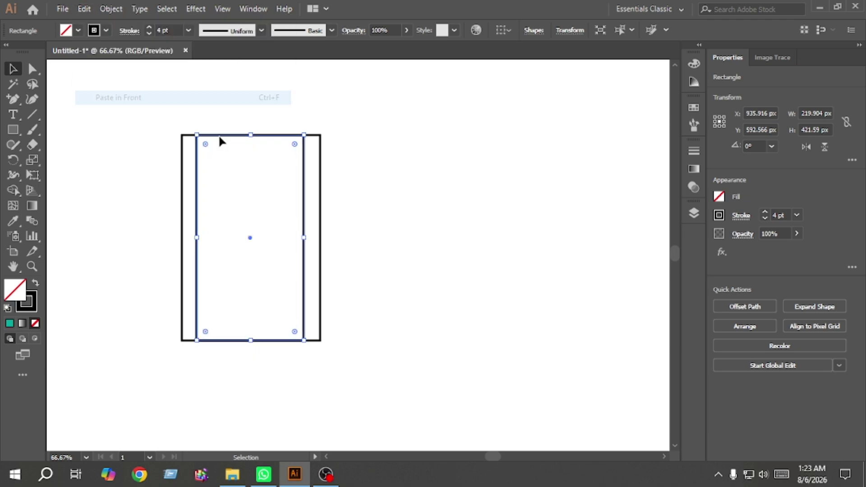
left_click_drag(305, 238, 293, 238)
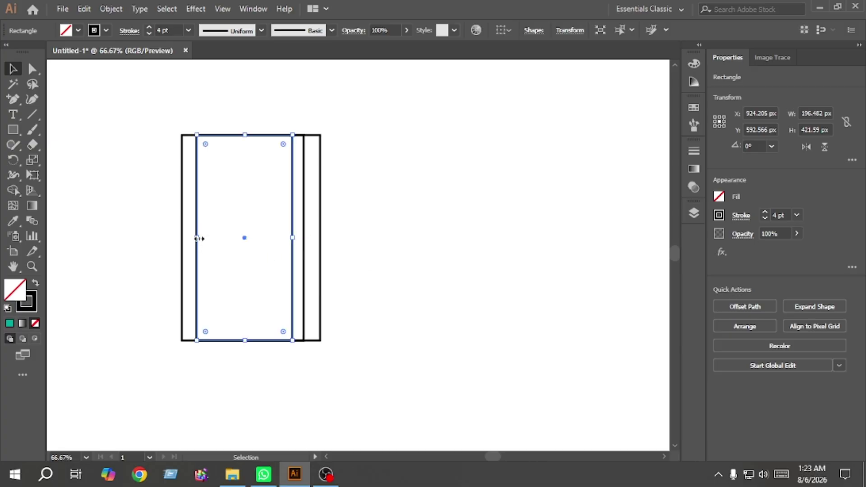
left_click_drag(199, 238, 210, 239)
- Align the three nested rectangles to their common horizontal center
left_click(359, 290)
left_click_drag(360, 291, 143, 258)
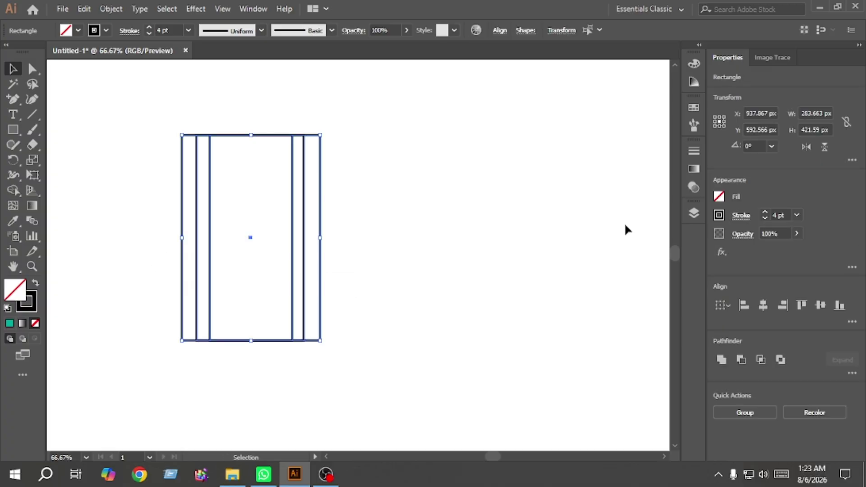
left_click(763, 310)
left_click(327, 251)
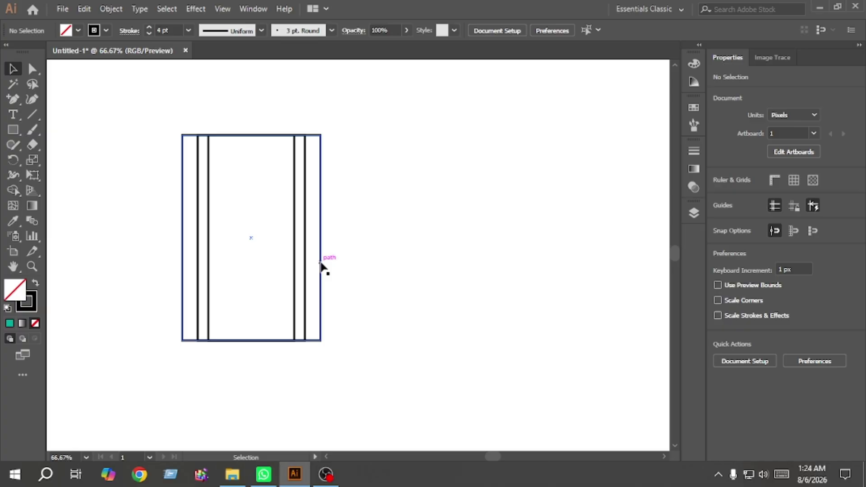
left_click(321, 267)
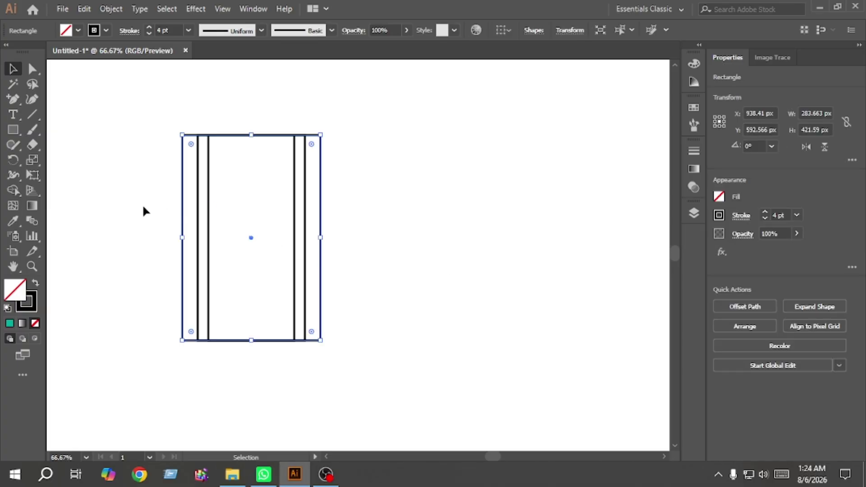
left_click(16, 103)
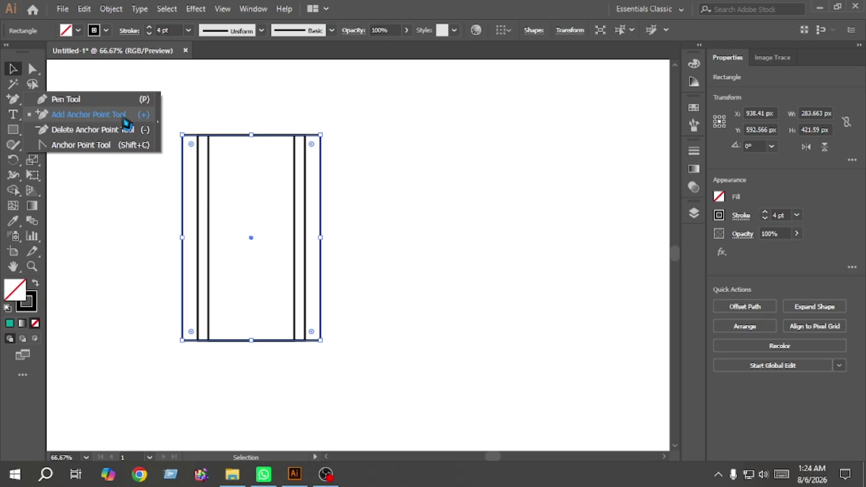
left_click(58, 193)
- Draw two horizontal lines across the upper part of the rectangles, about 414 px long at Y 440 and 350 px long at Y 516
left_click(32, 114)
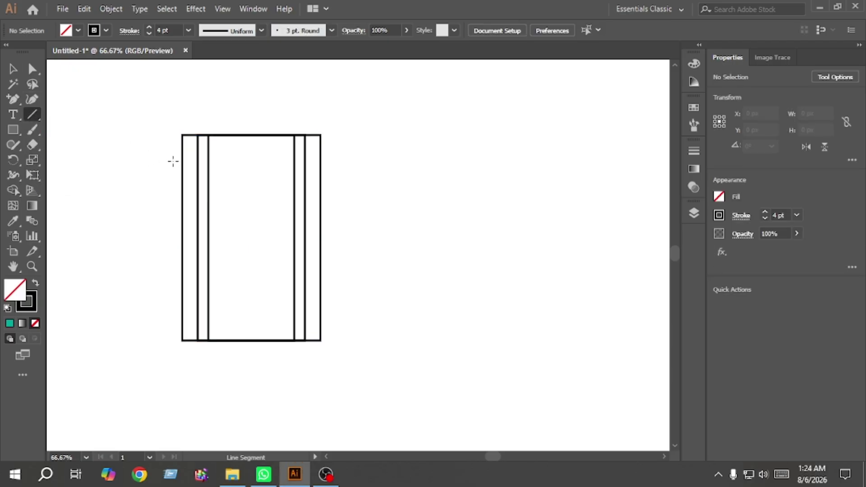
left_click_drag(172, 163, 374, 163)
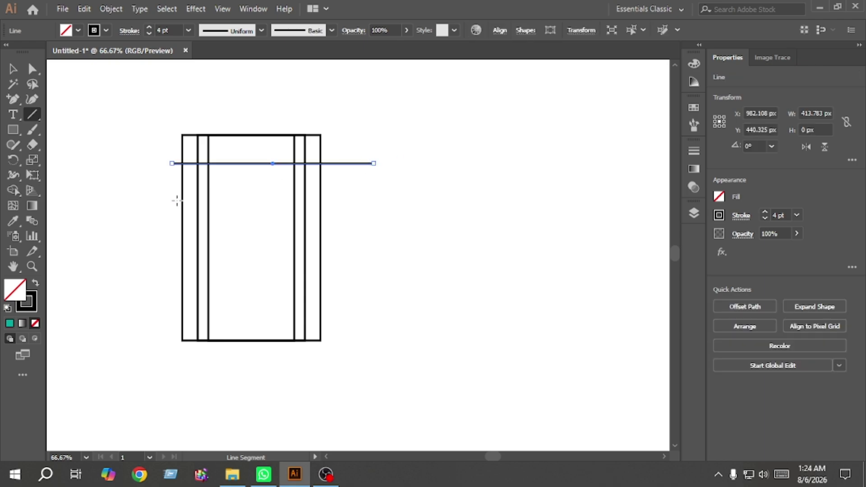
left_click_drag(176, 200, 347, 200)
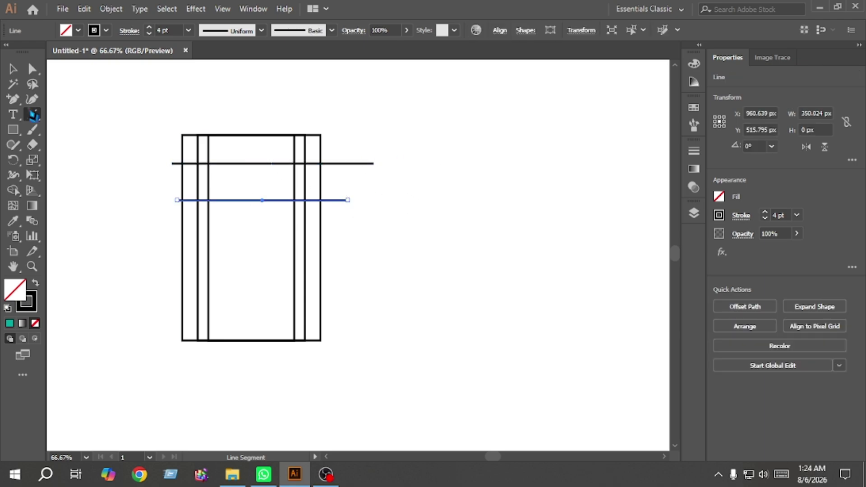
left_click(12, 71)
left_click(136, 146)
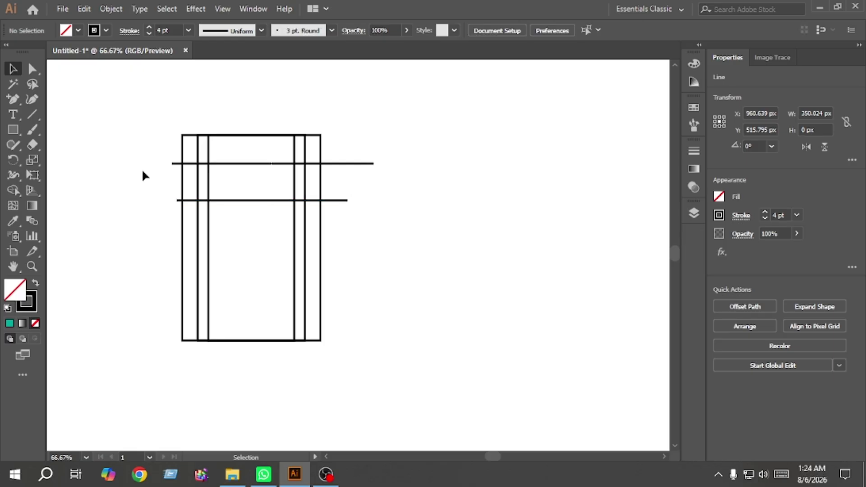
- Add four anchor points to the outermost rectangle where the two horizontal lines cross its left and right sides
left_click(183, 274)
left_click(12, 99)
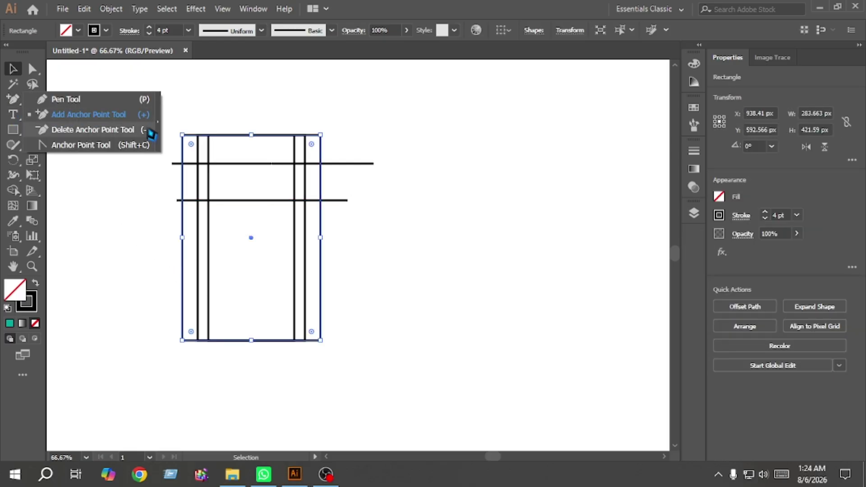
left_click(125, 129)
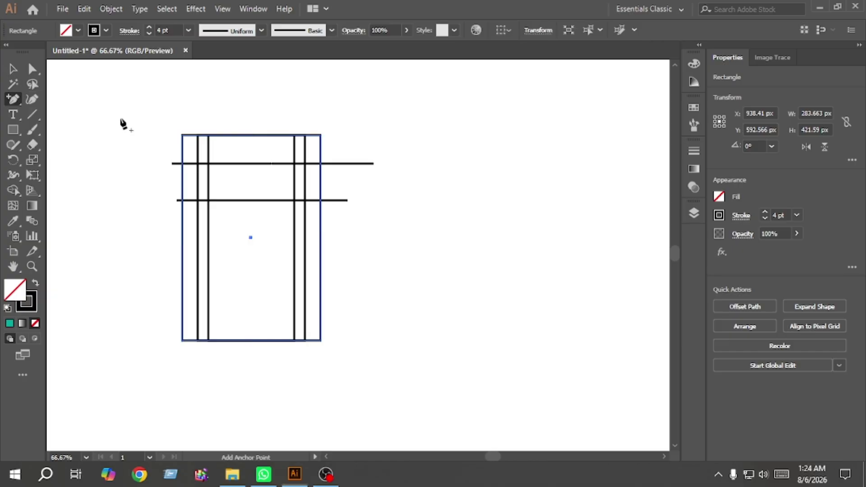
scroll(212, 152, "down", 1)
scroll(212, 151, "up", 3)
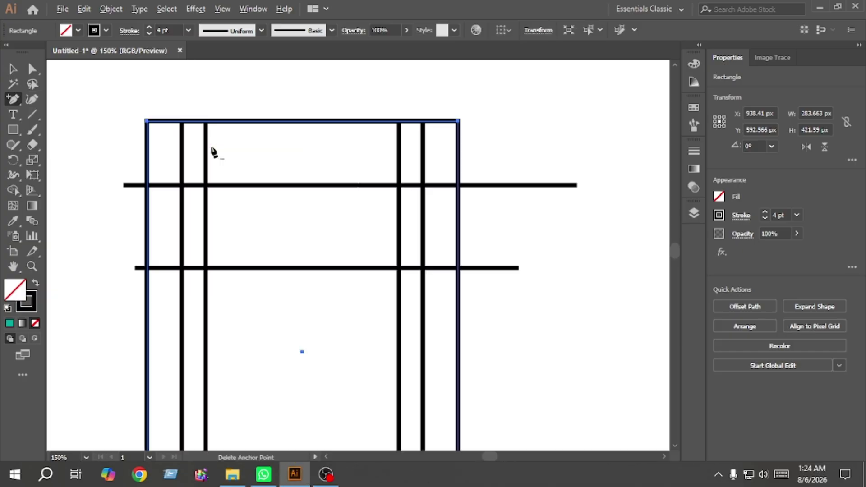
left_click(458, 185)
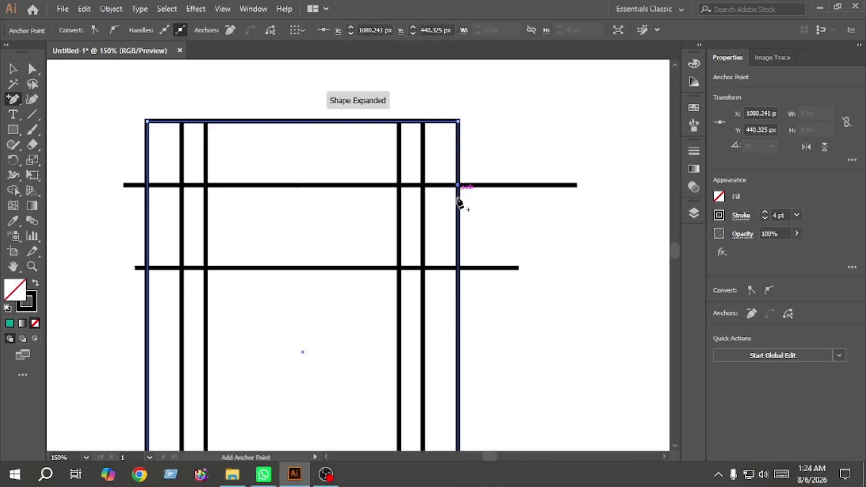
left_click(459, 268)
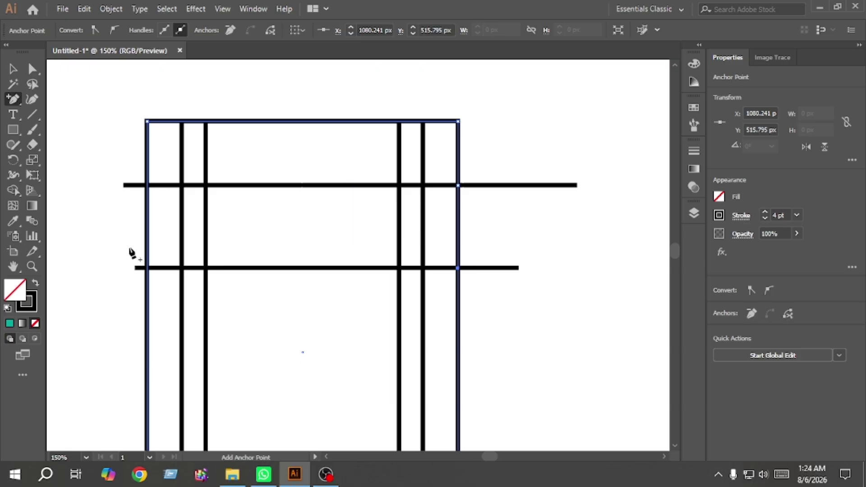
left_click(148, 268)
left_click(148, 185)
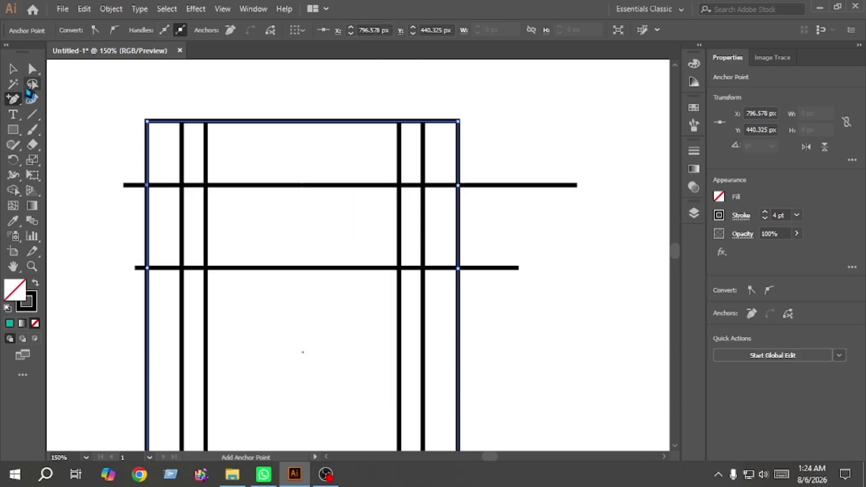
key("v")
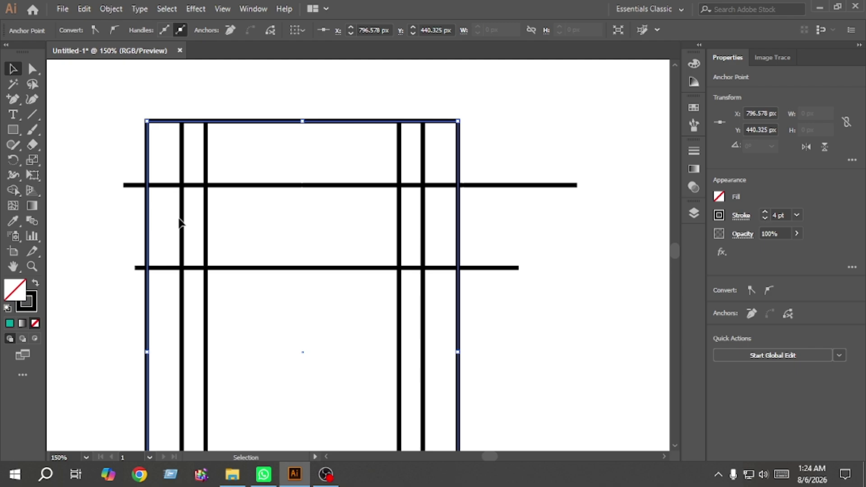
scroll(179, 221, "down", 1)
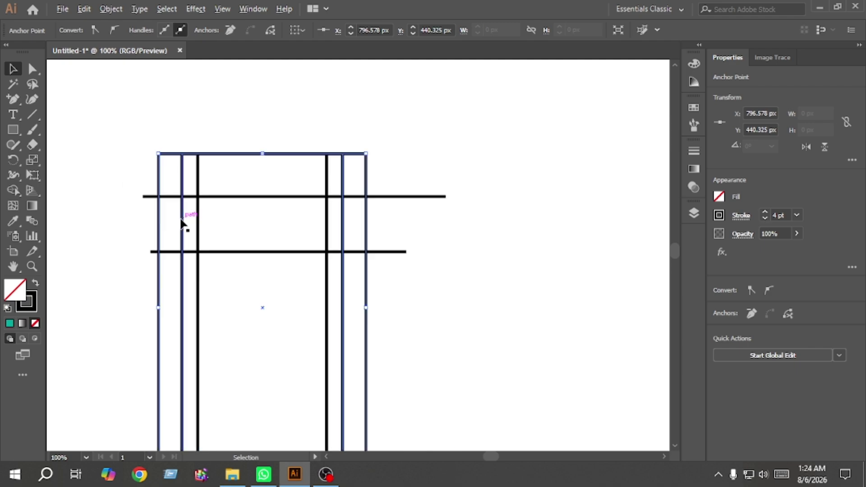
left_click(109, 180)
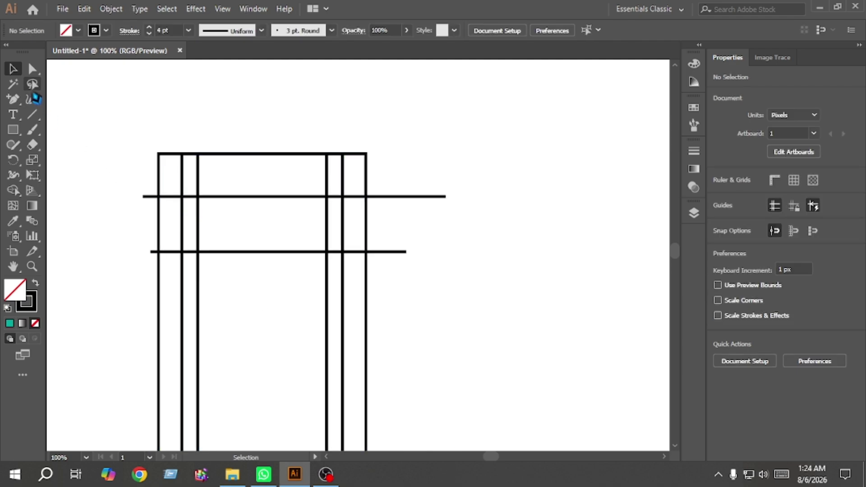
- Move the outer path's upper-line anchors in to the middle rectangle's sides and its top corners in to the innermost rectangle's sides
left_click(159, 338)
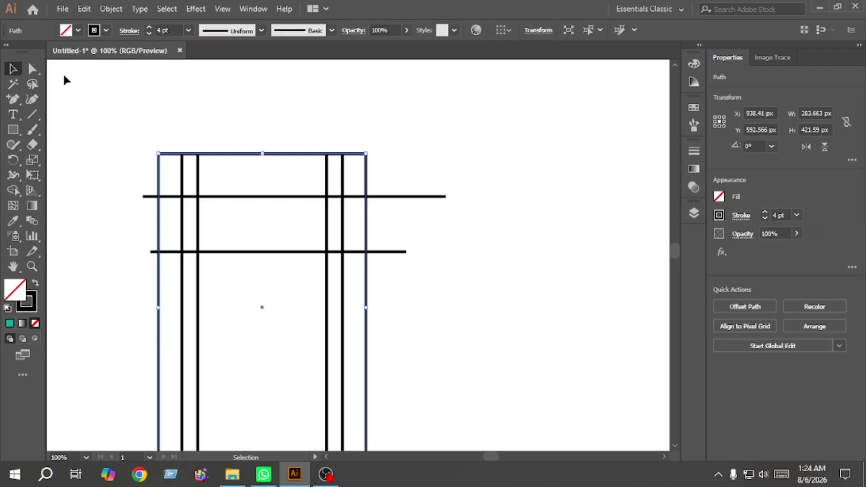
left_click(31, 69)
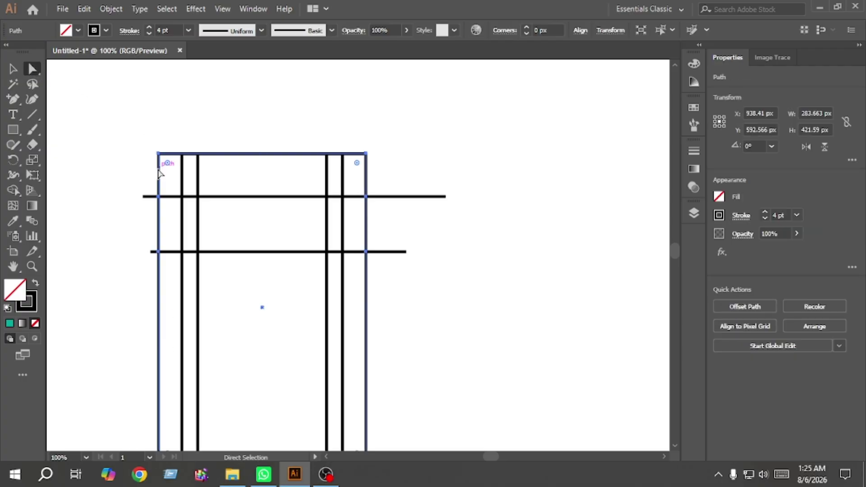
left_click(158, 197)
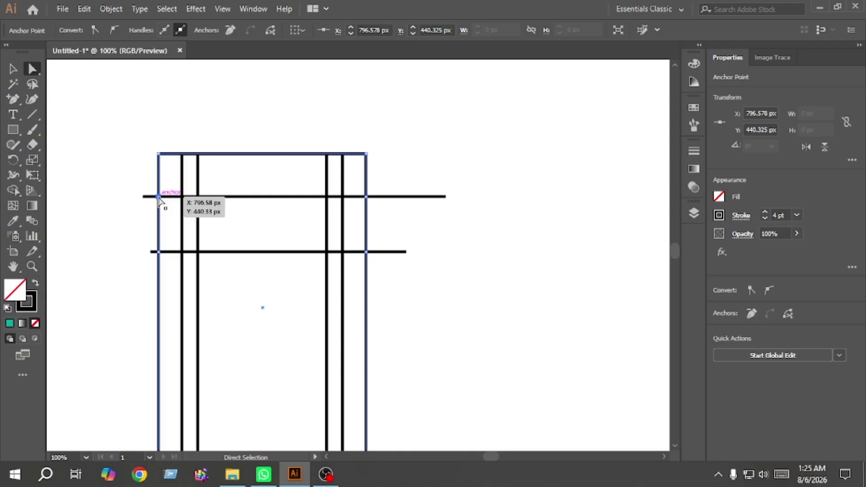
left_click_drag(158, 197, 181, 197)
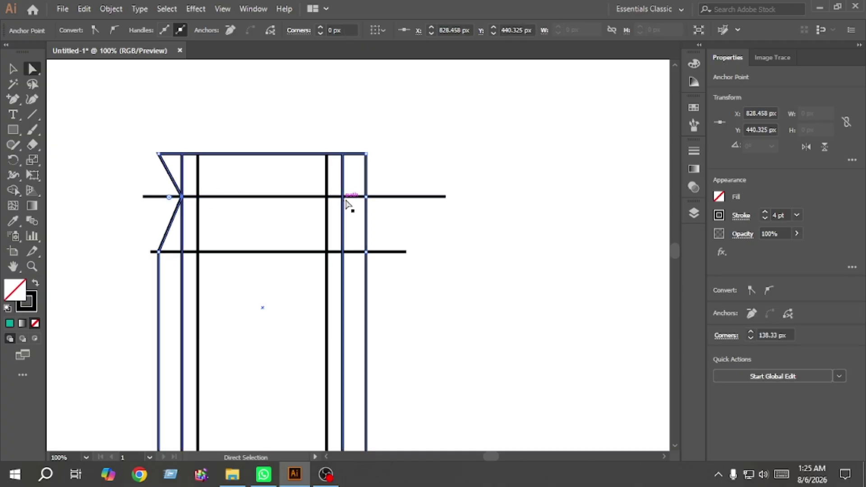
left_click_drag(366, 197, 343, 197)
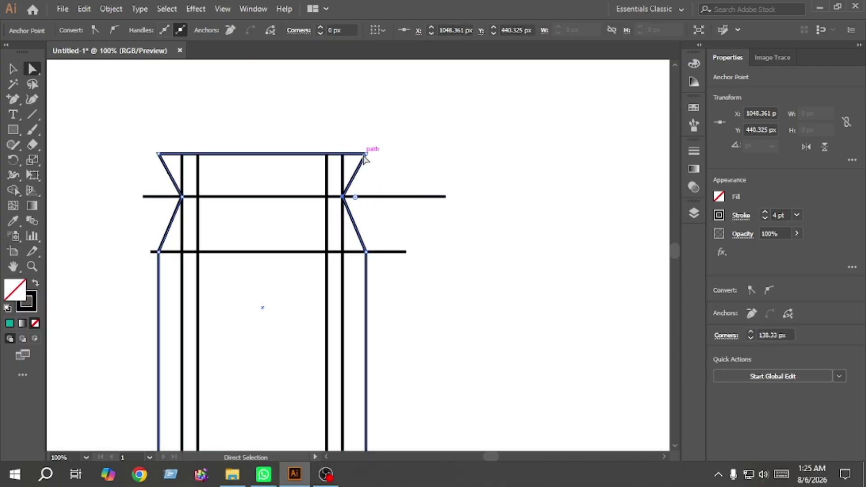
left_click_drag(366, 154, 327, 154)
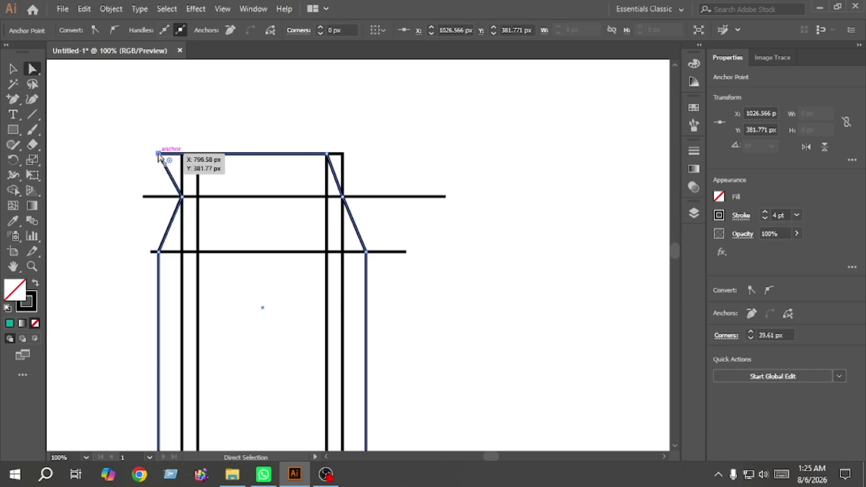
left_click_drag(158, 154, 197, 153)
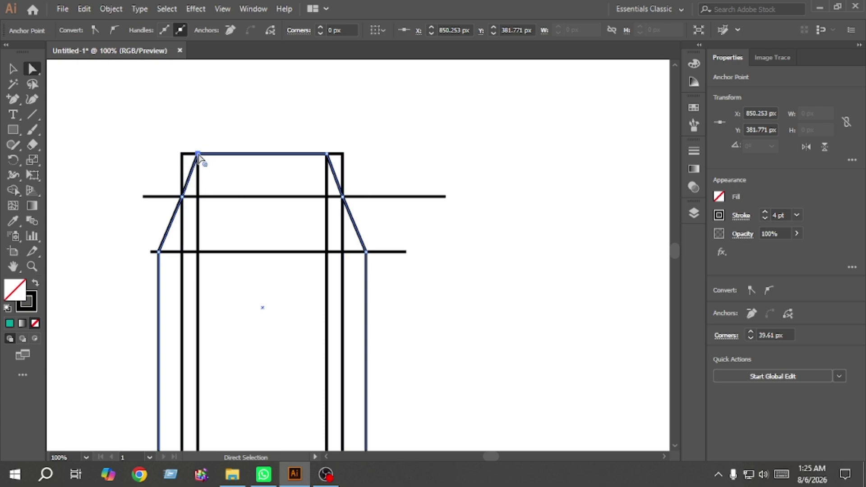
- Narrow the outer path's top edge slightly more and move its upper-line anchors in to the innermost rectangle's sides
left_click_drag(342, 197, 327, 199)
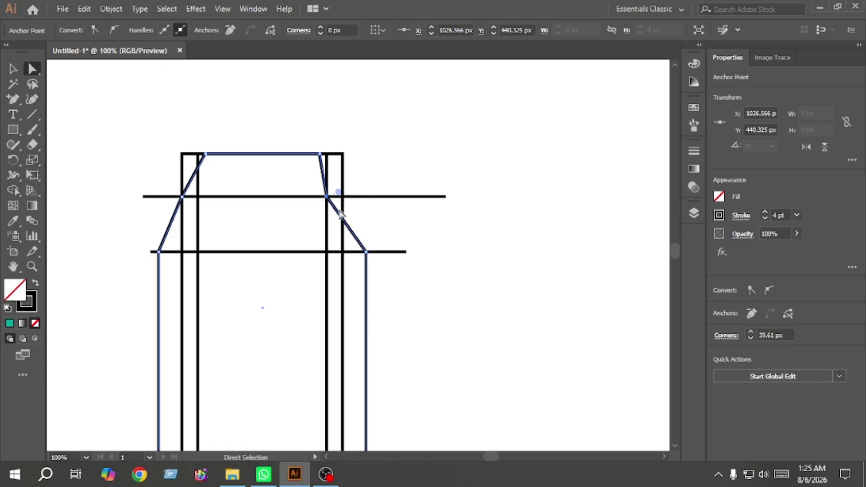
left_click_drag(184, 198, 198, 197)
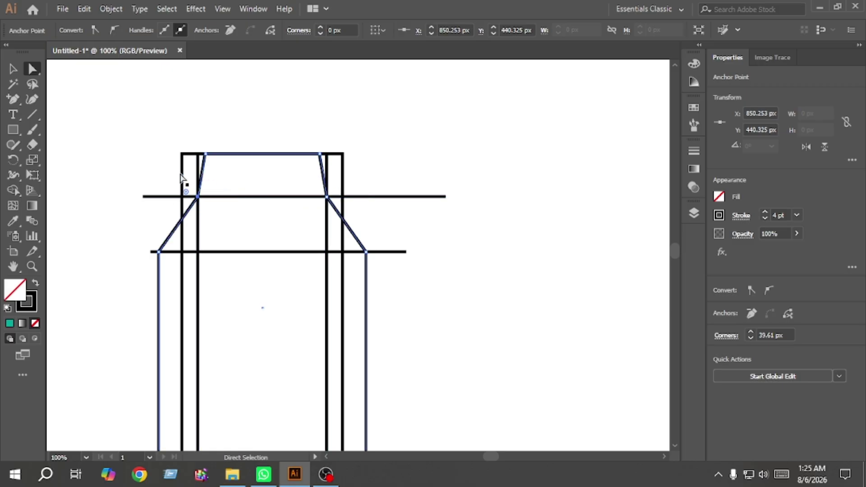
left_click(157, 160)
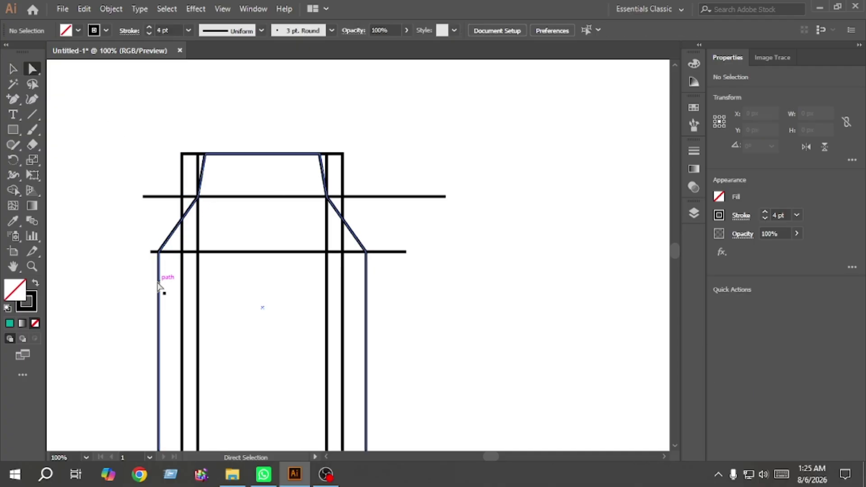
- Round the four neck and shoulder anchors of the bottle outline together to a corner radius of about 169 px
left_click(159, 252)
left_click(198, 197, "shift")
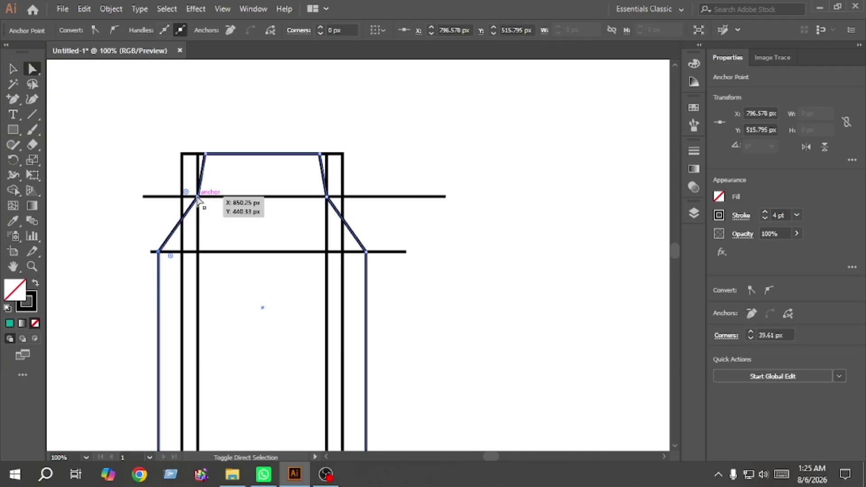
left_click(326, 197, "shift")
left_click(366, 252, "shift")
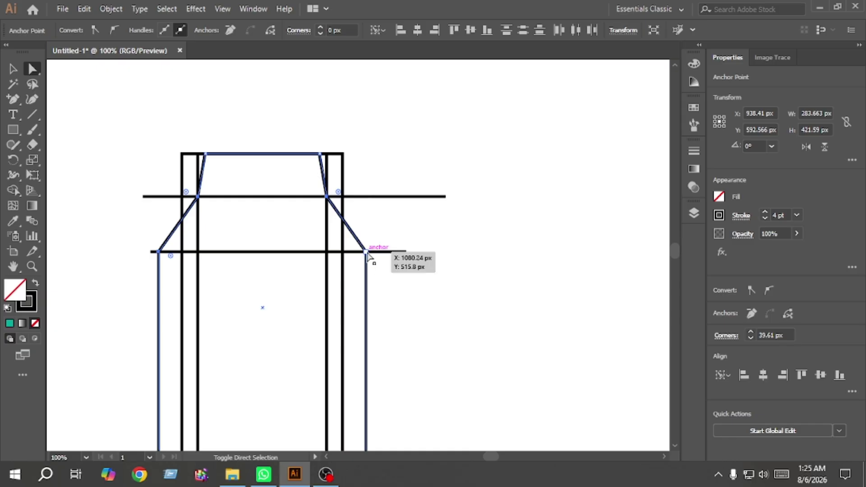
left_click_drag(339, 192, 514, 136)
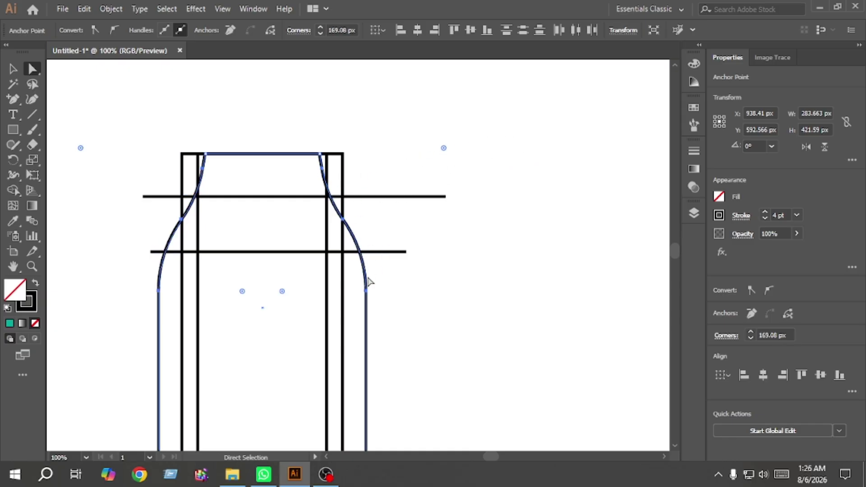
left_click(13, 69)
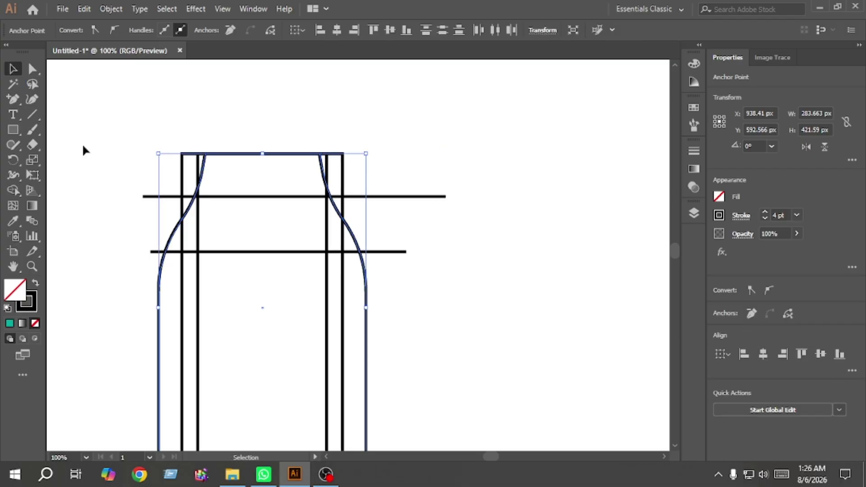
left_click(83, 146)
- Delete the two inner guide rectangles and the two horizontal guide lines, leaving only the bottle outline
scroll(132, 170, "down", 1)
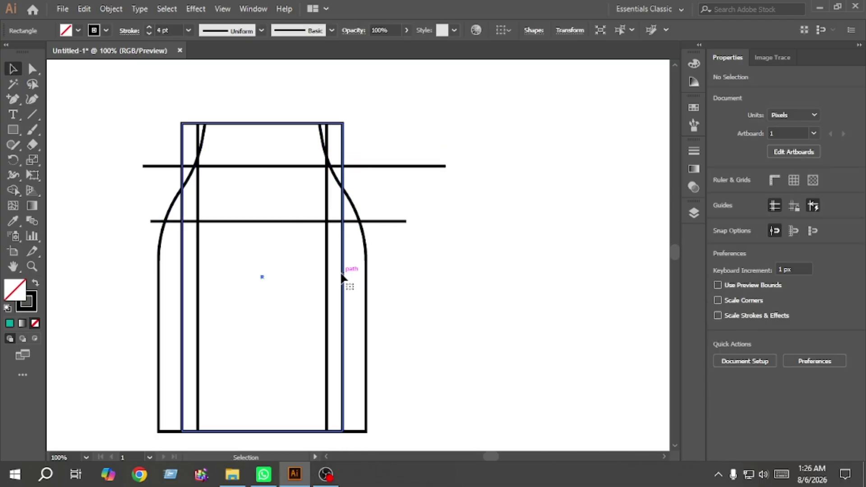
left_click(327, 301)
key("Delete")
left_click(342, 288)
key("Delete")
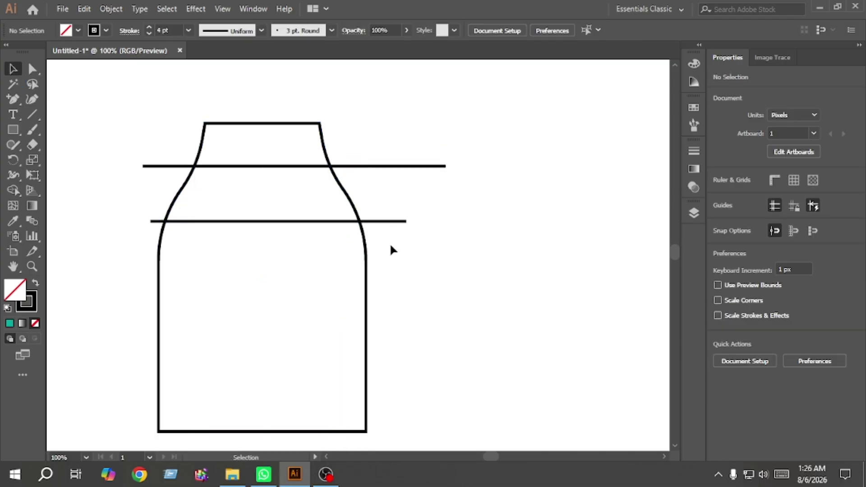
left_click_drag(390, 248, 389, 136)
key("Delete")
scroll(379, 223, "up", 1)
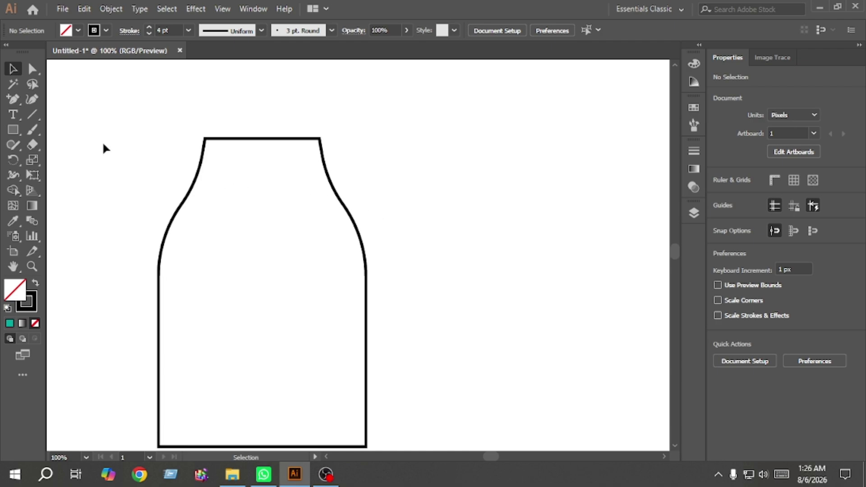
- Draw a cap rectangle about 194 by 65 px on the bottle's neck and center both shapes horizontally on each other
left_click(13, 129)
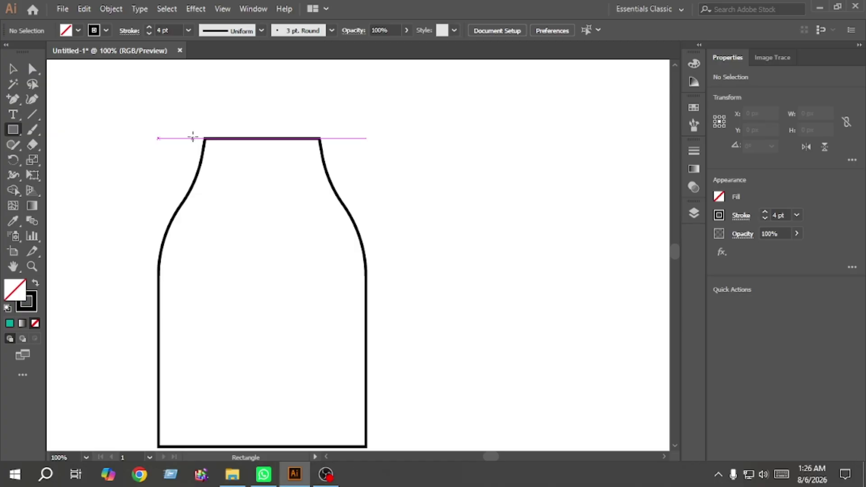
left_click_drag(193, 137, 335, 90)
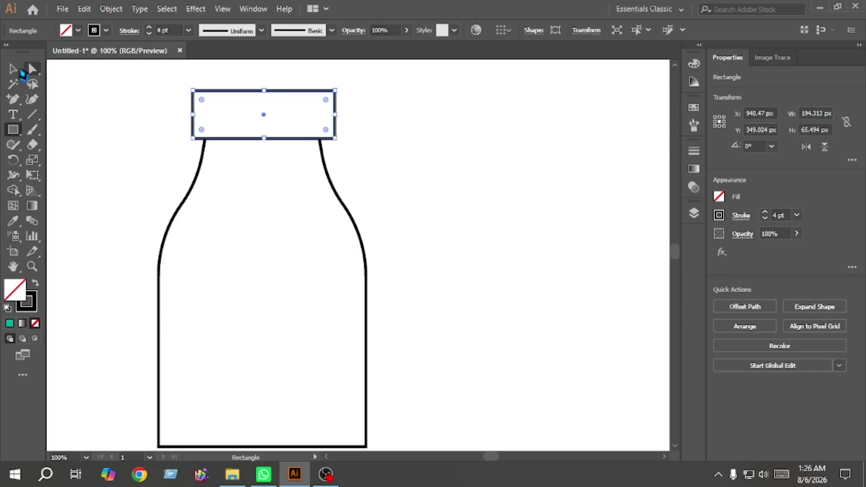
left_click(14, 69)
left_click_drag(429, 210, 204, 115)
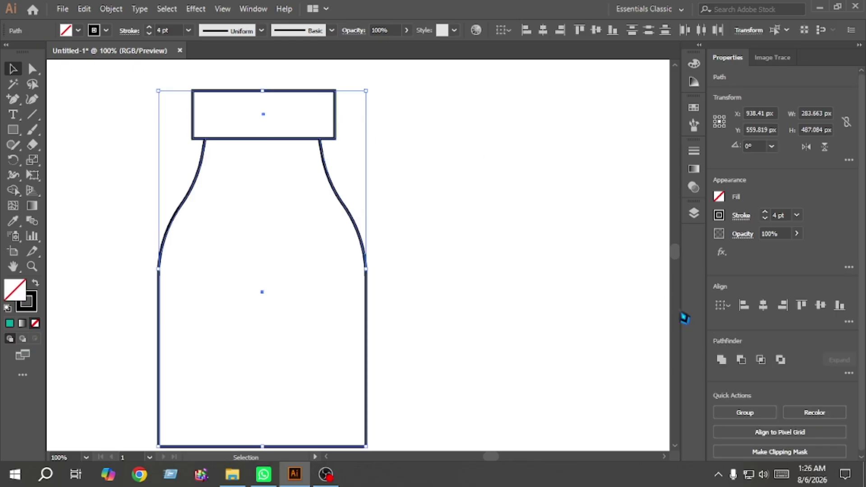
left_click(763, 305)
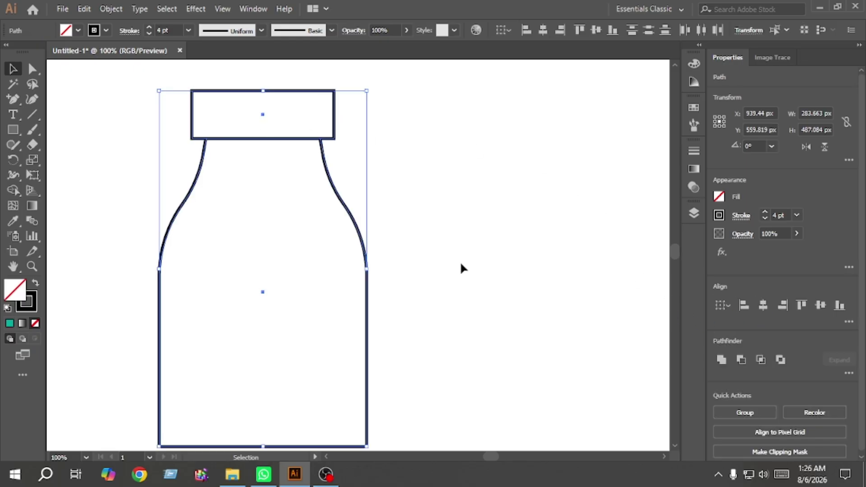
left_click(461, 264)
- Round all four corners of the cap rectangle generously
left_click(33, 69)
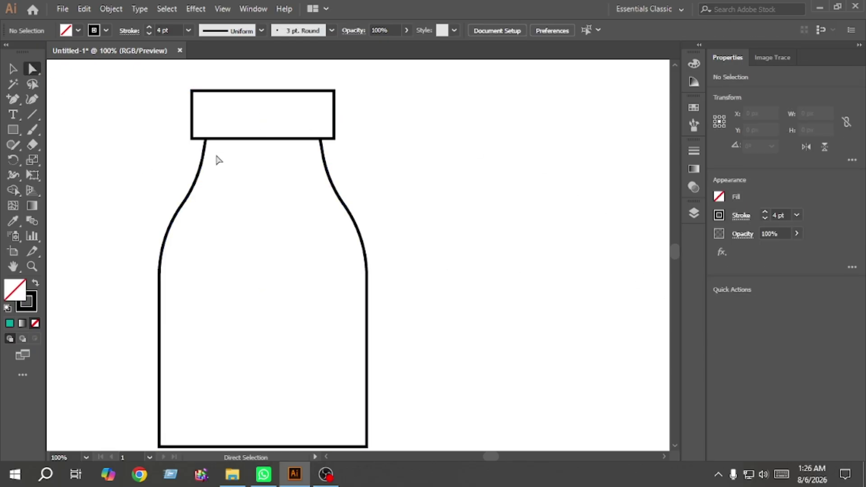
left_click_drag(193, 146, 173, 80)
left_click_drag(345, 153, 318, 107)
left_click(388, 138)
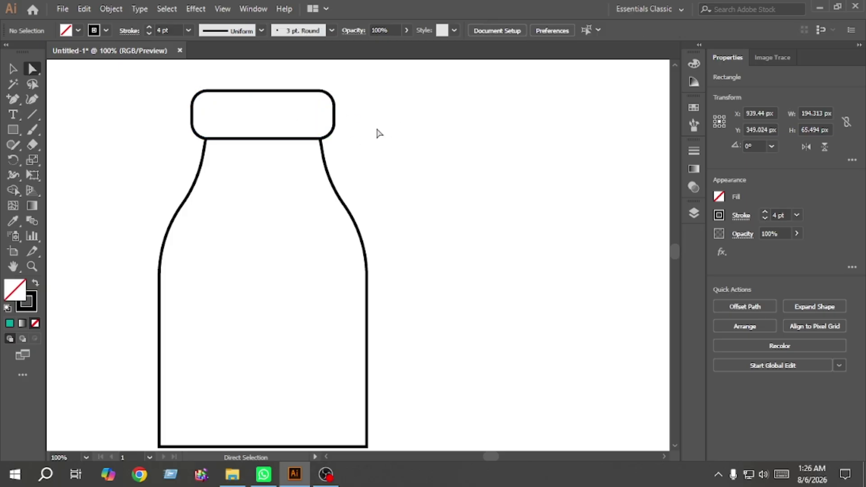
- Round the two bottom corners of the bottle body equally
scroll(180, 277, "up", 1)
scroll(183, 280, "down", 2)
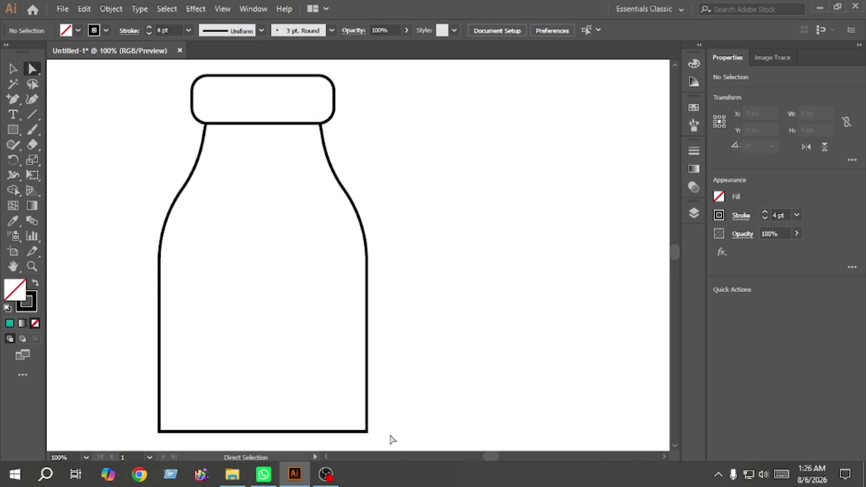
left_click_drag(390, 436, 144, 397)
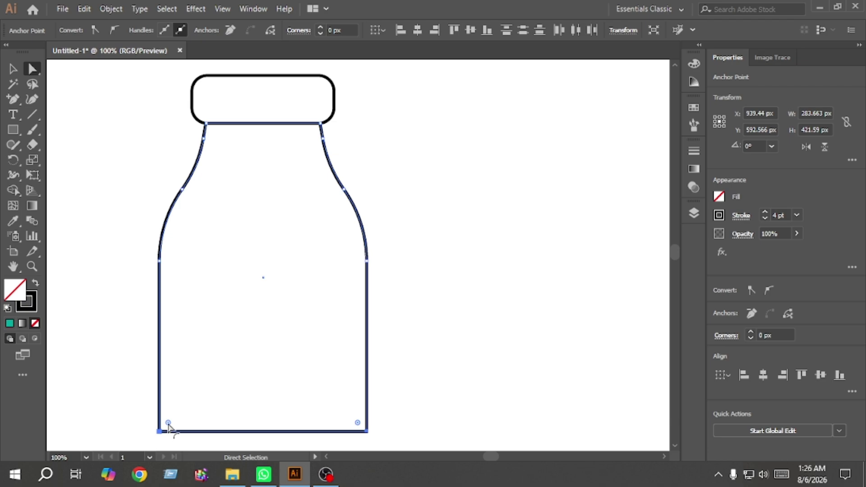
left_click_drag(168, 424, 180, 409)
left_click(82, 322)
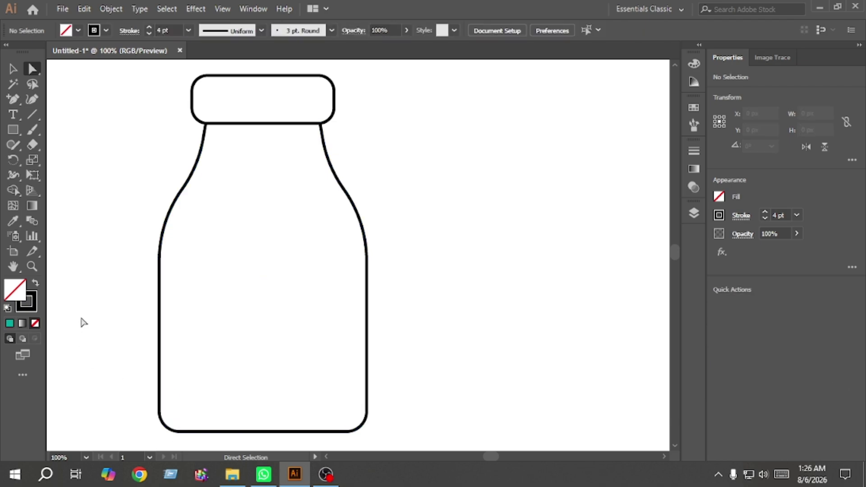
- Change the stroke color of the cap and the bottle body to medium blue
key("alt")
scroll(82, 322, "down", 1)
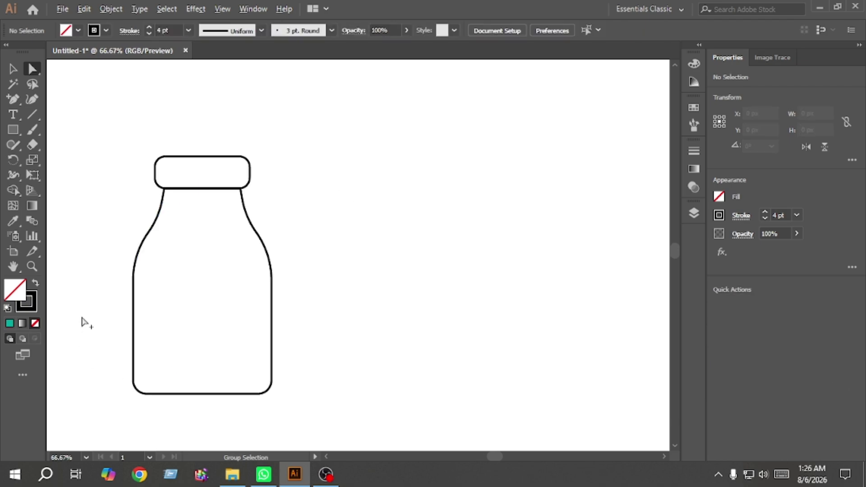
left_click(13, 69)
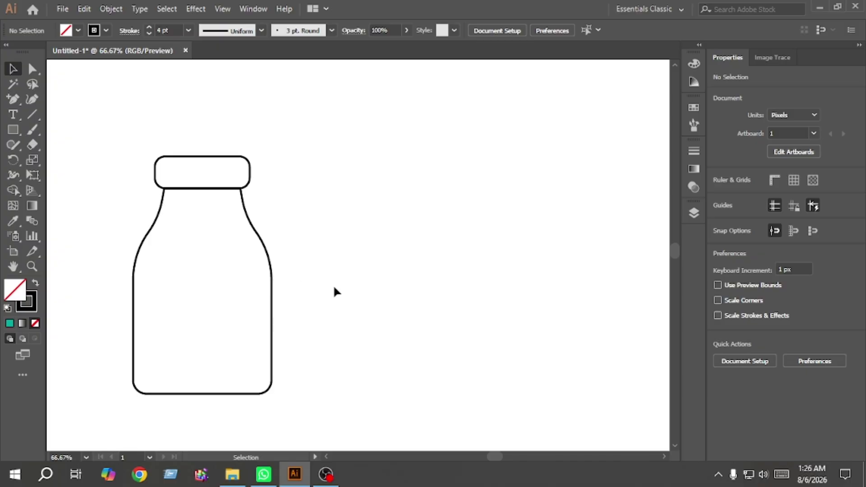
left_click_drag(334, 287, 166, 161)
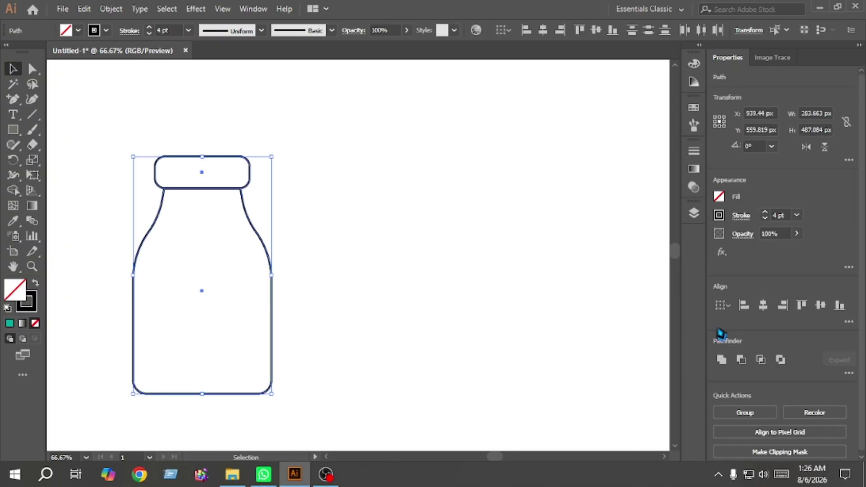
left_click(720, 221)
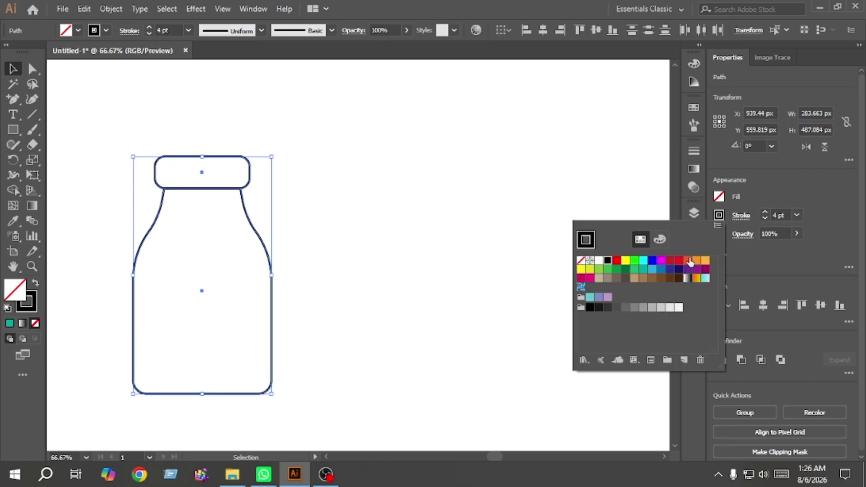
left_click(661, 270)
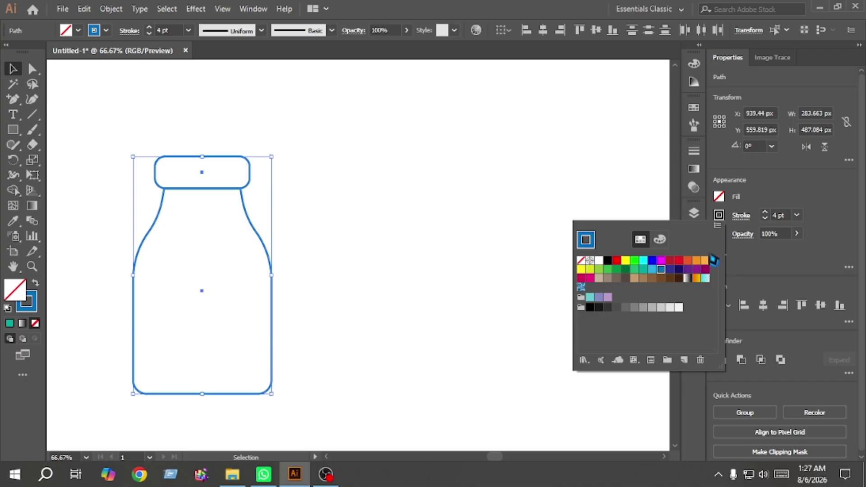
left_click(762, 201)
left_click(424, 248)
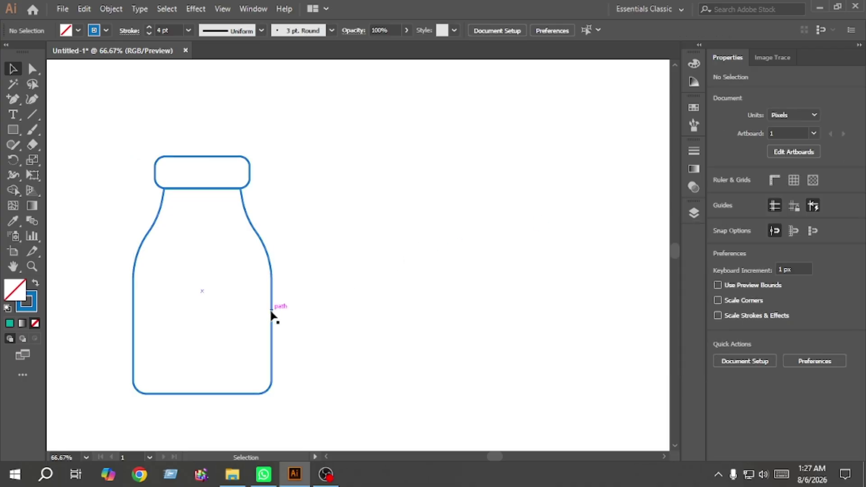
- Fill the bottle body with teal green
left_click(271, 311)
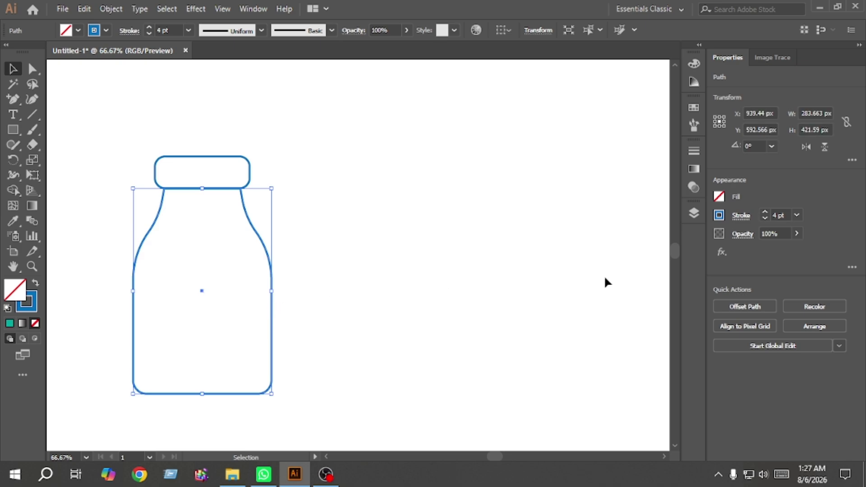
left_click(720, 208)
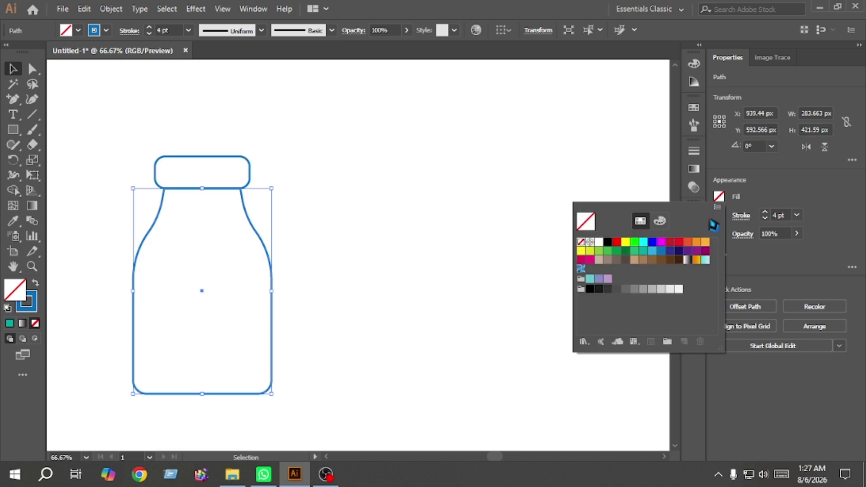
left_click(644, 252)
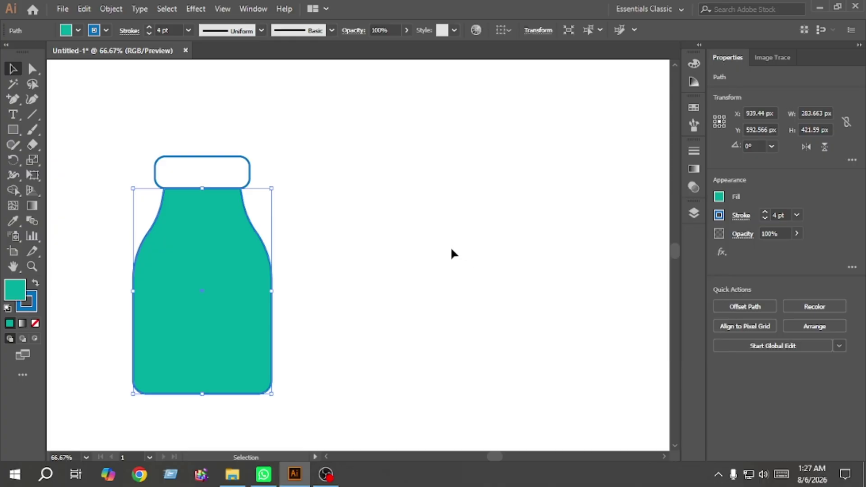
- Fill the bottle's cap with light gray
left_click(255, 179)
left_click(248, 179)
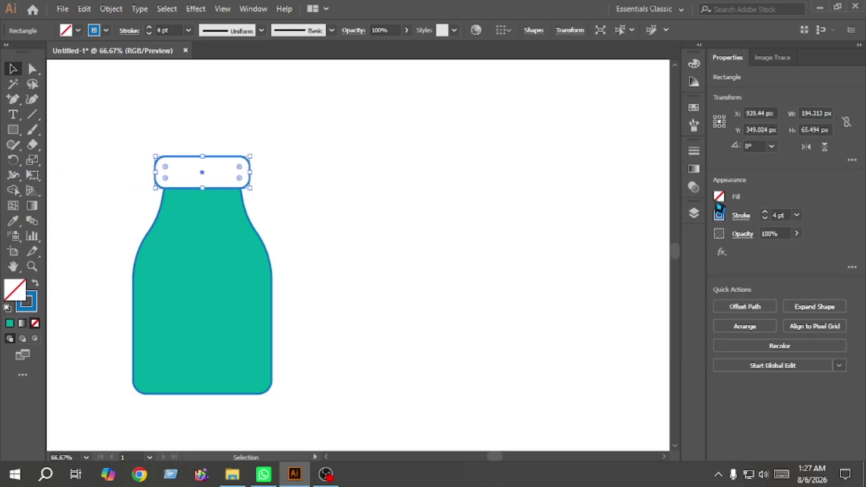
left_click(718, 201)
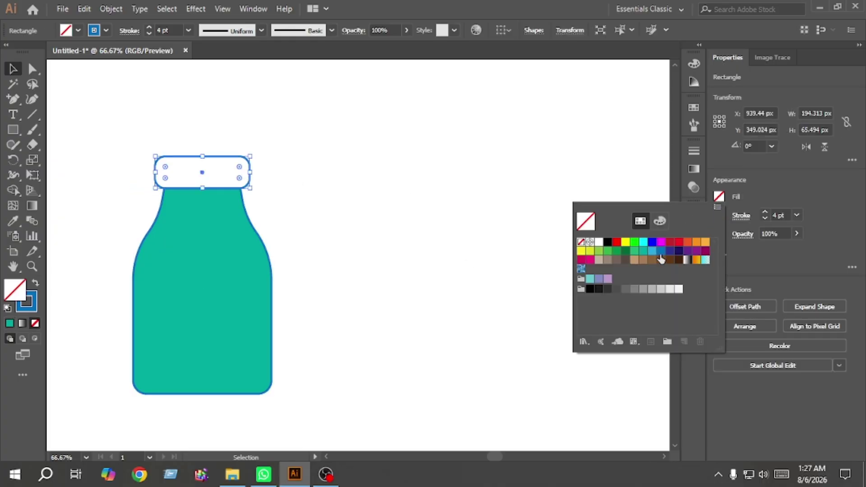
left_click(670, 289)
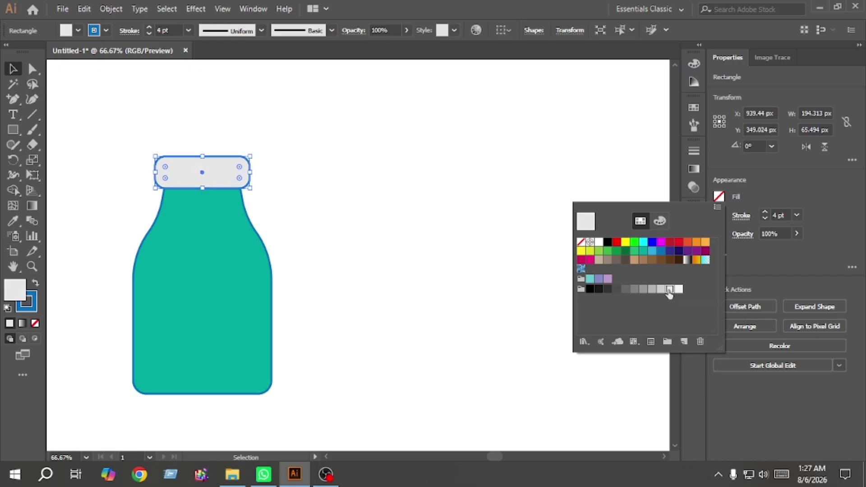
left_click(417, 267)
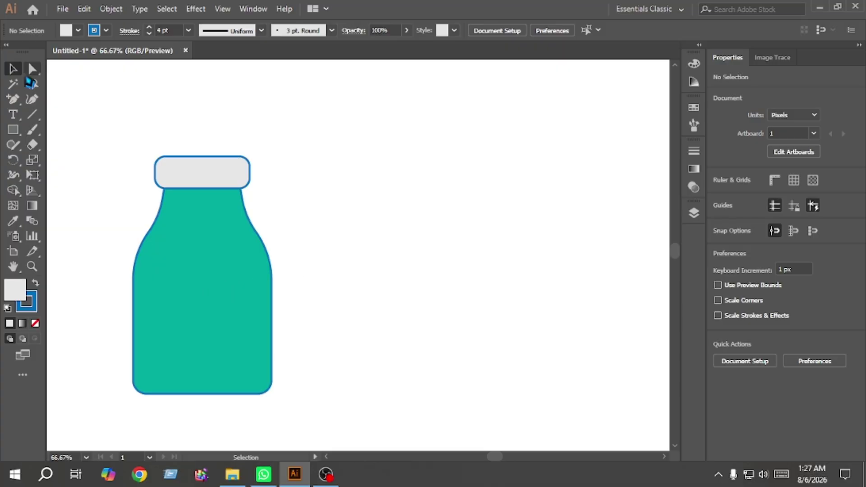
- Draw a straight horizontal line about 239 px long across the bottle's shoulders with the Pen tool and select it
scroll(118, 253, "up", 1)
scroll(118, 251, "down", 2)
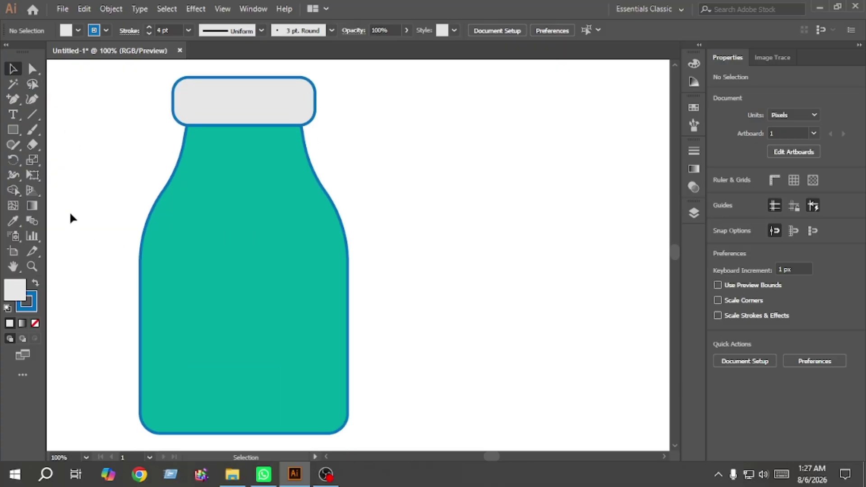
left_click_drag(12, 99, 68, 94)
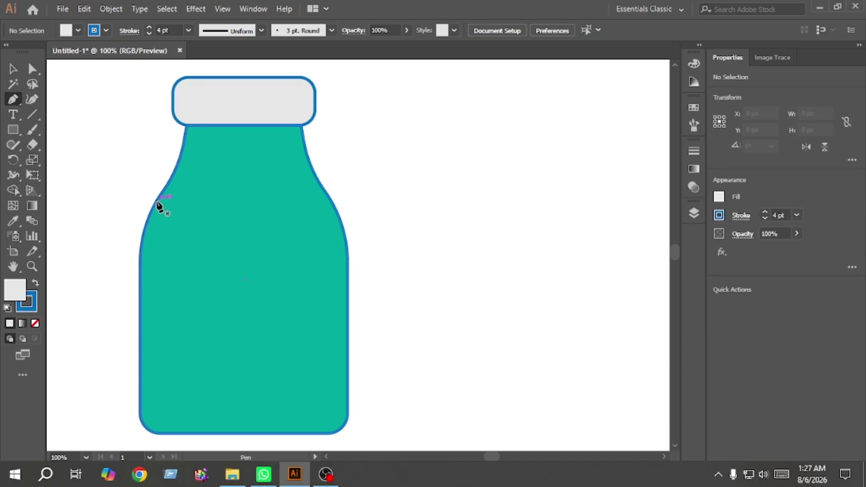
left_click(156, 201)
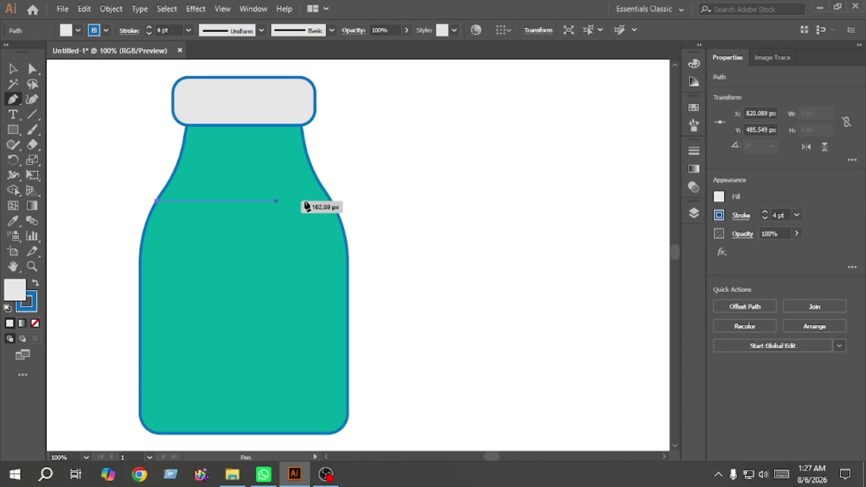
left_click(332, 205)
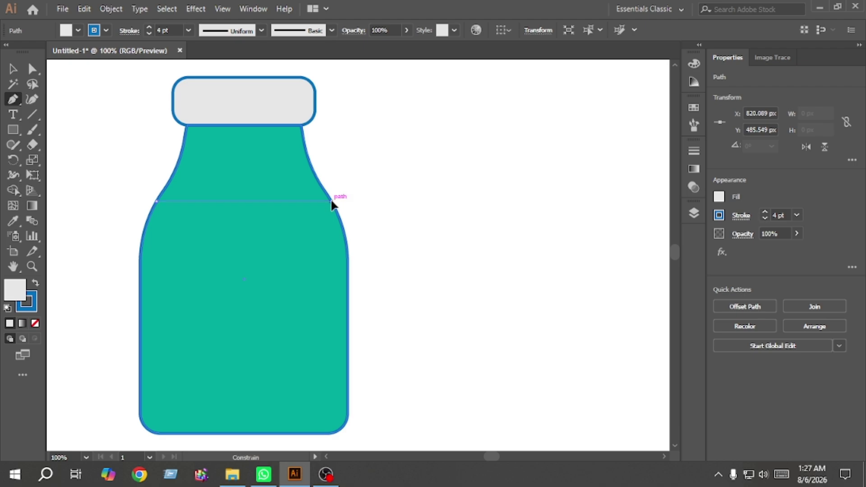
left_click(14, 70)
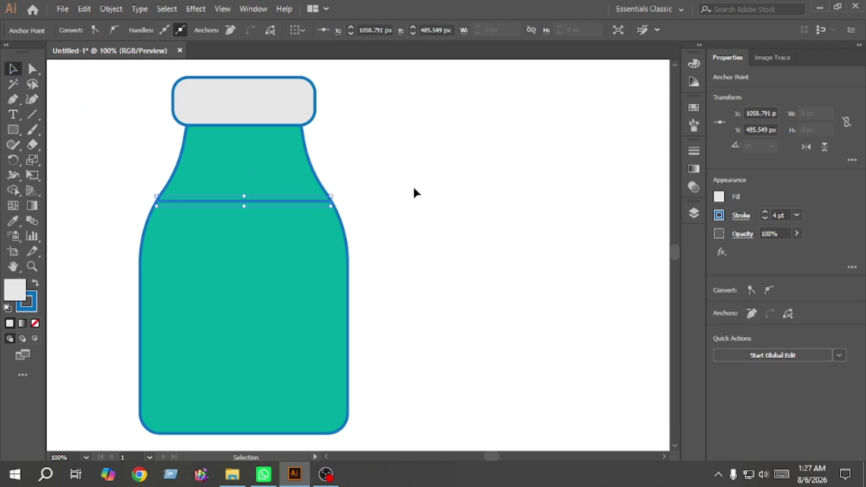
left_click(413, 186)
left_click(276, 201)
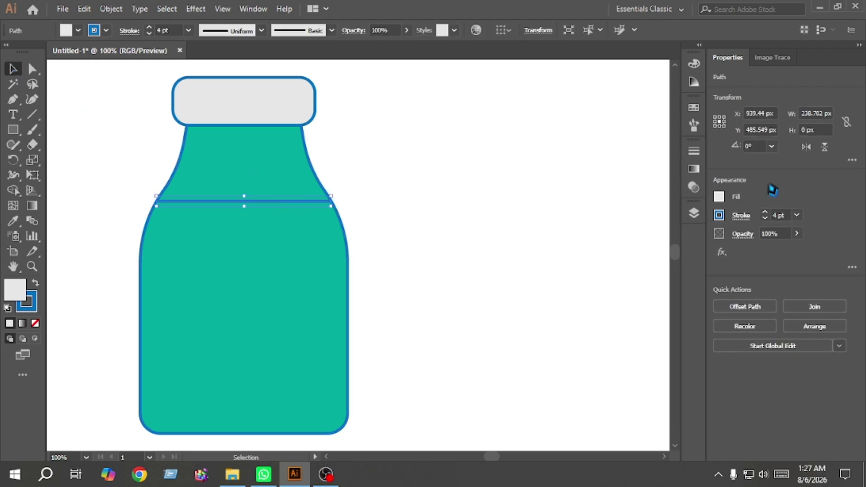
- Remove the fill from the horizontal line across the bottle's shoulders and deselect it
left_click(718, 196)
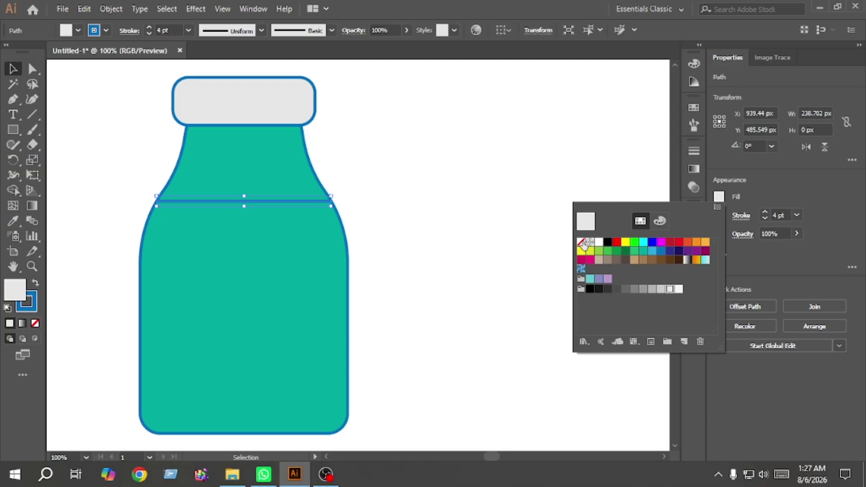
left_click(581, 243)
left_click(411, 262)
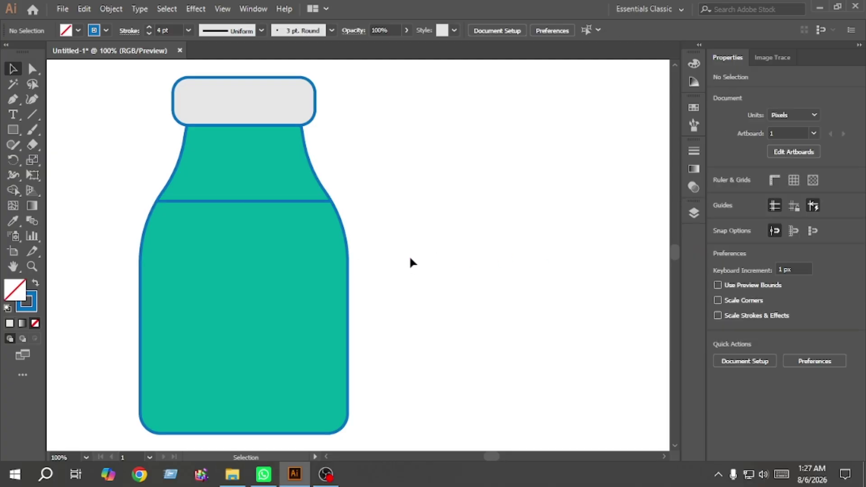
- Draw a second straight horizontal line across the lower part of the bottle body, from edge to edge, with the Pen tool
scroll(409, 262, "down", 1)
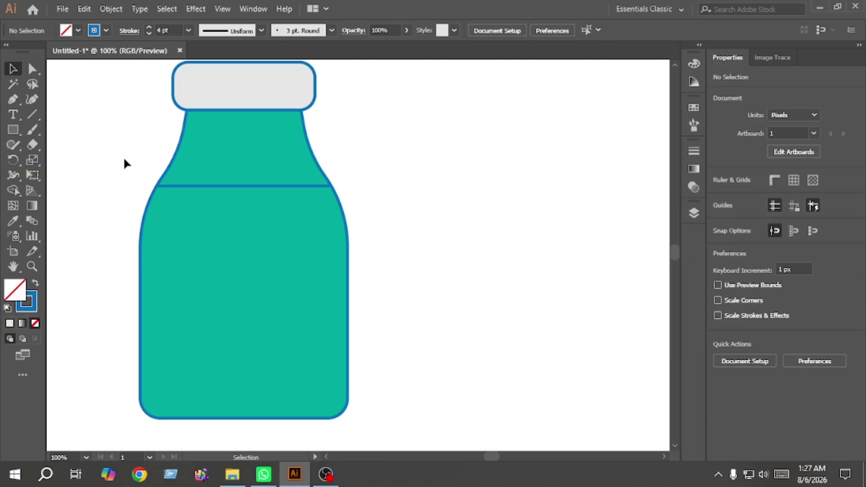
left_click(13, 99)
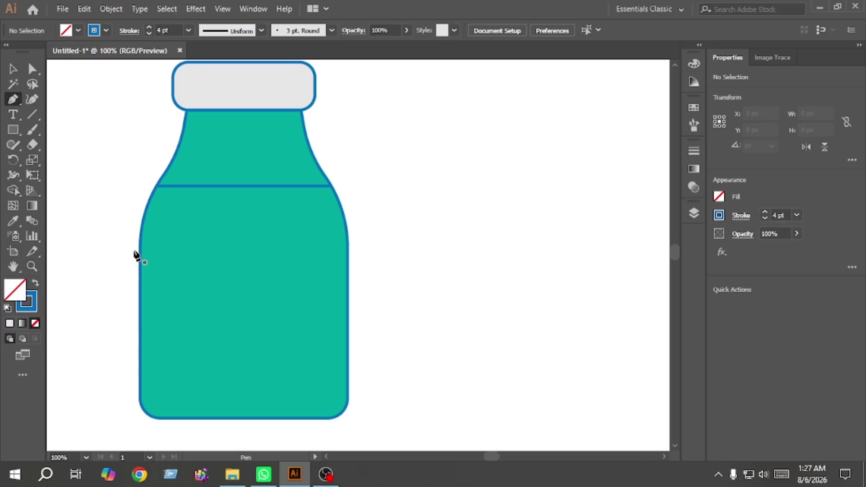
left_click(140, 315)
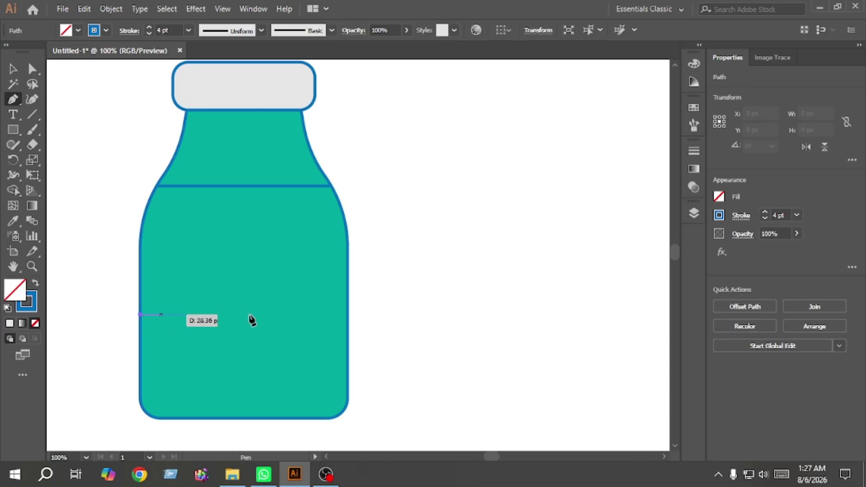
left_click(347, 315)
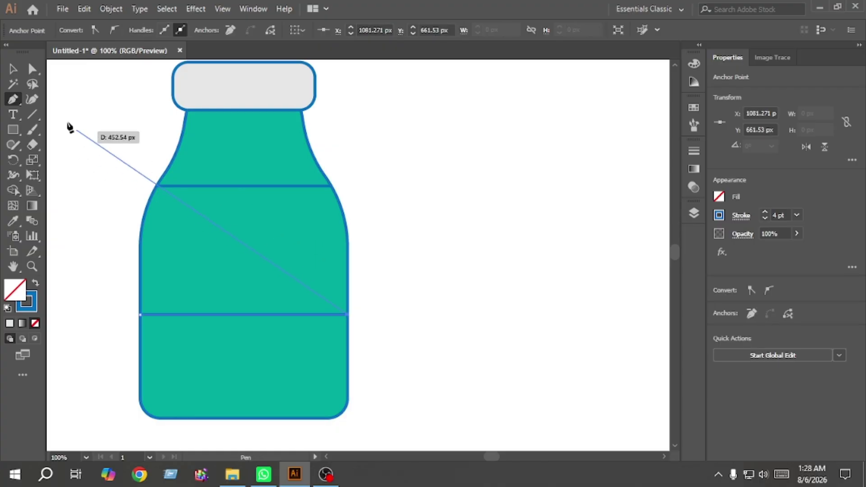
key("v")
left_click(109, 143)
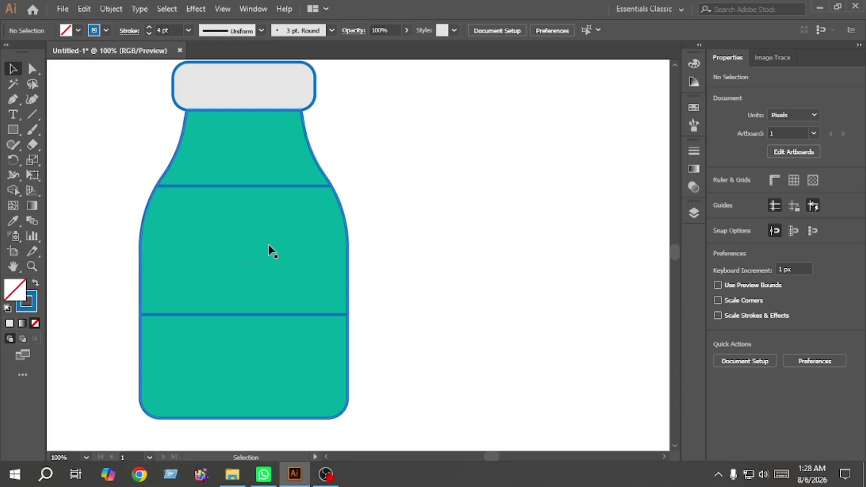
- Draw a narrow upright rectangle about 35 by 130 px beside the bottle, filled blue with no stroke
key("m")
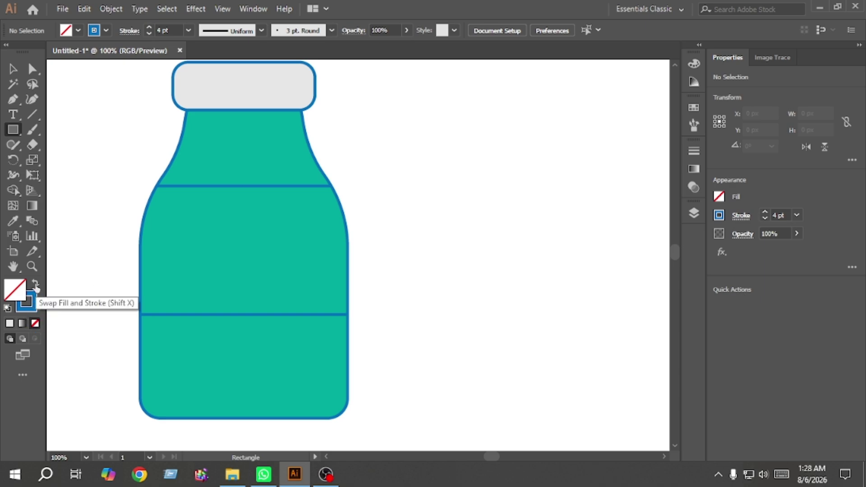
left_click(36, 285)
left_click_drag(451, 192, 477, 285)
left_click(12, 69)
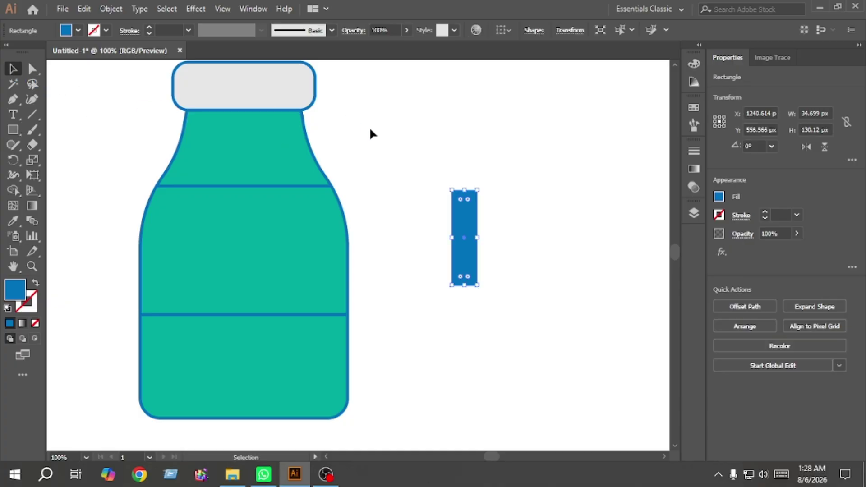
left_click(532, 213)
- Duplicate the blue rectangle in place, rotate the copy to horizontal to form a plus sign, and select both rectangles
left_click(465, 259)
key("ctrl+f")
left_click_drag(480, 290, 412, 260)
left_click_drag(495, 296, 442, 181)
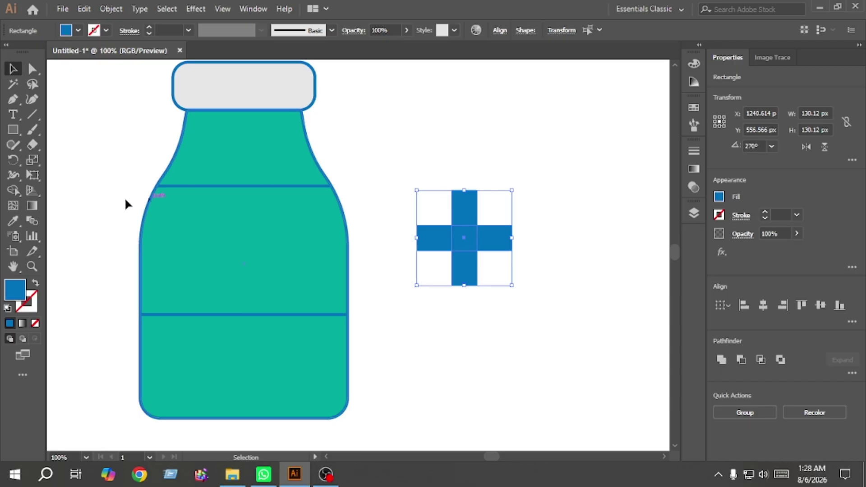
- Merge the two crossed rectangles into one cross with the Shape Builder tool and fill it with red
left_click(13, 189)
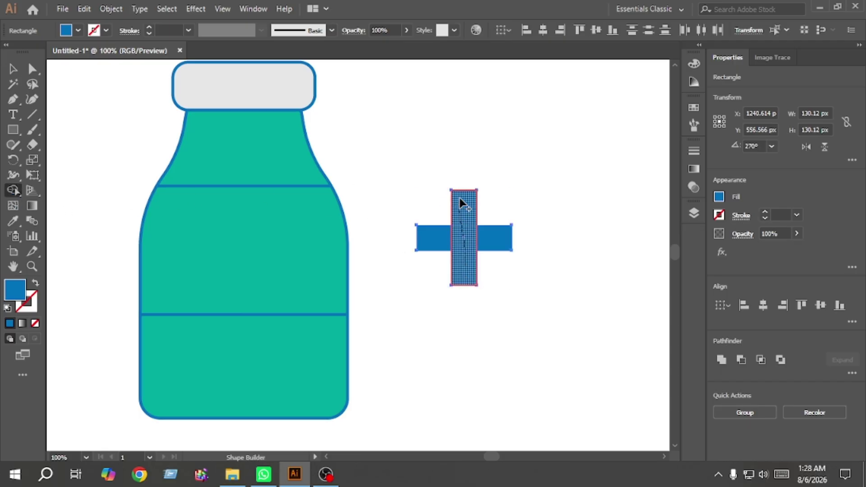
mouse_move(459, 197)
left_mouse_down()
mouse_move(454, 239)
mouse_move(438, 241)
mouse_move(483, 242)
left_mouse_up()
left_click(13, 69)
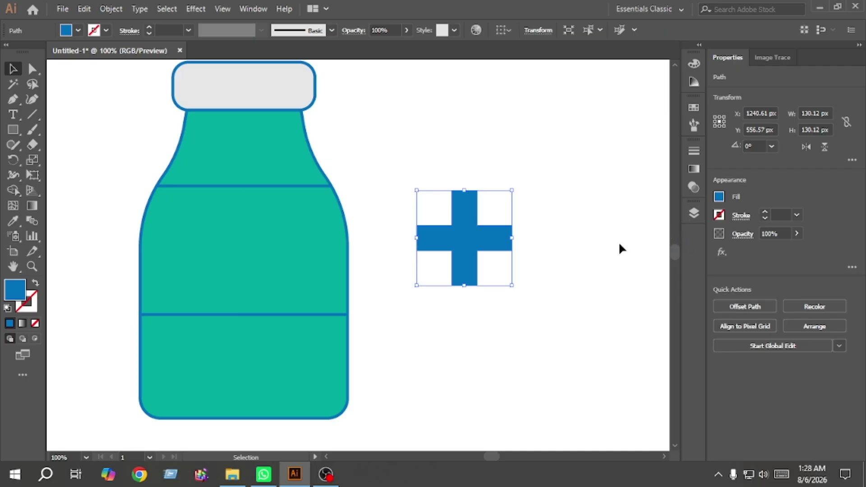
left_click(719, 196)
left_click(616, 242)
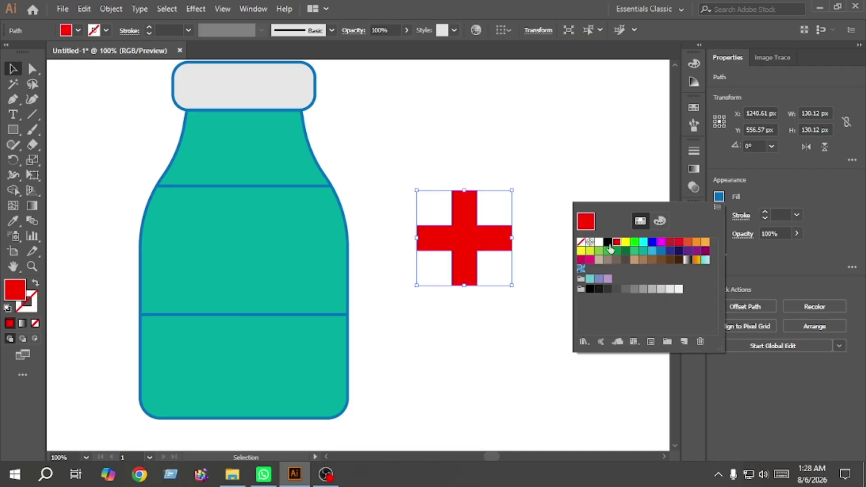
left_click(532, 190)
- Move the red cross farther from the bottle, then place a white-filled copy centered in the bottle's middle band
left_click_drag(459, 242, 604, 294)
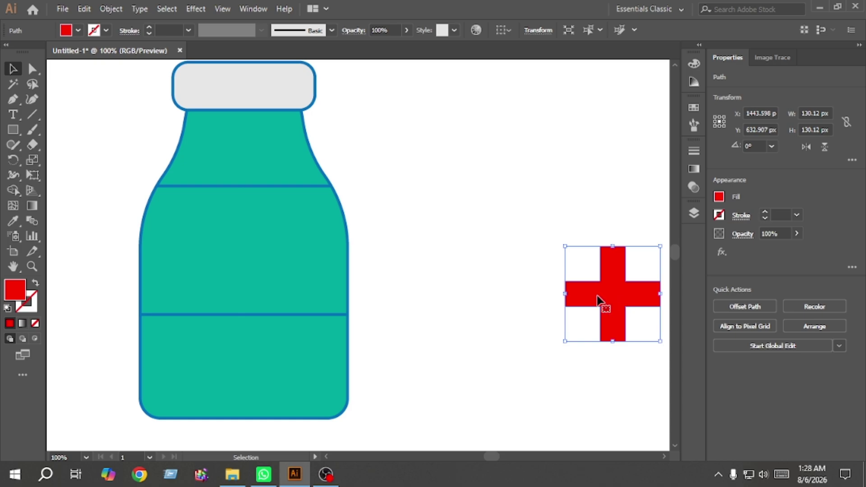
left_click_drag(619, 292, 253, 245)
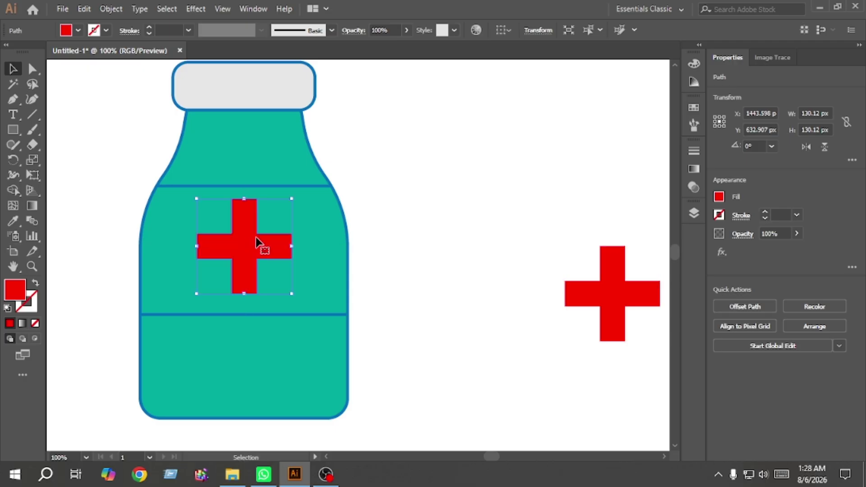
left_click(719, 197)
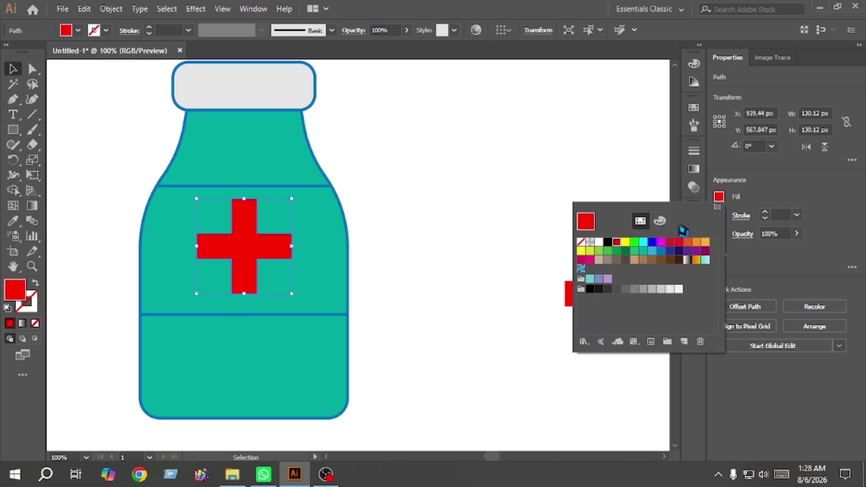
left_click(599, 242)
left_click(417, 246)
- Nudge the white cross on the bottle down by 5 px
left_click(255, 255)
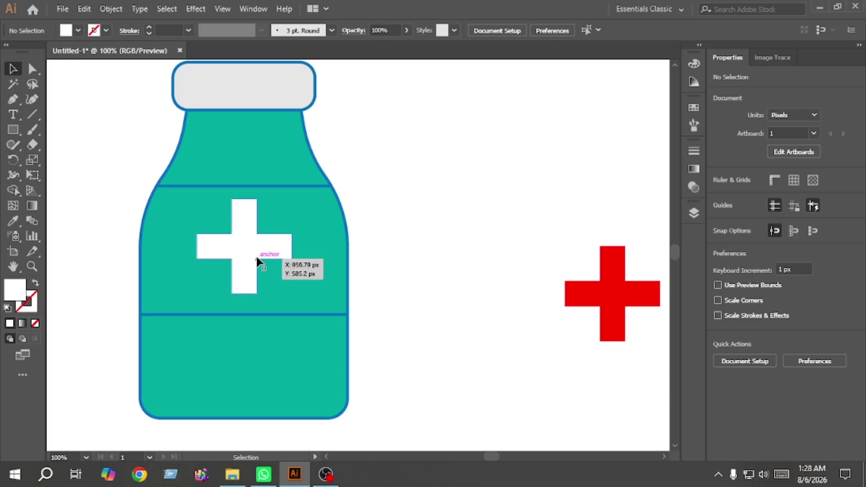
key("Down")
key("Down")
key("Down")
key("Down")
key("Down")
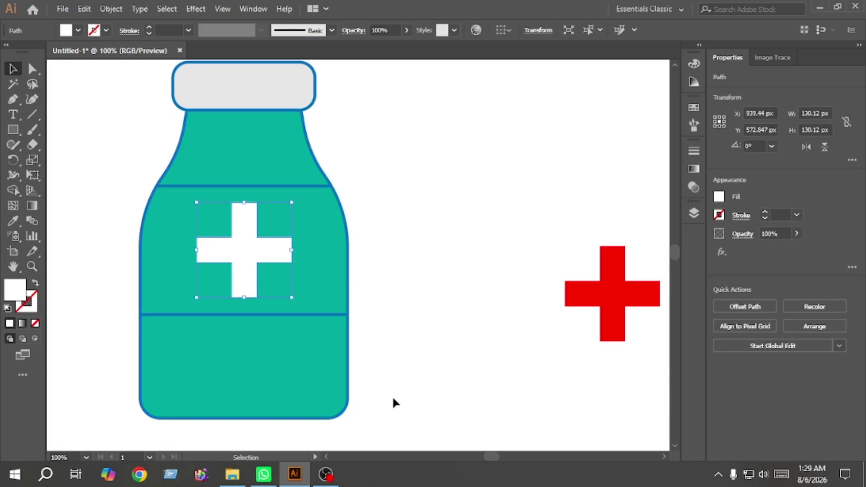
- Clear the finished bottle illustration from the canvas, leaving only the red cross
left_click_drag(370, 420, 173, 92)
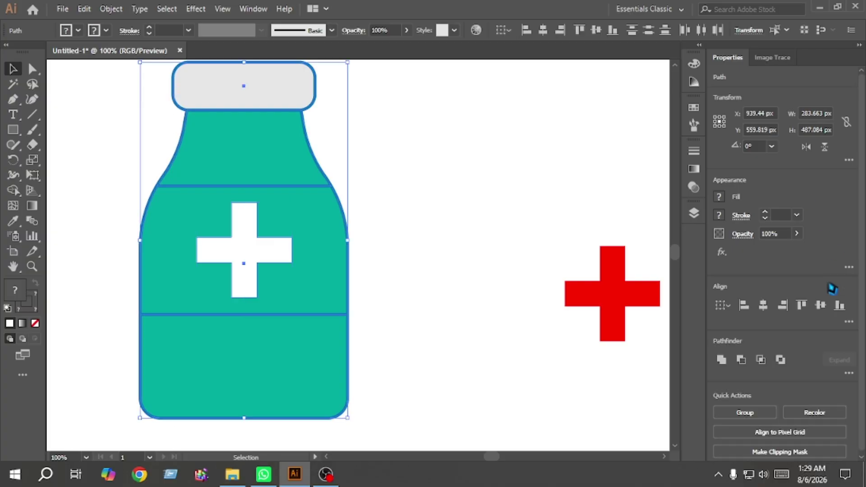
left_click(489, 268)
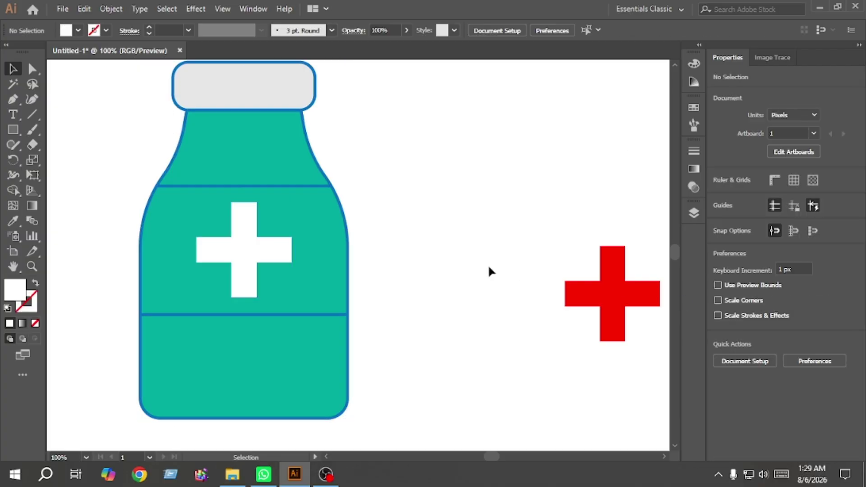
scroll(440, 267, "down", 1)
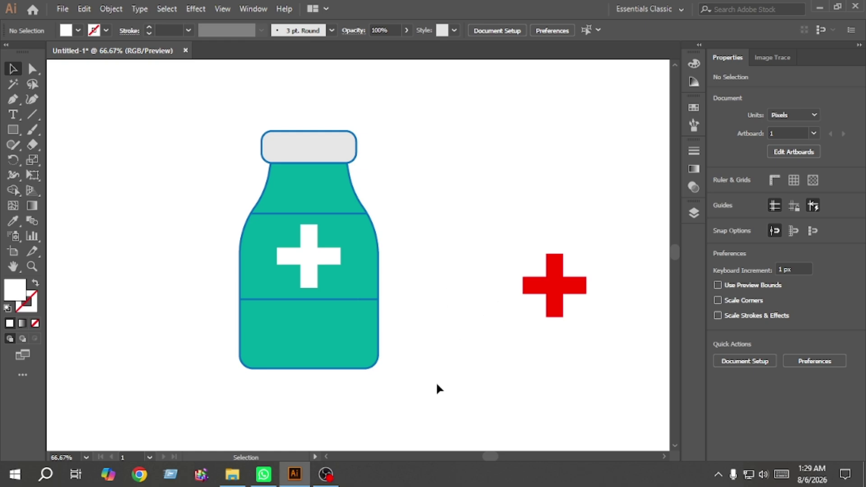
key("ctrl+z")
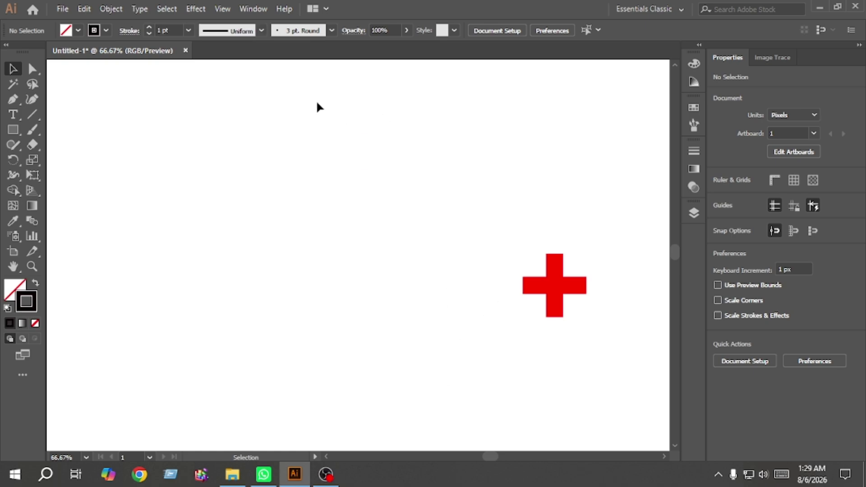
- Set up the Pen tool with no fill and a medium blue 4 pt stroke
left_click(12, 99)
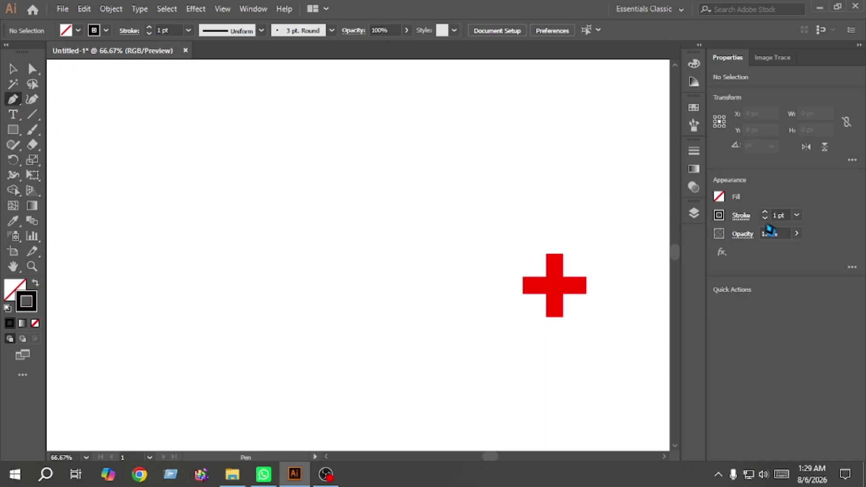
left_click(718, 218)
left_click(609, 262)
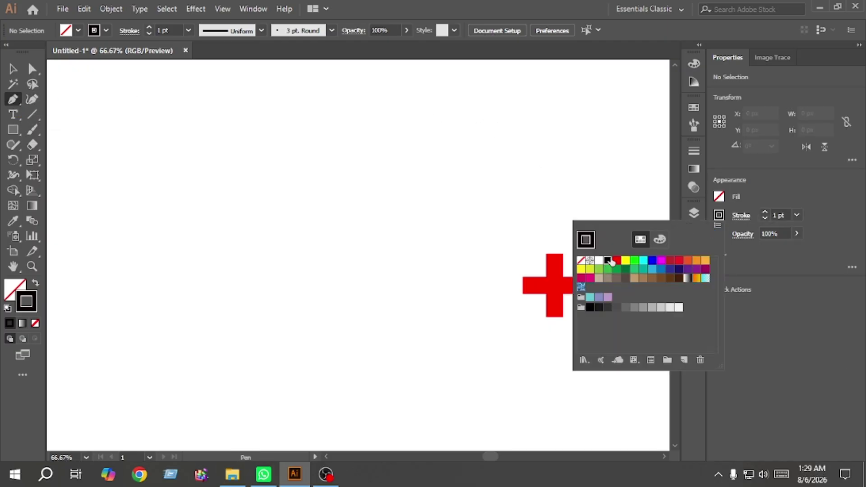
left_click(661, 270)
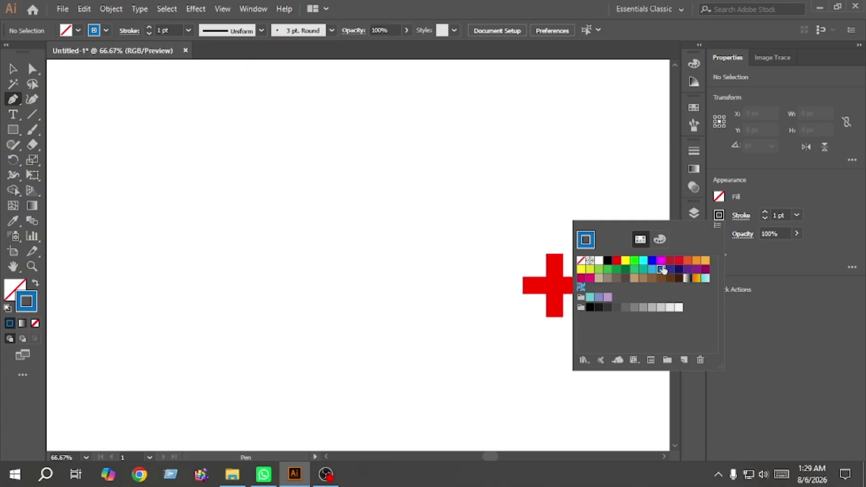
left_click(767, 220)
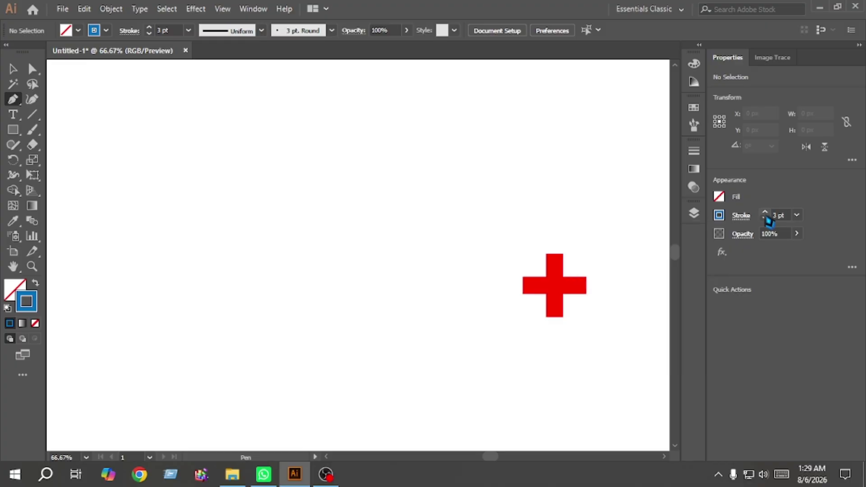
left_click(765, 213)
- Draw the left half of a shield as two curves meeting at a corner, about 121 by 299 px, with the Pen tool
left_click(347, 171)
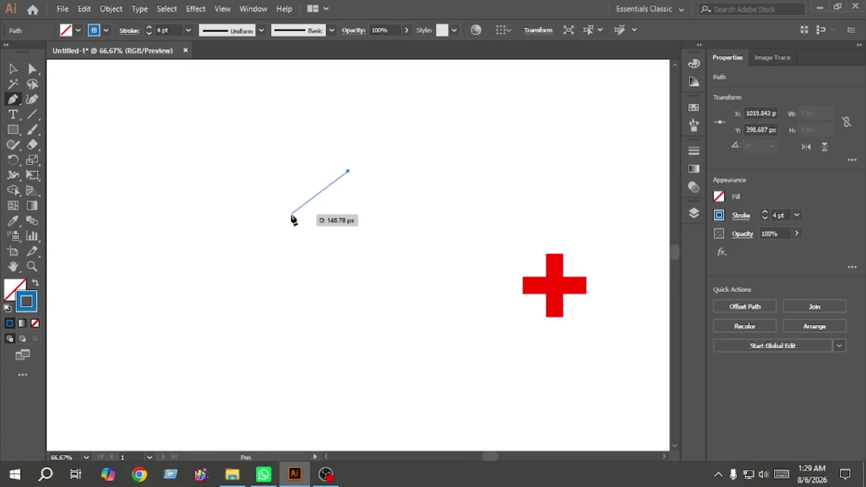
left_click_drag(290, 215, 245, 232)
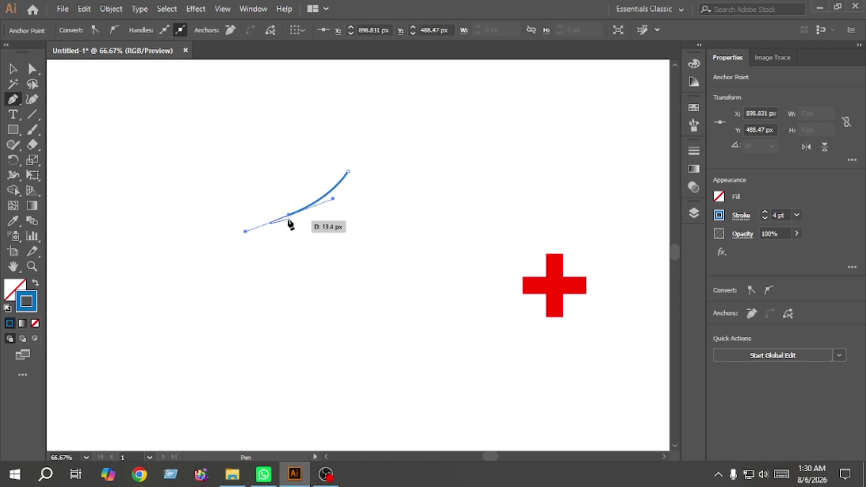
left_click(289, 215)
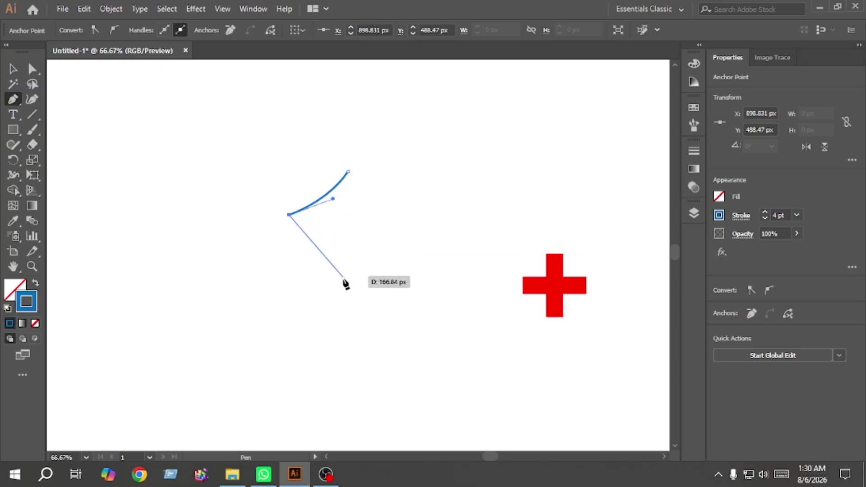
left_click_drag(349, 318, 406, 359)
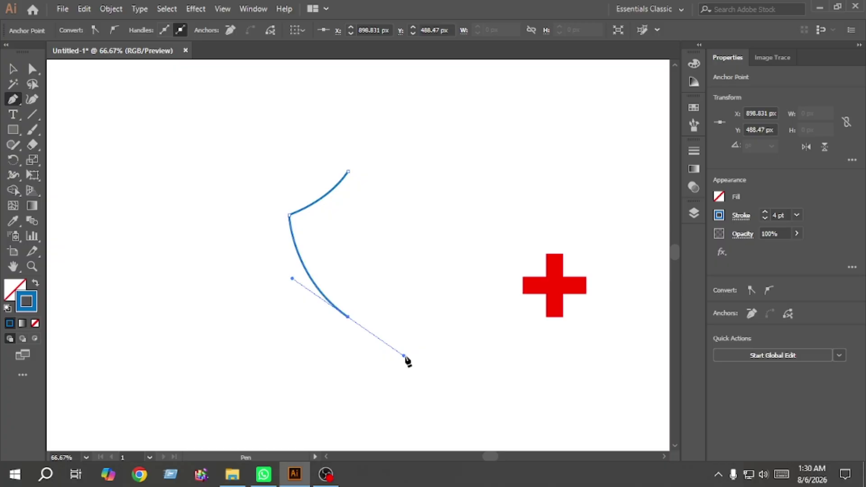
left_click(12, 68)
left_click(410, 323)
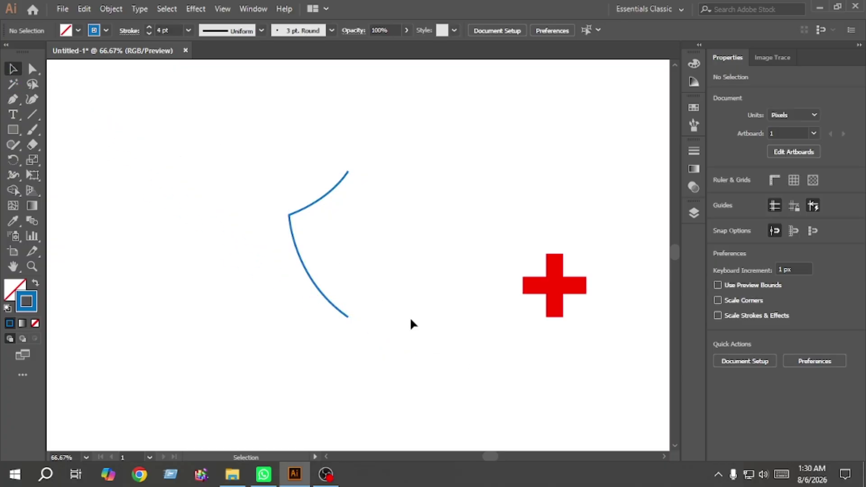
- Create a reflected copy of the half-shield path across the vertical axis
left_click_drag(386, 296, 271, 228)
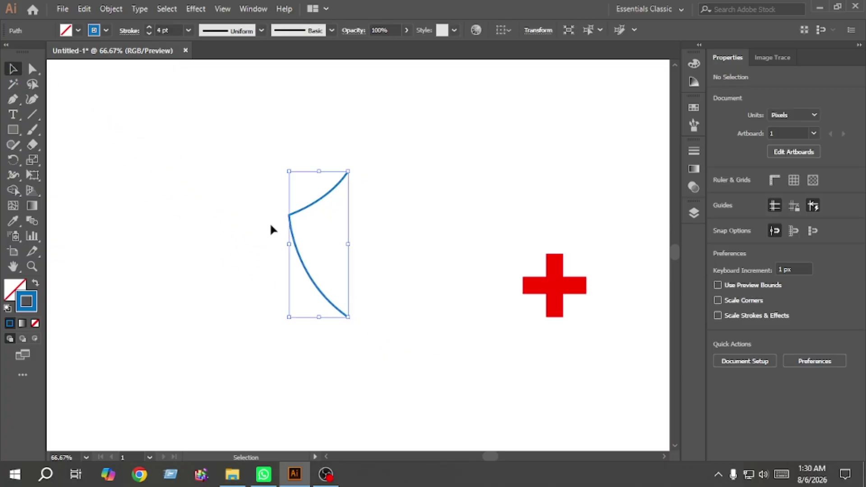
right_click(306, 255)
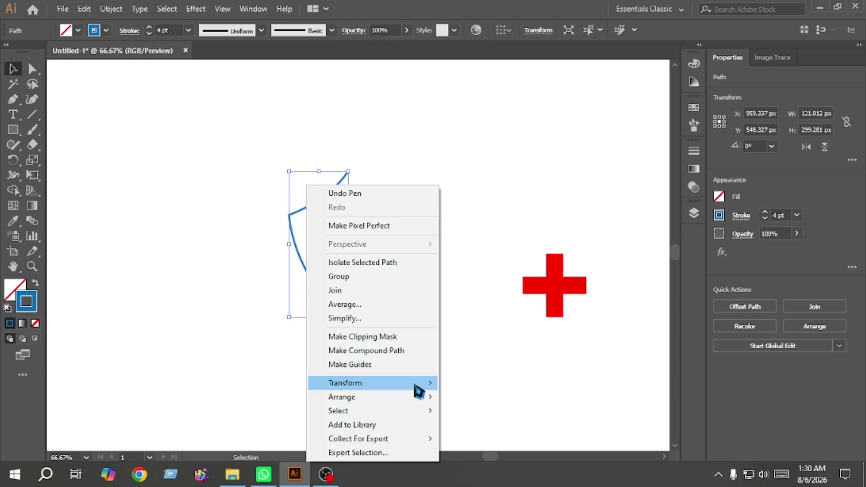
mouse_move(417, 384)
left_click(537, 318)
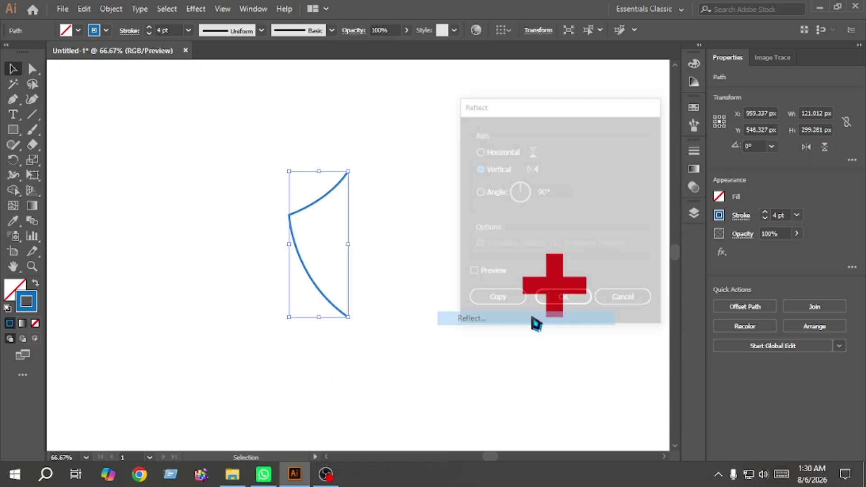
left_click(496, 300)
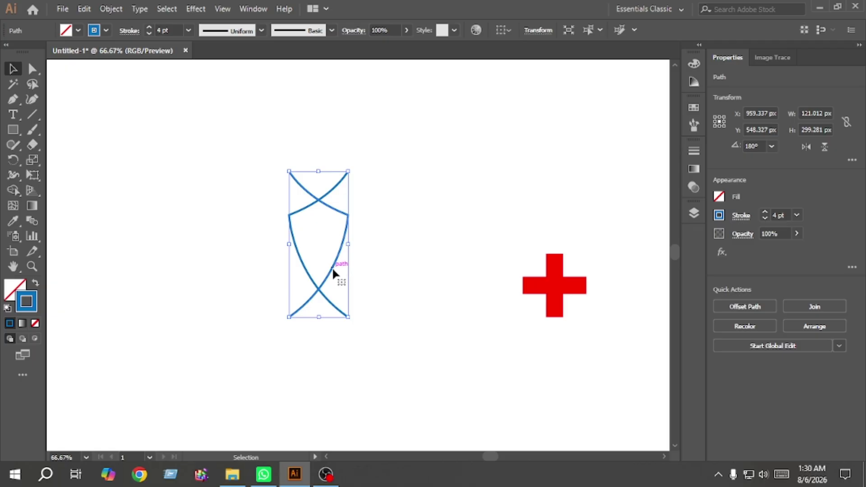
- Move the mirrored half beside the original to form the shield, and average the two top anchor points on both axes
left_click_drag(332, 270, 391, 272)
left_click(446, 311)
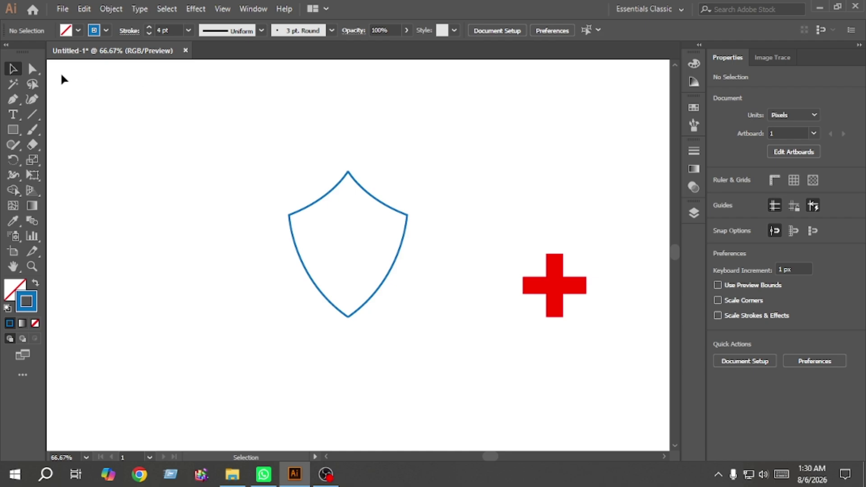
left_click(32, 68)
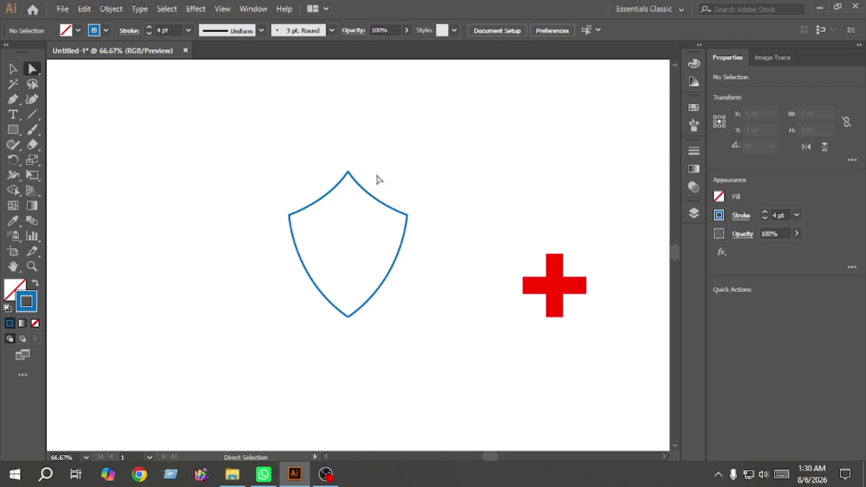
left_click_drag(385, 175, 328, 164)
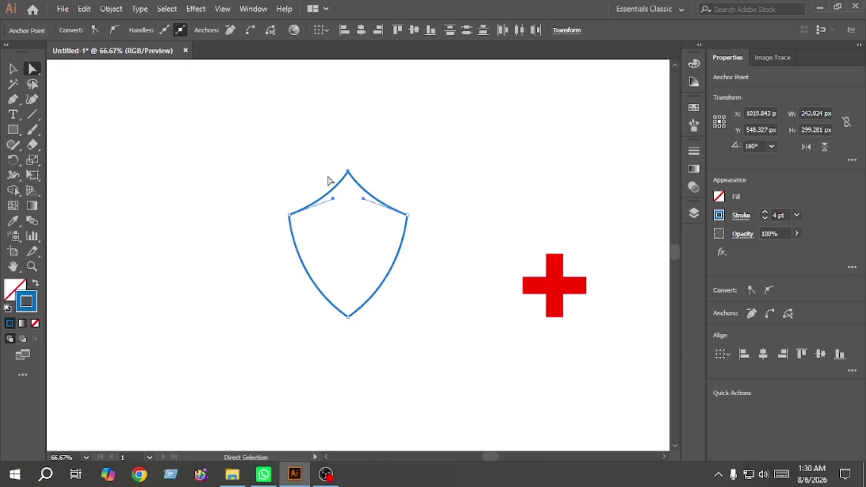
right_click(328, 174)
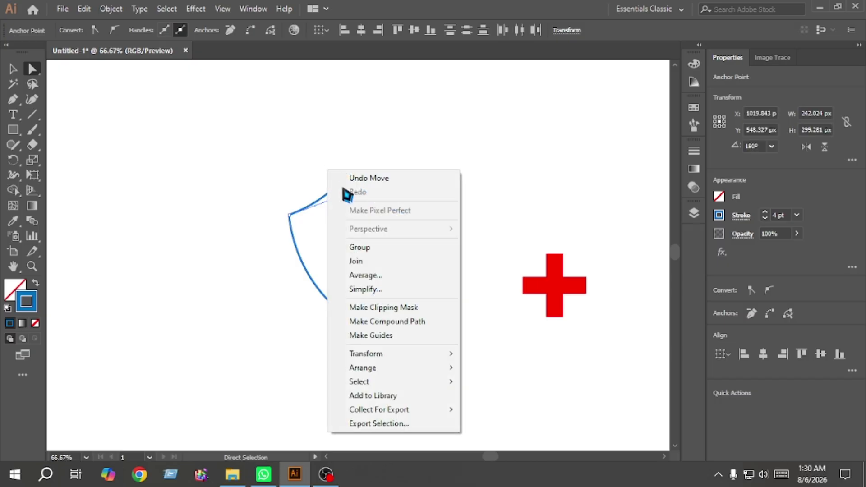
left_click(415, 276)
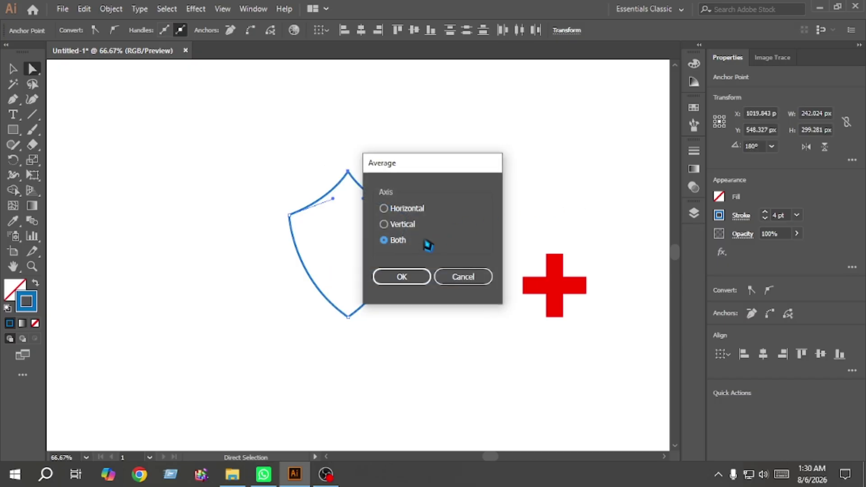
left_click(401, 277)
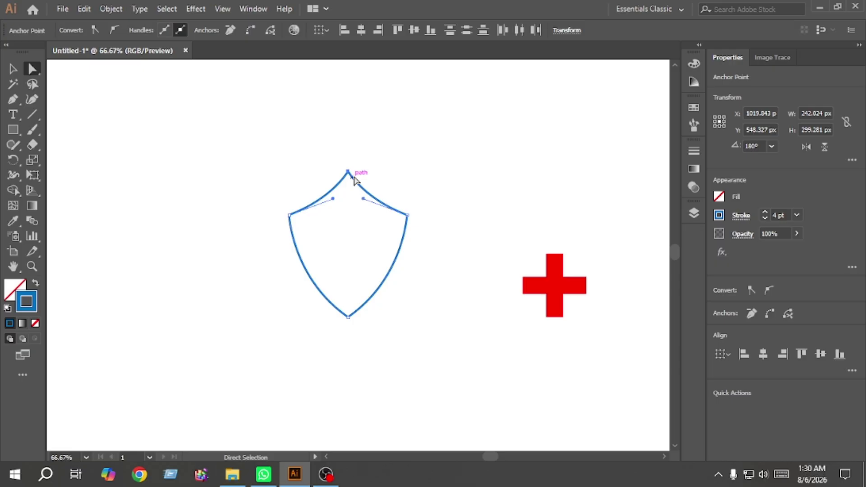
- Average the two meeting anchor points at the shield's bottom tip on both axes, and set the shield's stroke to 1 pt
left_click_drag(373, 324, 320, 303)
right_click(340, 303)
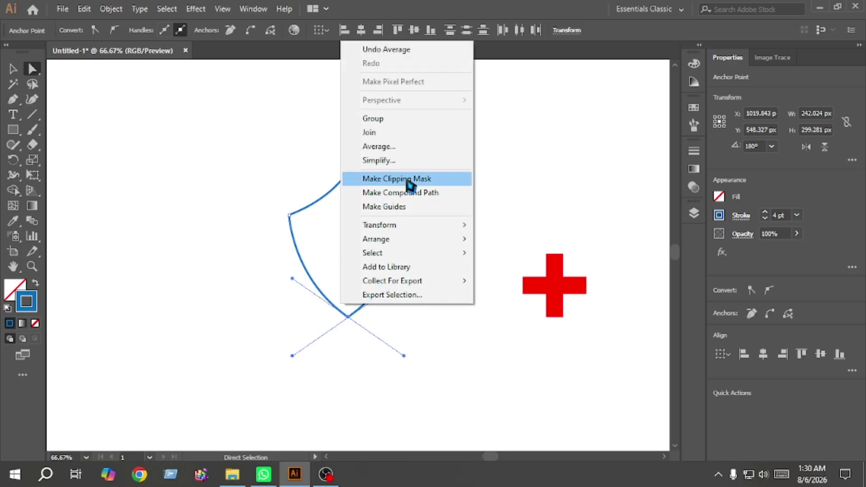
left_click(417, 146)
left_click(423, 277)
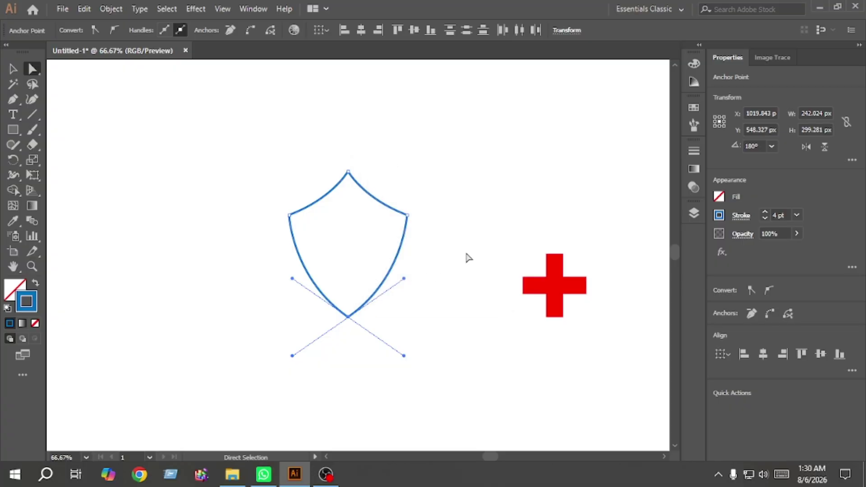
key("v")
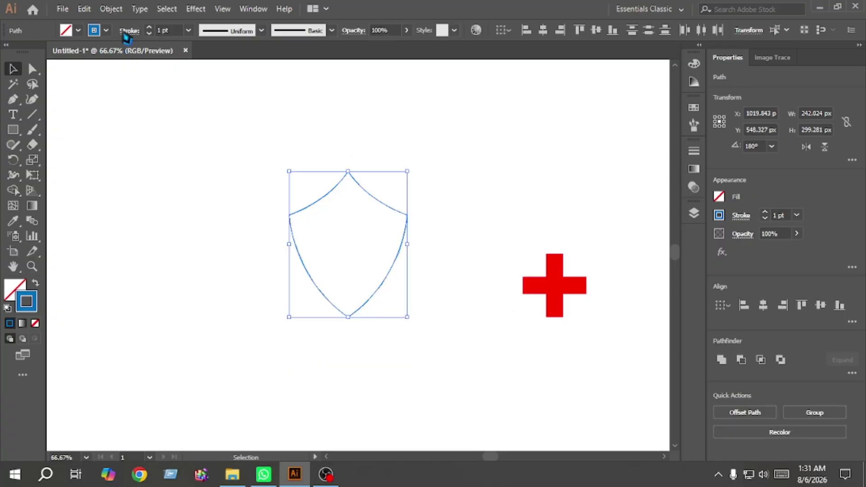
left_click(111, 9)
mouse_move(199, 309)
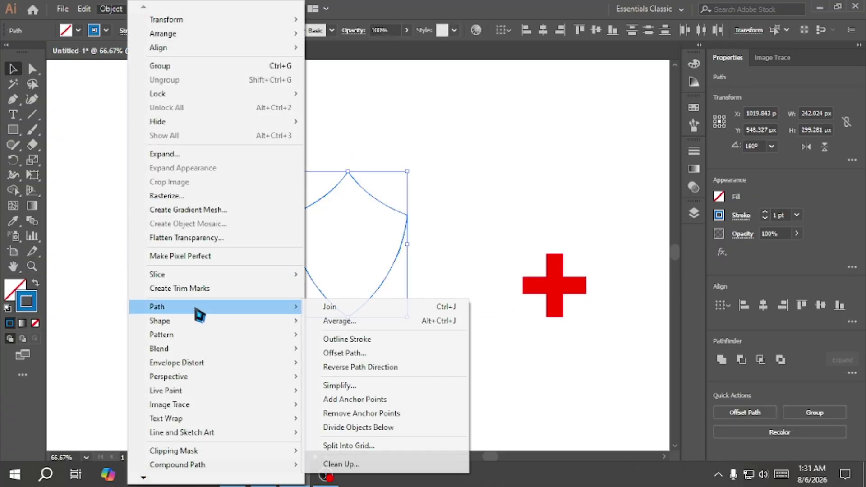
left_click(383, 354)
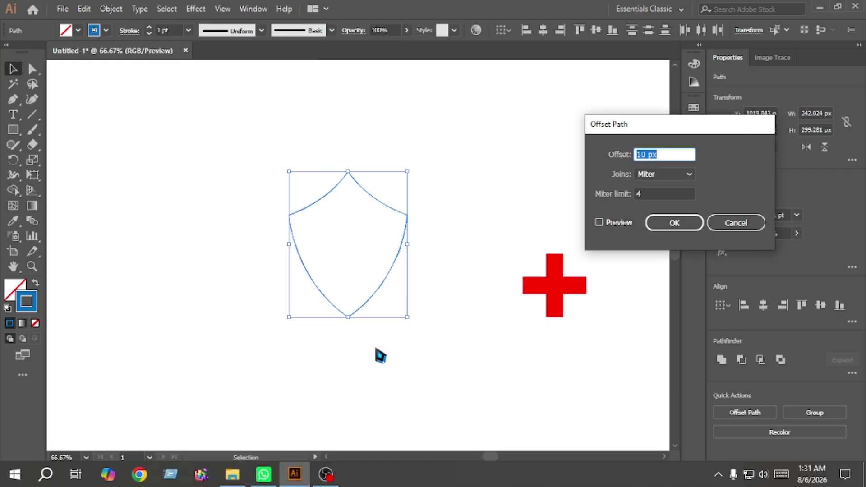
left_click(600, 222)
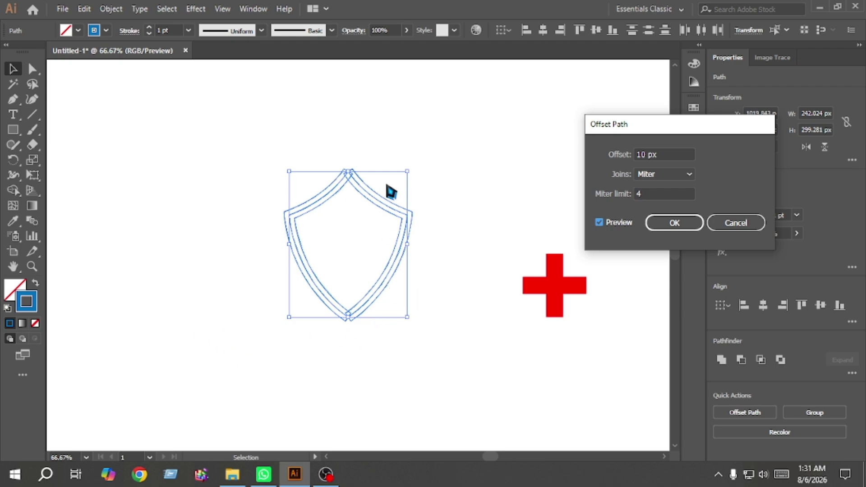
left_click(731, 223)
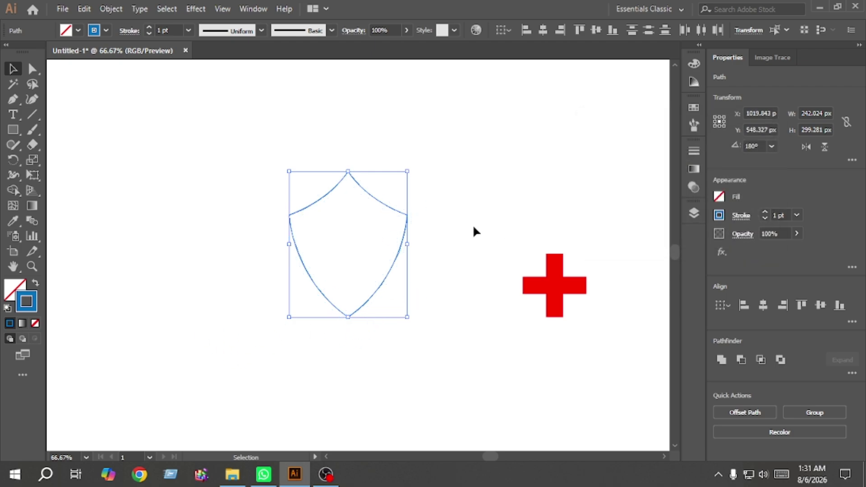
- Merge the two shield halves into one closed shape with the Shape Builder tool, leaving it without fill
left_click(472, 226)
left_click_drag(433, 280, 336, 228)
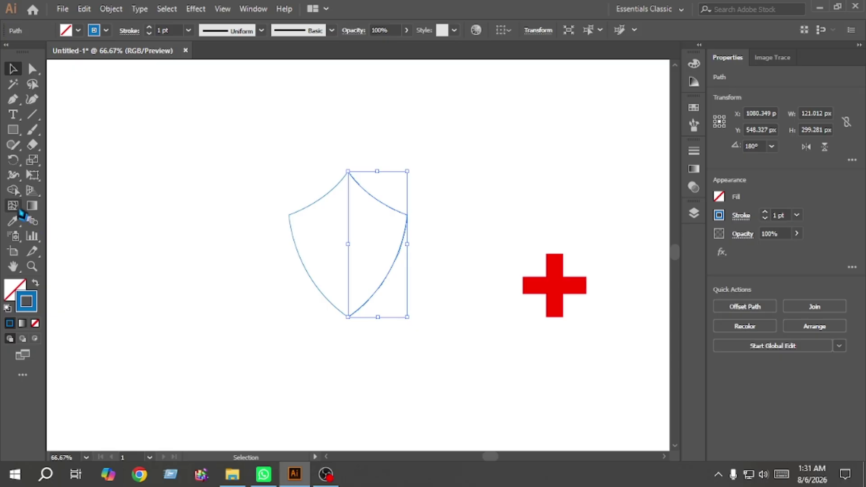
left_click(14, 191)
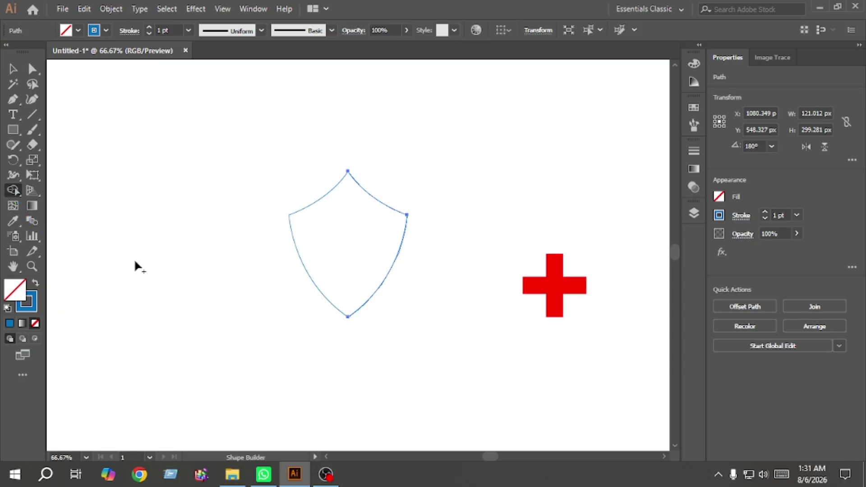
left_click(334, 235)
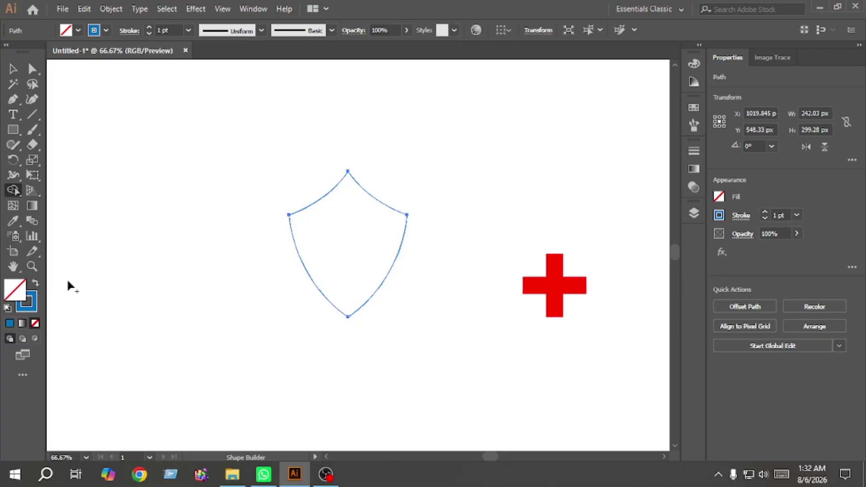
left_click(317, 238)
left_click(13, 69)
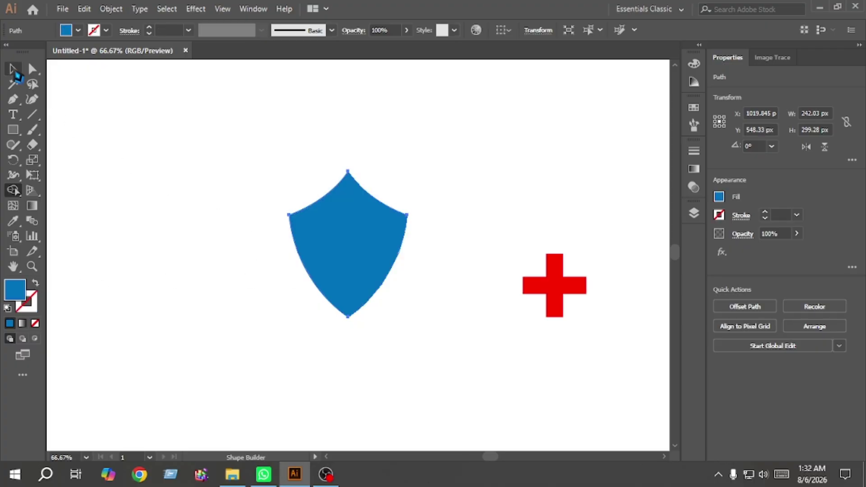
left_click(154, 190)
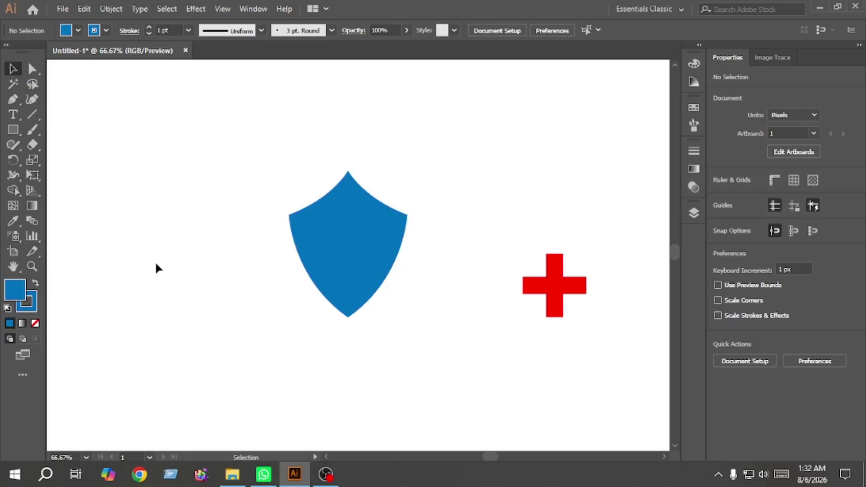
left_click(35, 323)
- Offset the shield outline outward by 12 px with Miter joins
left_click_drag(285, 289, 364, 274)
left_click(111, 9)
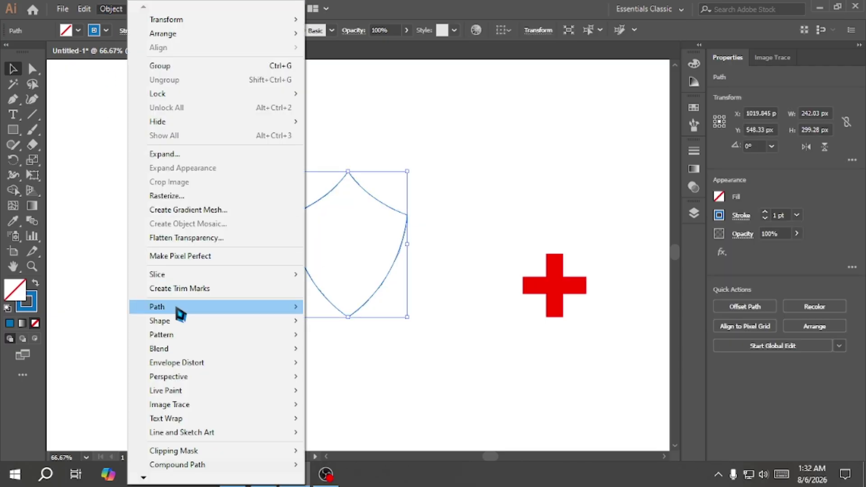
mouse_move(206, 314)
left_click(398, 353)
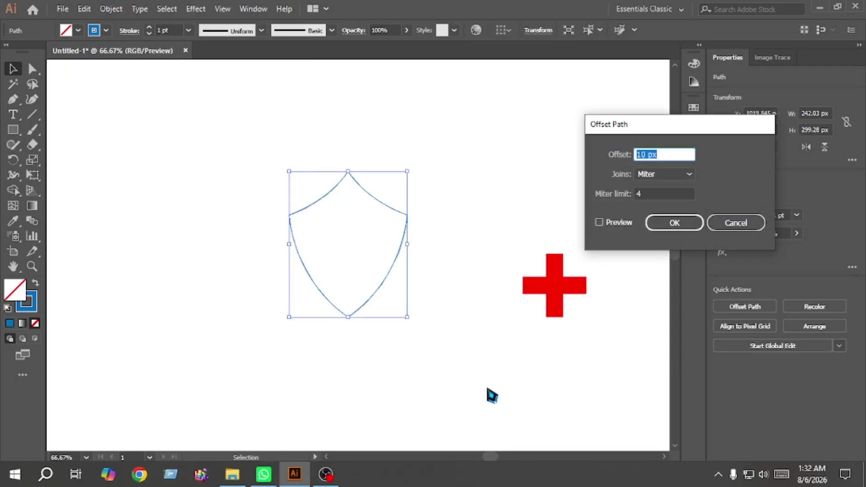
left_click(600, 223)
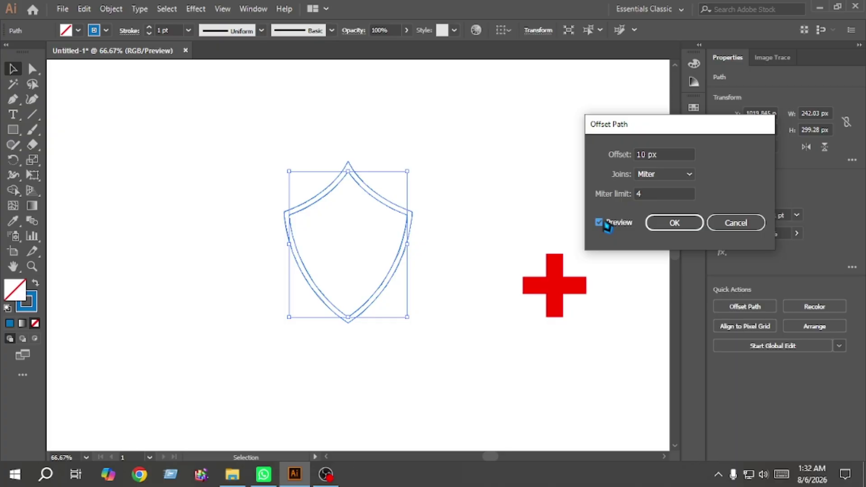
left_click(647, 155)
scroll(647, 154, "up", 3)
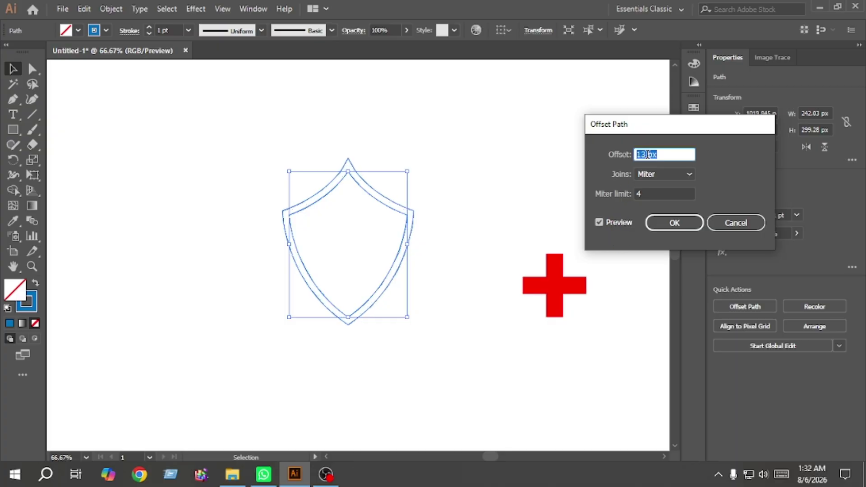
scroll(647, 154, "down", 1)
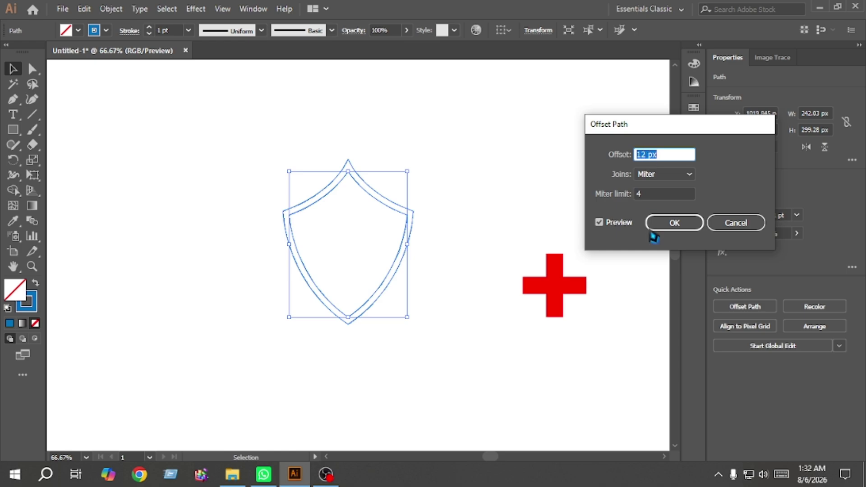
left_click(674, 225)
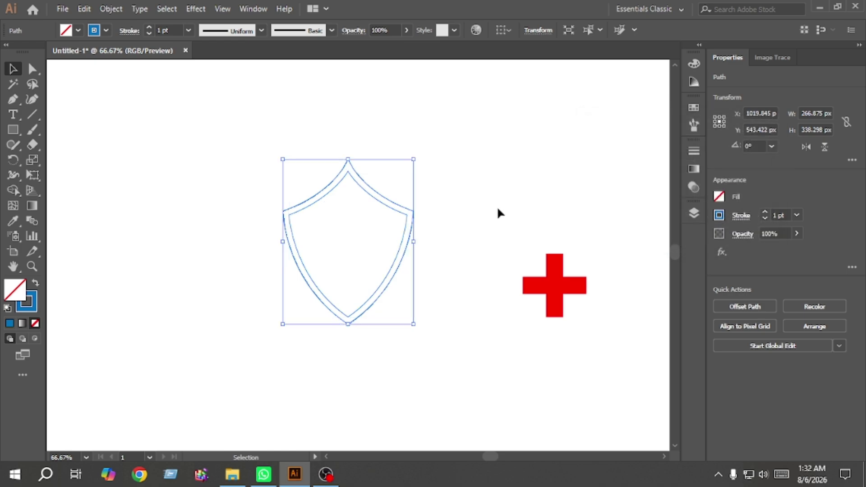
left_click(485, 212)
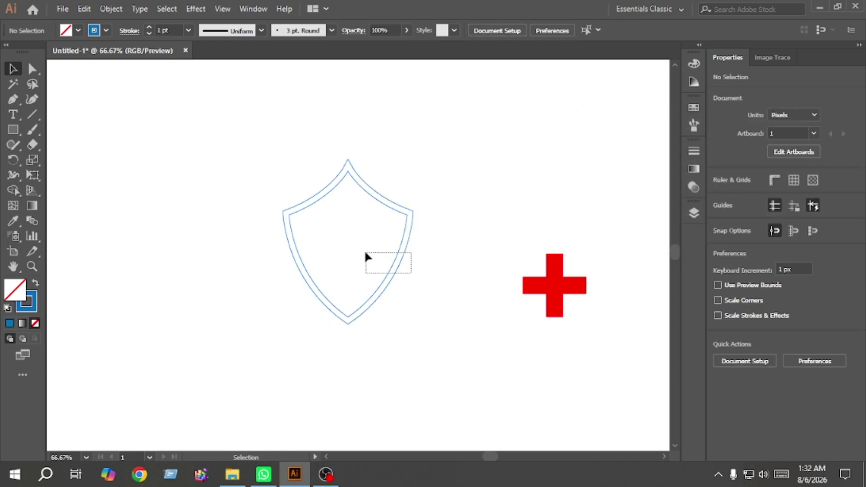
- Fill the band between the two shield outlines with teal using the Shape Builder tool
left_click_drag(365, 253, 363, 247)
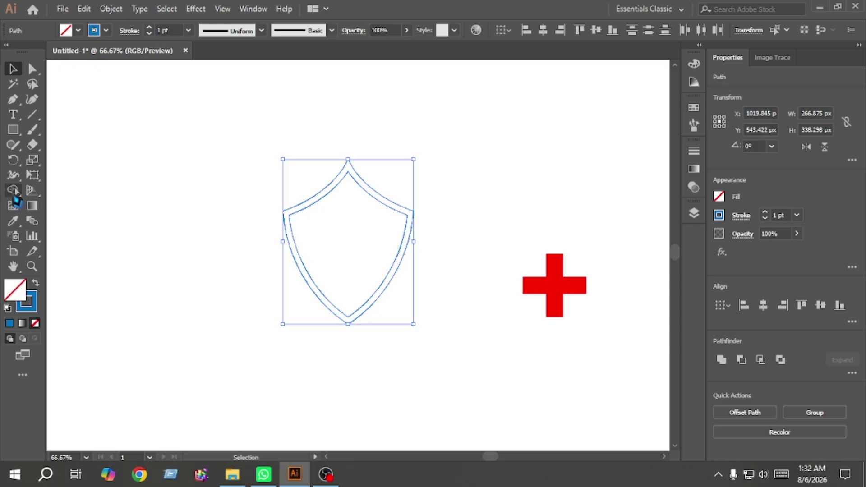
left_click(14, 191)
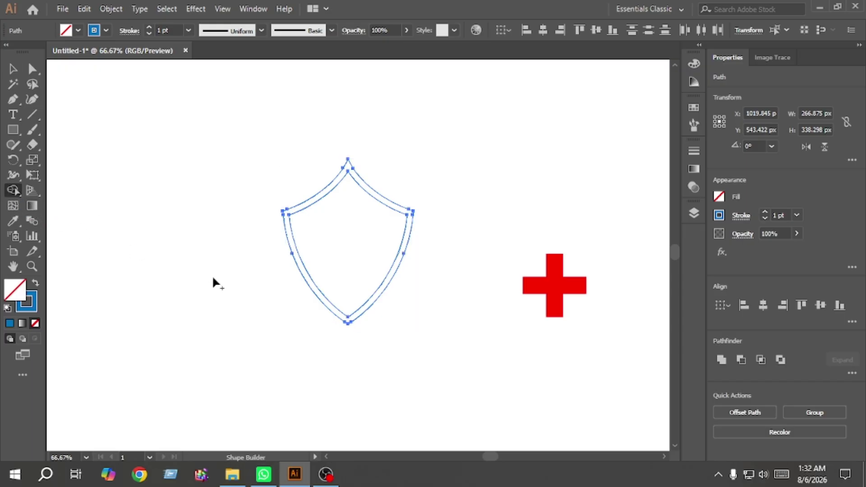
left_click(718, 197)
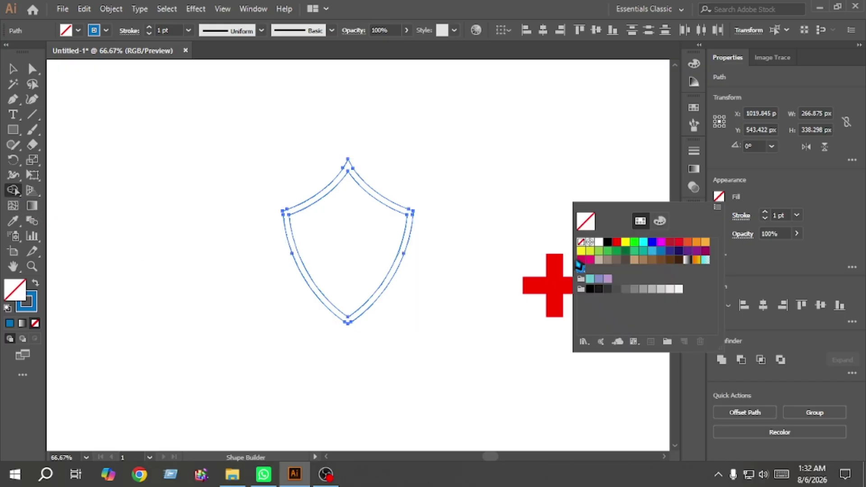
left_click(644, 251)
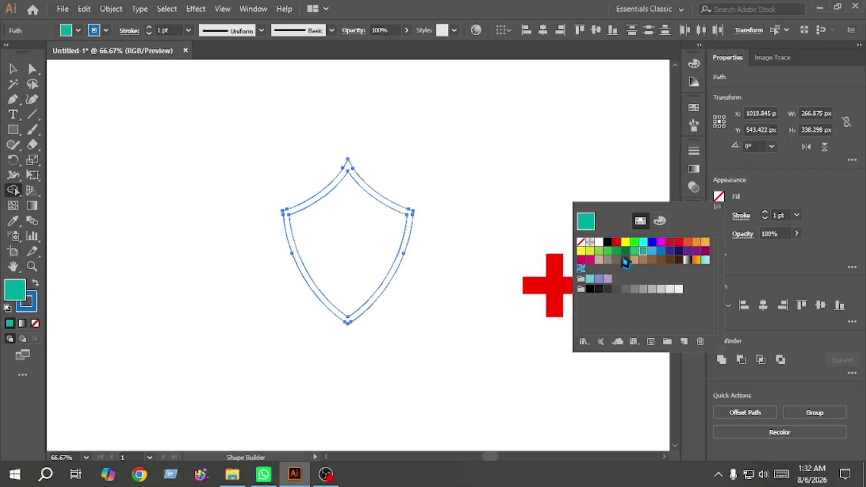
left_click(391, 267)
key("v")
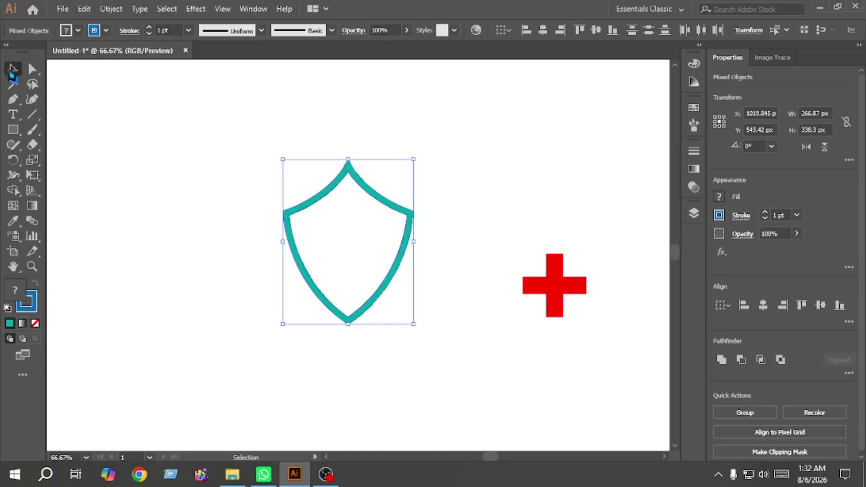
left_click(461, 242)
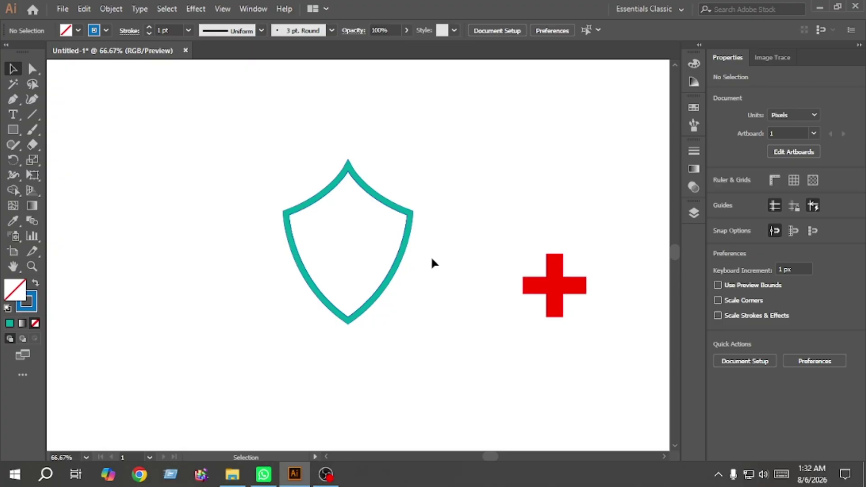
- Remove the blue stroke from the whole shield and enlarge it proportionally around its centre
left_click_drag(397, 247, 398, 248)
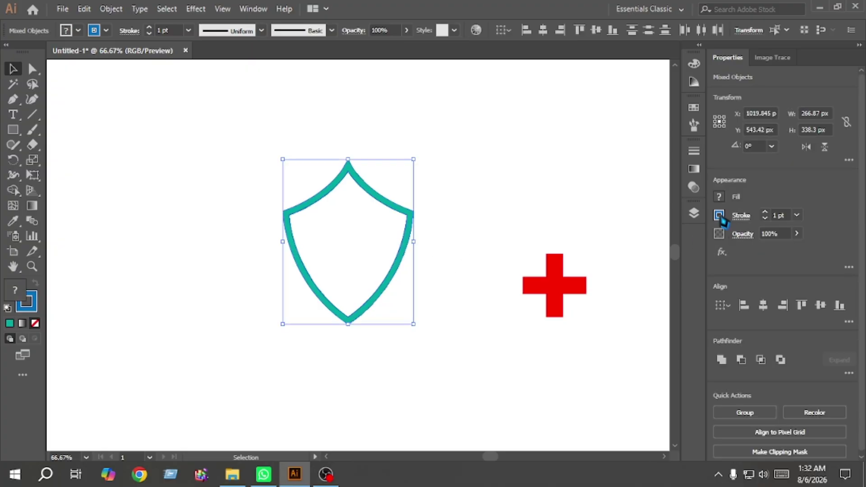
left_click(719, 215)
left_click(581, 261)
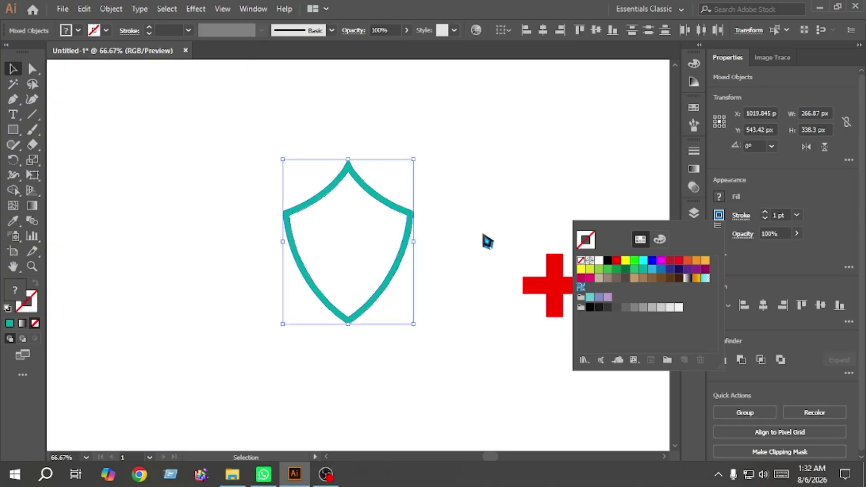
key("Escape")
left_click_drag(413, 242, 438, 243)
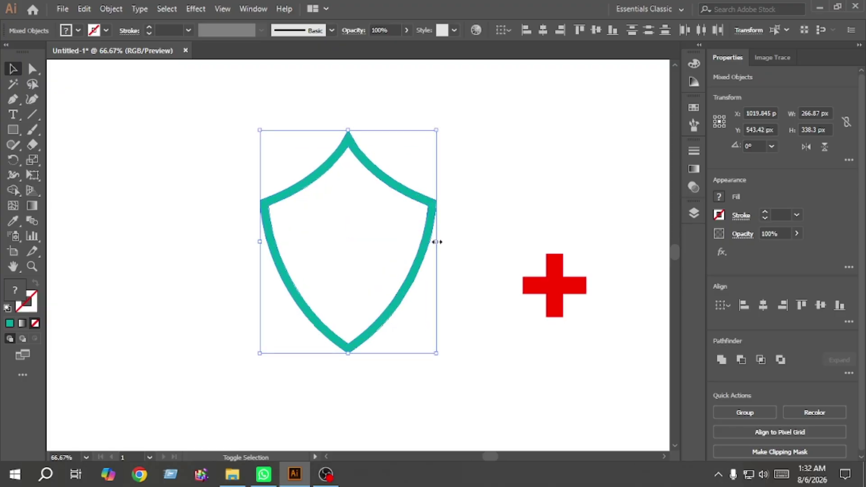
left_click(498, 231)
- Place a copy of the red cross in the centre of the shield, enlarged proportionally to about 130 px
left_click_drag(555, 292, 388, 248)
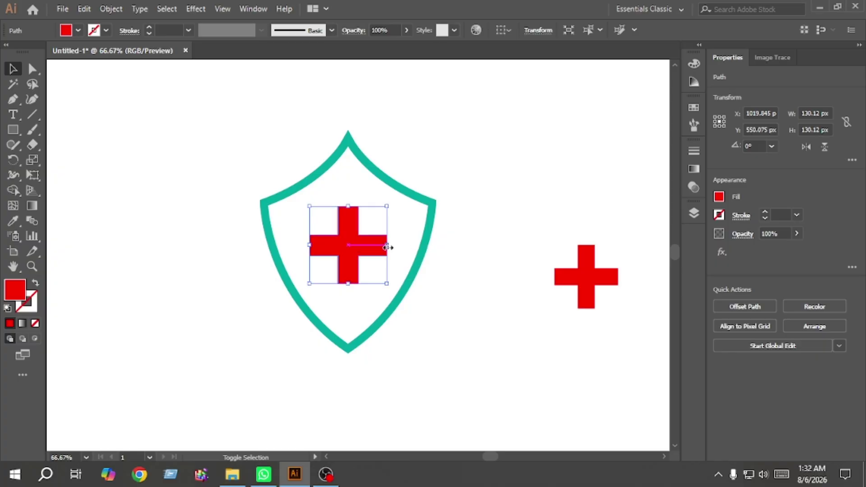
left_click_drag(437, 338, 309, 228)
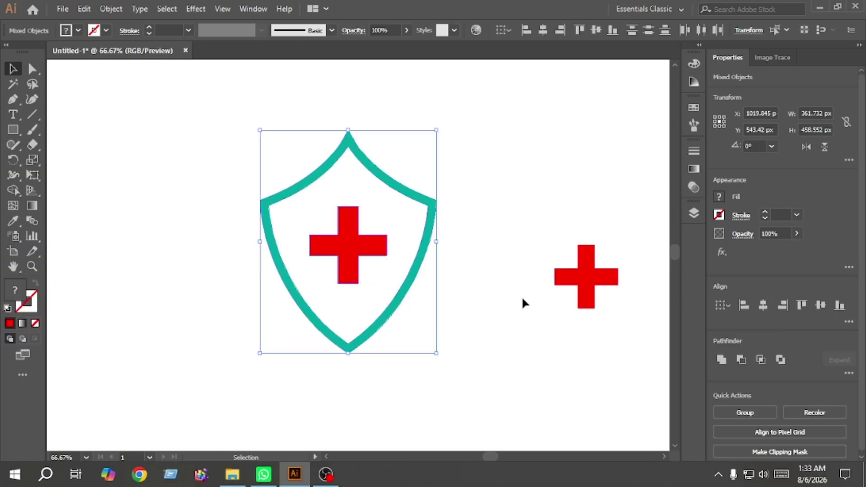
left_click(497, 299)
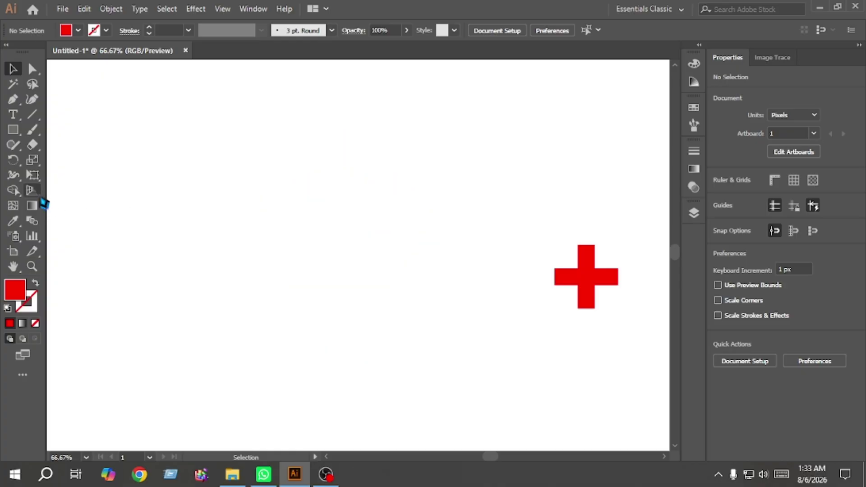
- Draw an unfilled square of about 237 px with a 1 pt red stroke and rotate it 45° into a diamond
left_click(13, 130)
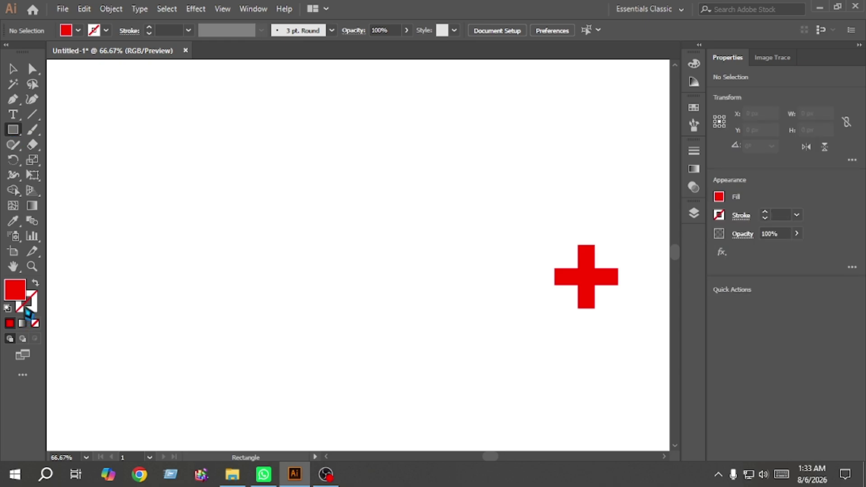
left_click(37, 284)
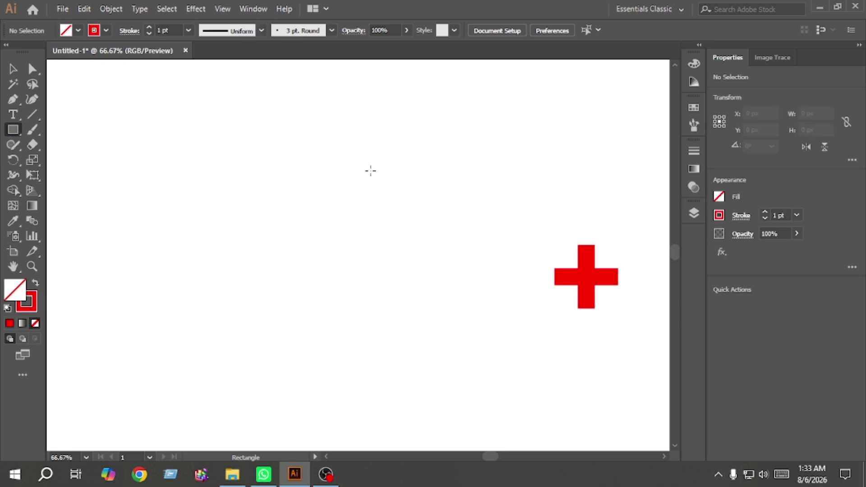
left_click_drag(285, 169, 401, 284)
key("v")
left_click(13, 68)
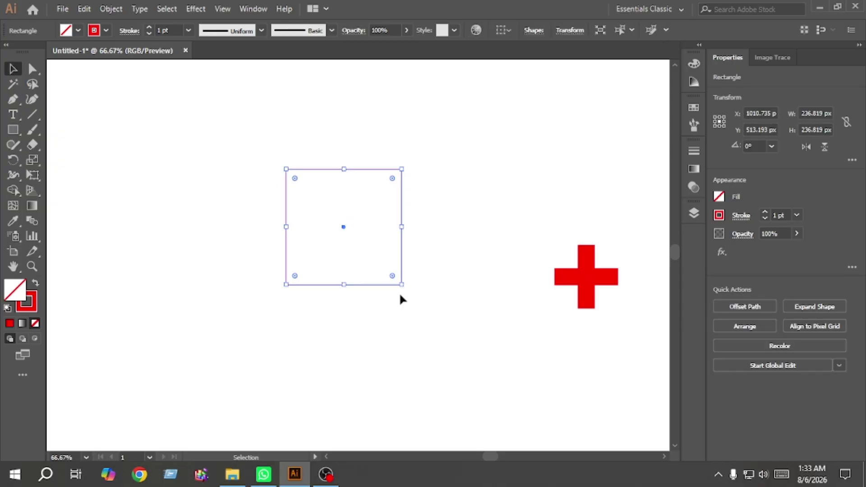
left_click_drag(408, 289, 330, 302)
left_click(247, 305)
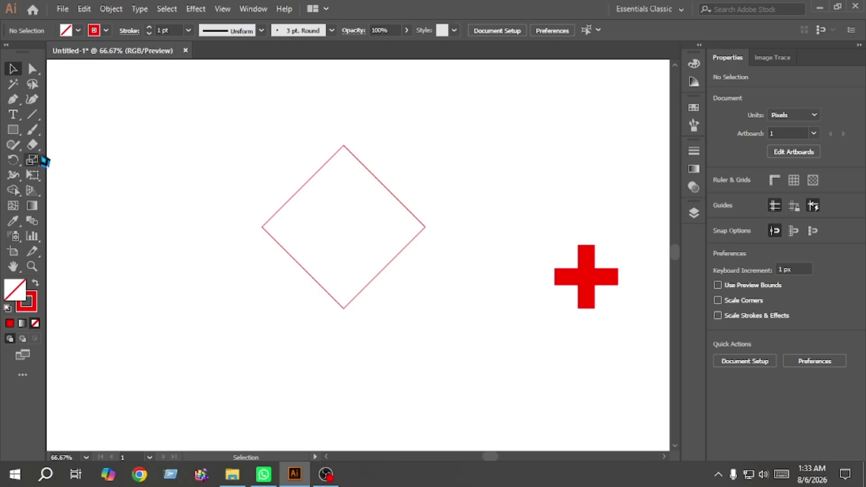
- Draw a tall, narrow rectangle about 199 px wide over the diamond and align both shapes to their horizontal centres
left_click(14, 131)
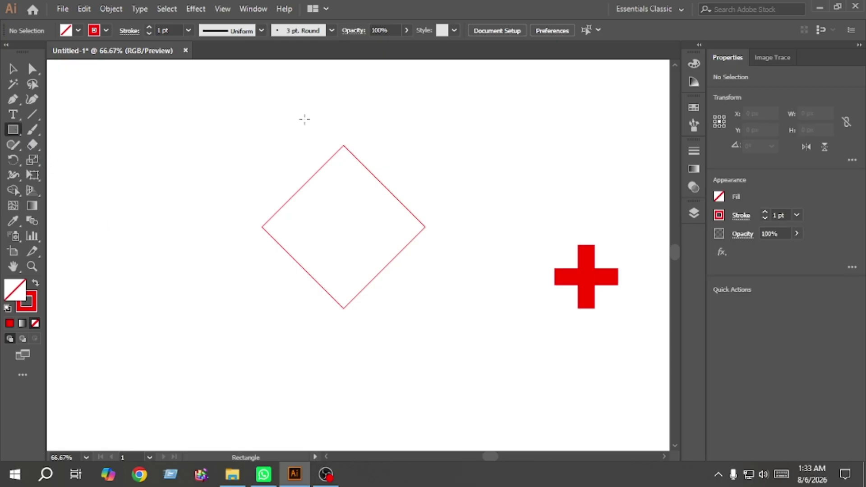
left_click_drag(302, 117, 331, 213)
left_click(13, 68)
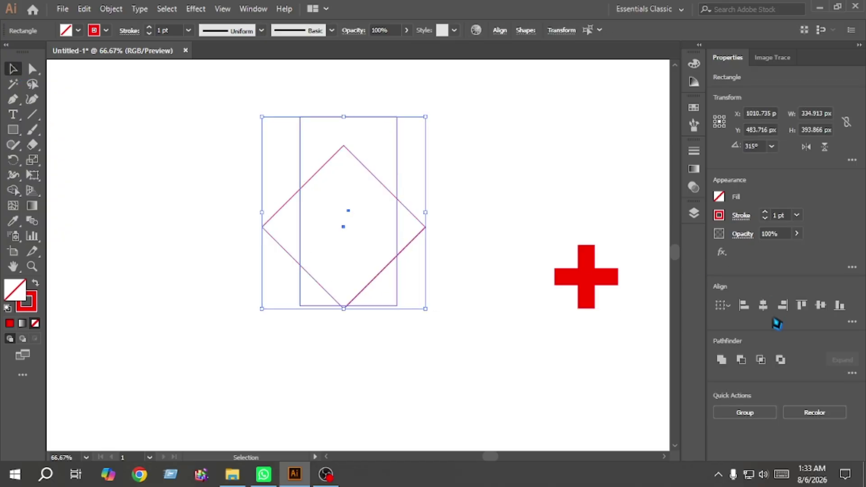
left_click(763, 306)
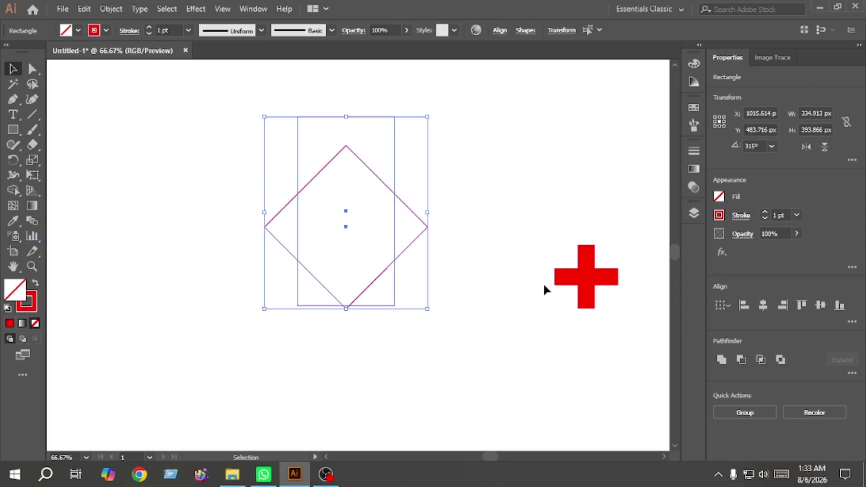
left_click(507, 294)
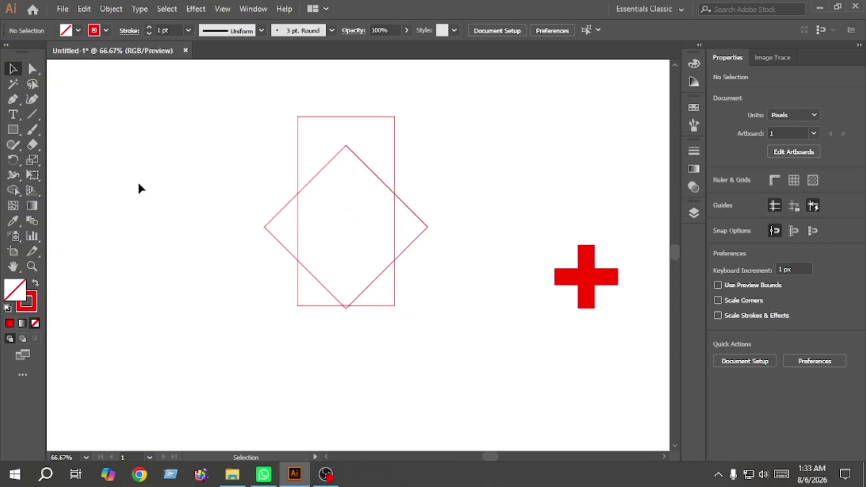
- Move the diamond's two side anchors onto the rectangle's side edges and its top anchor to the middle of the rectangle's top edge
left_click(32, 69)
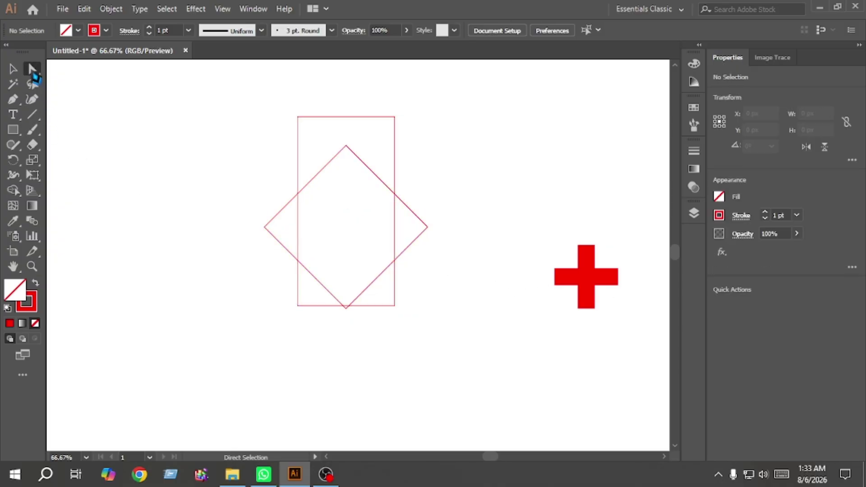
left_click(265, 228)
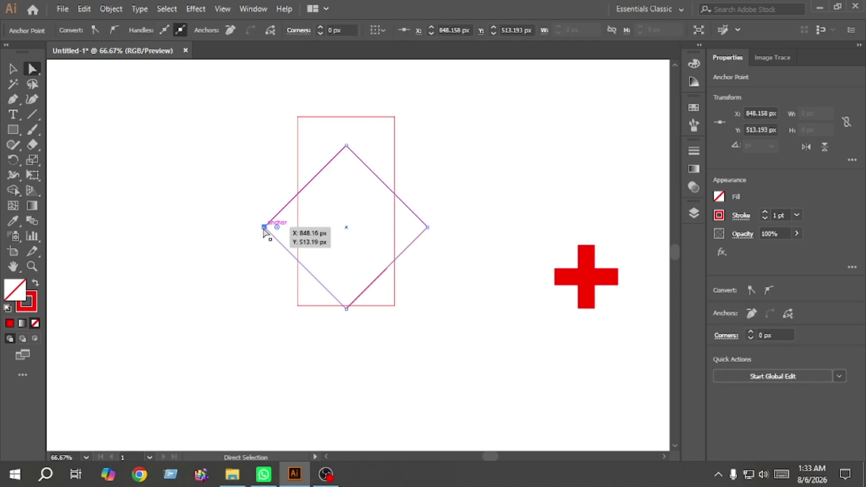
left_click_drag(265, 228, 297, 227)
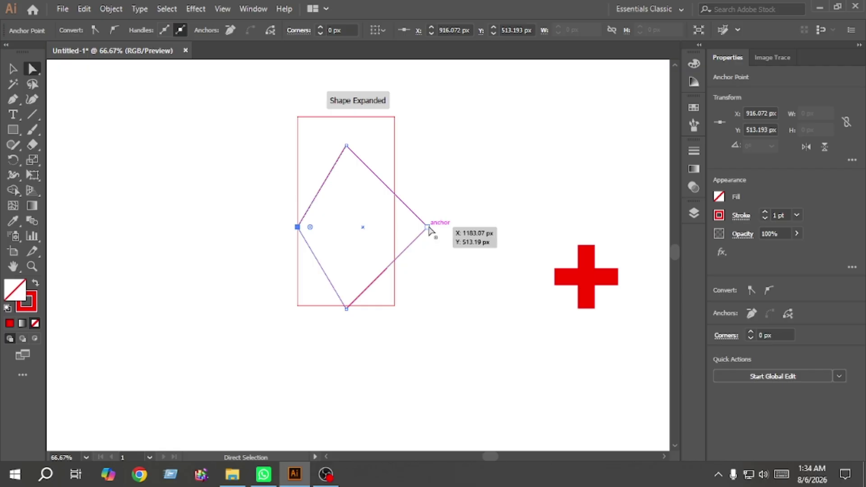
left_click_drag(427, 227, 394, 227)
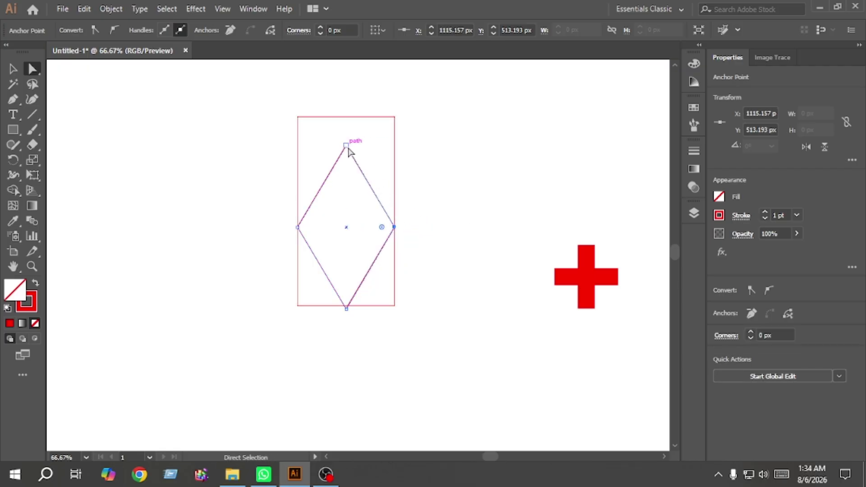
left_click_drag(347, 146, 343, 113)
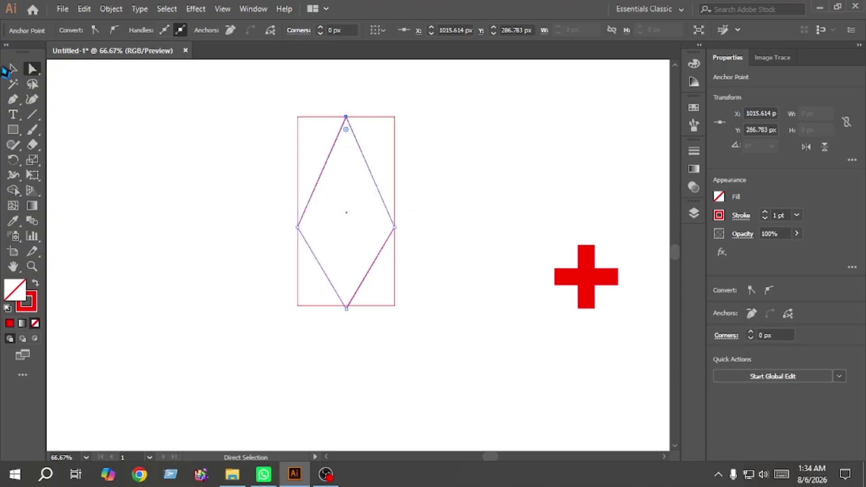
- Delete the guide rectangle around the reshaped diamond
left_click(6, 70)
left_click(144, 139)
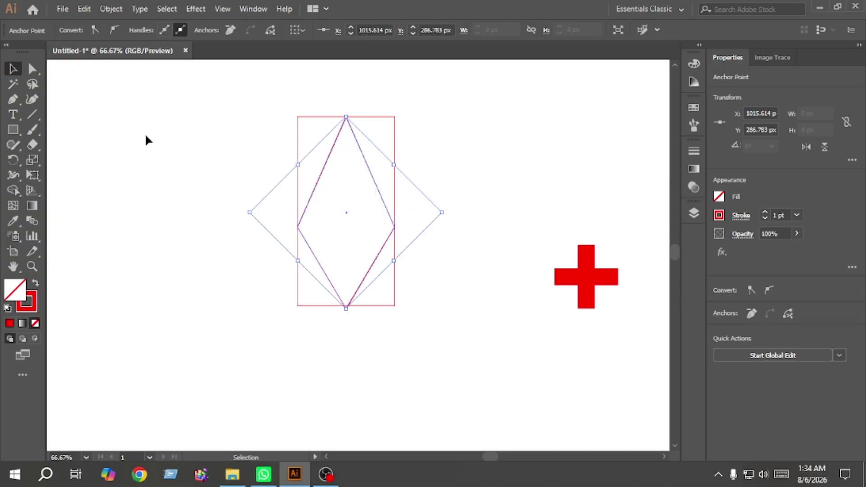
left_click(297, 165)
key("Delete")
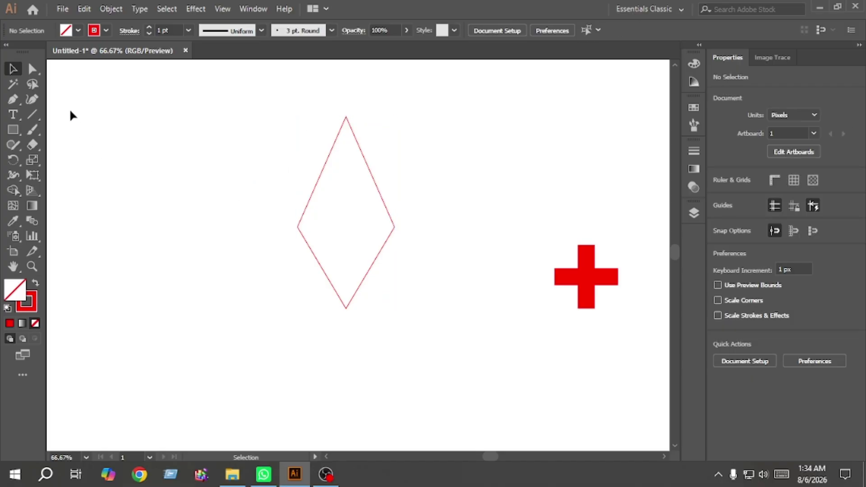
- Round the diamond's side and bottom corners to a radius of about 89 px, forming a drop, and delete the tiny leftover path below it
left_click(32, 69)
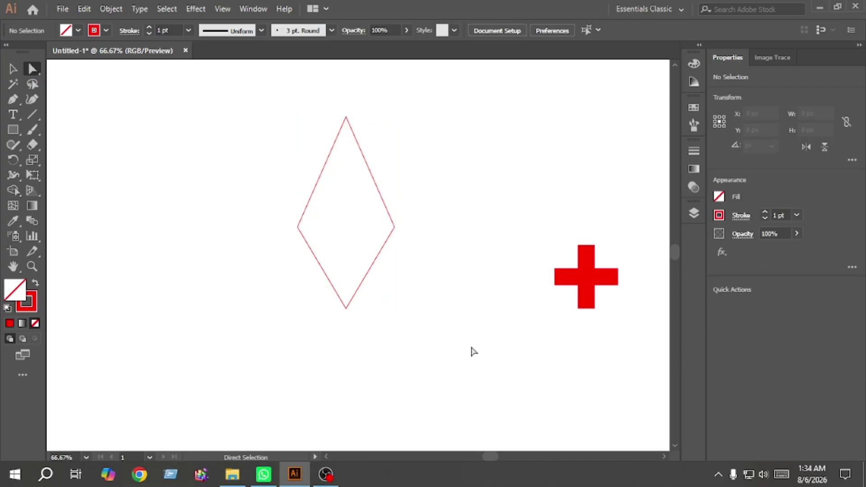
left_click_drag(453, 344, 280, 205)
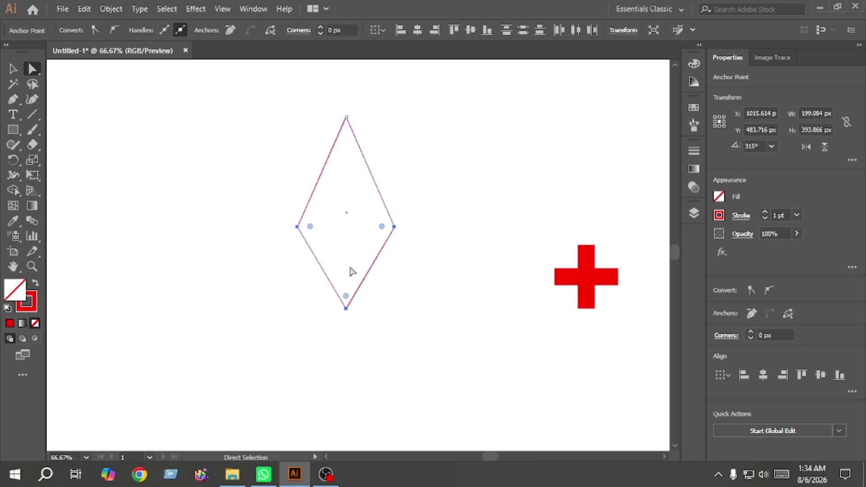
left_click_drag(349, 299, 340, 155)
left_click(12, 69)
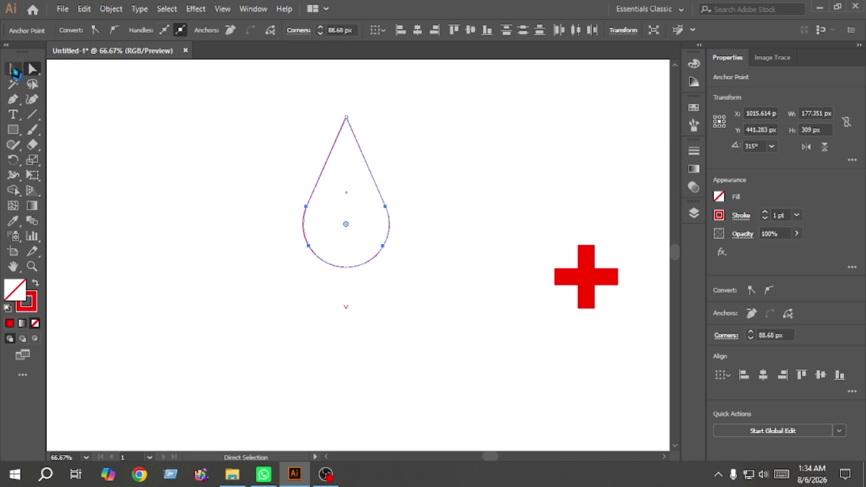
left_click(185, 179)
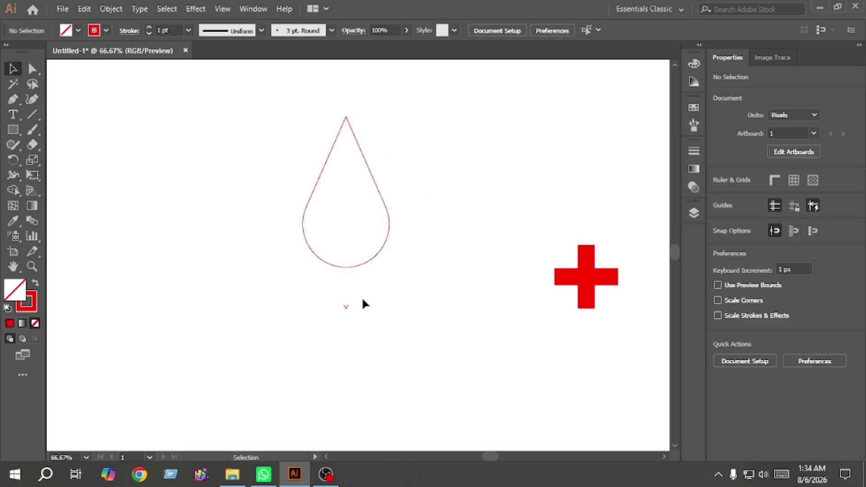
left_click_drag(332, 305, 325, 302)
scroll(354, 283, "up", 1)
- Swap the drop's red stroke for a fill and change the fill colour to teal
left_click(378, 284)
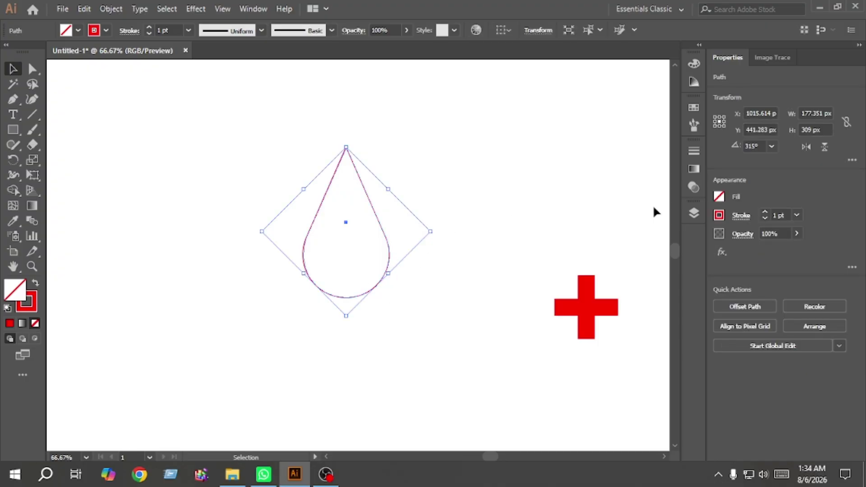
left_click(36, 284)
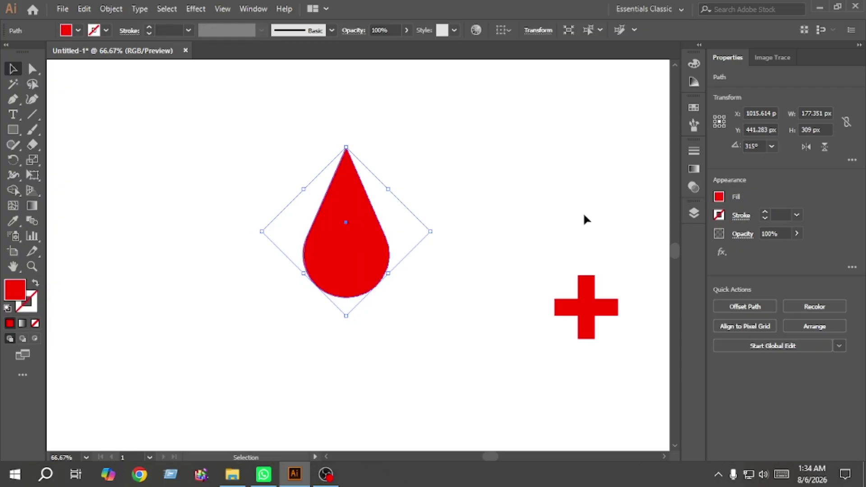
left_click(719, 197)
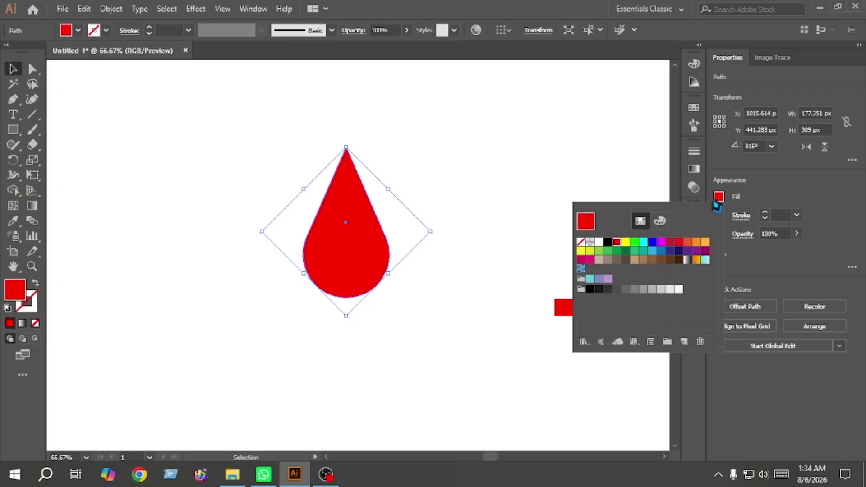
left_click(643, 251)
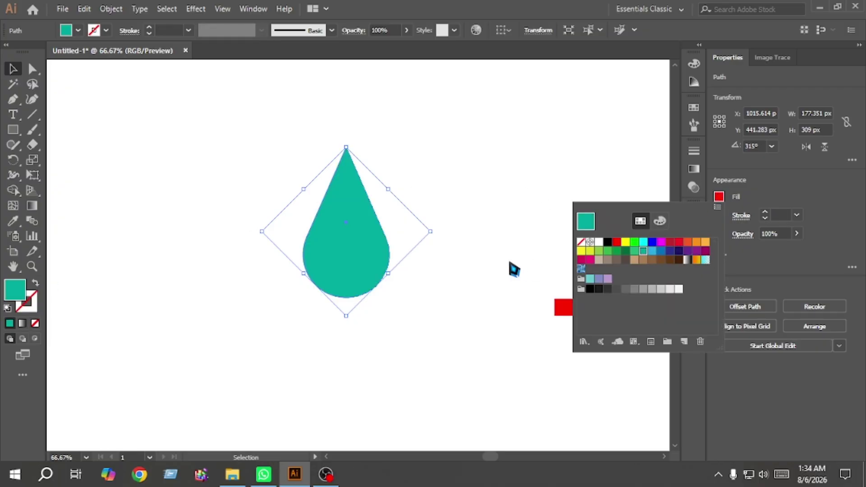
left_click(514, 270)
- Give the teal drop a blue stroke of 4 pt
left_click(719, 215)
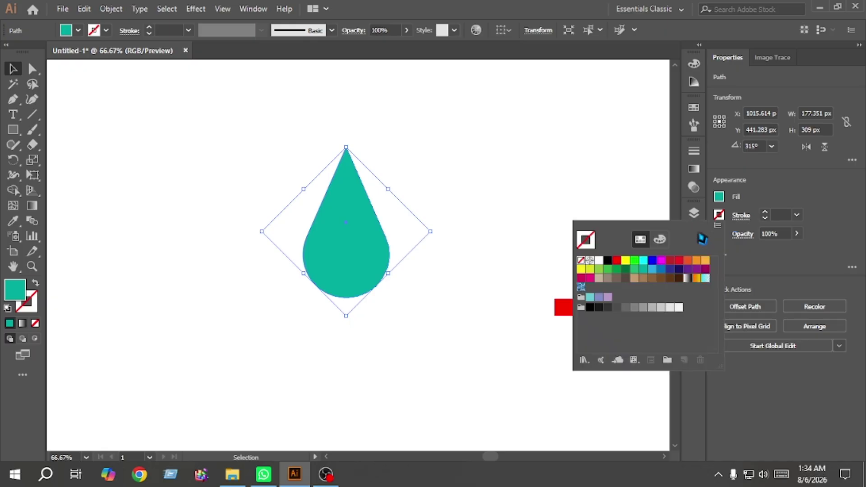
left_click(661, 270)
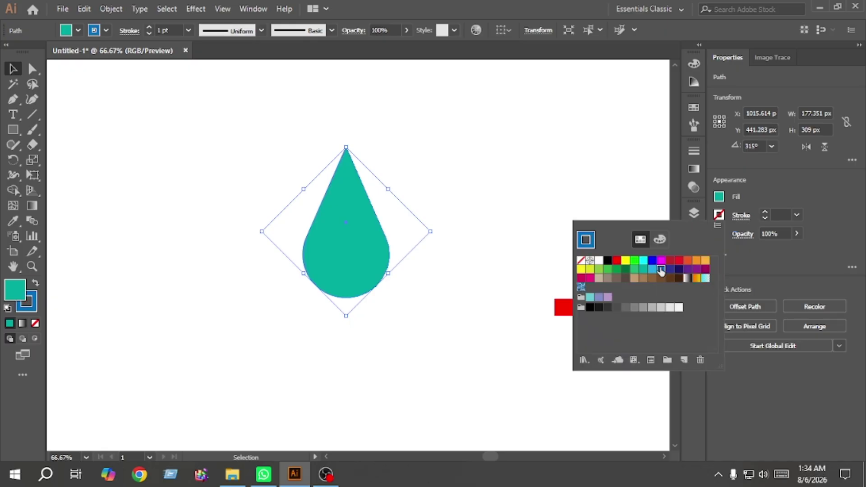
left_click(768, 219)
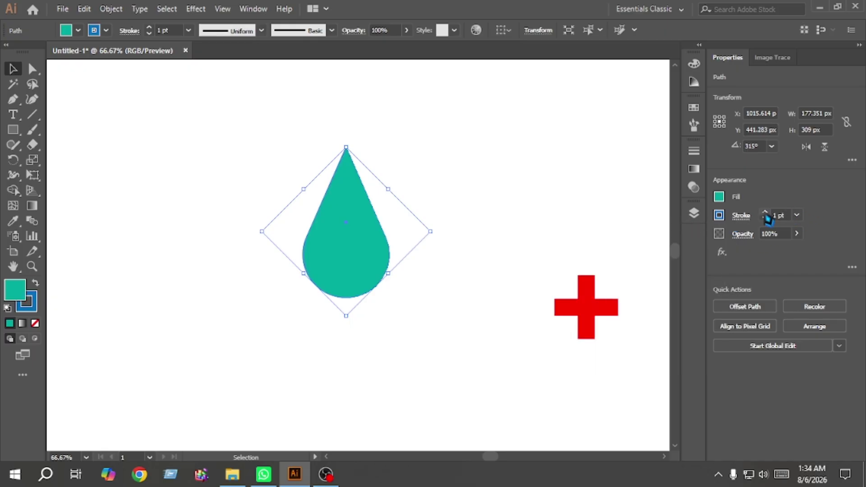
left_click(766, 213)
left_click(766, 213)
left_click(765, 212)
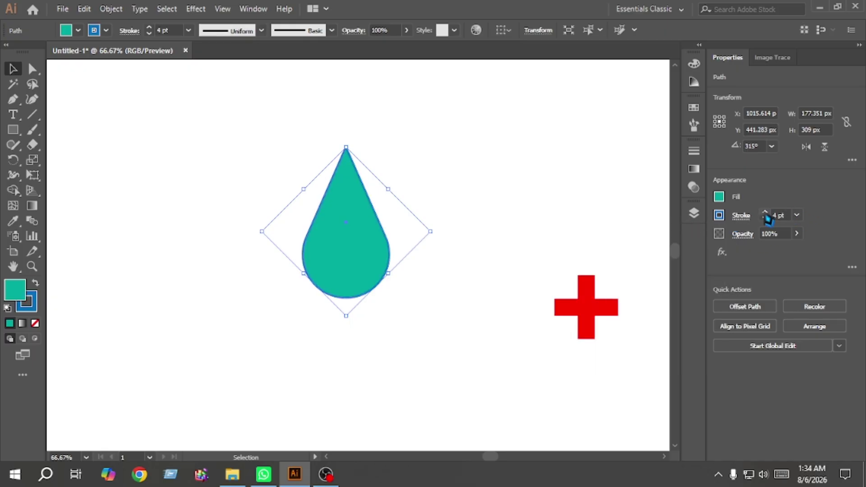
left_click(437, 293)
- Enlarge the drop proportionally to about 311 by 542 px and reposition it on the empty canvas area
left_click(371, 267)
left_click_drag(434, 235, 494, 232)
left_click_drag(321, 286, 310, 299)
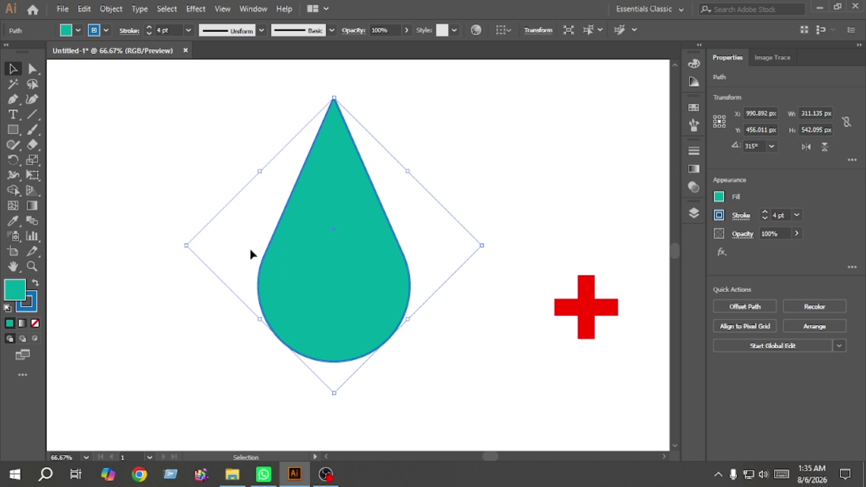
- Offset the teal drop's path inward by -15 px with Miter joins
left_click(111, 9)
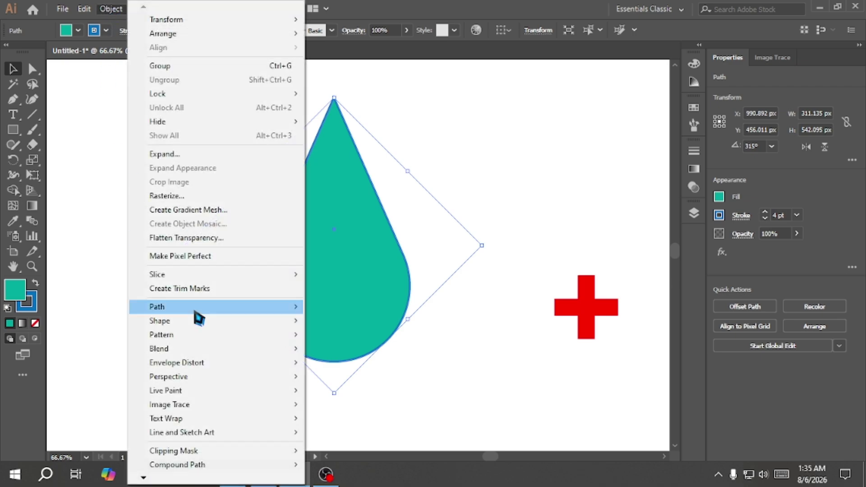
mouse_move(284, 311)
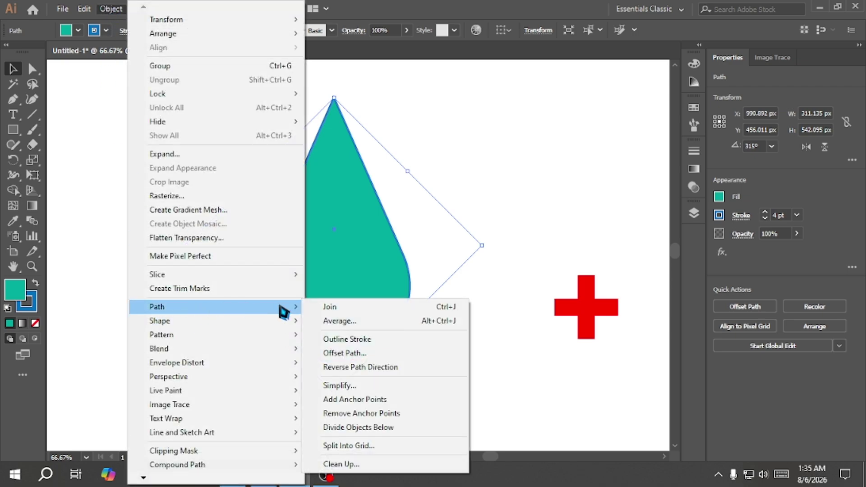
left_click(368, 353)
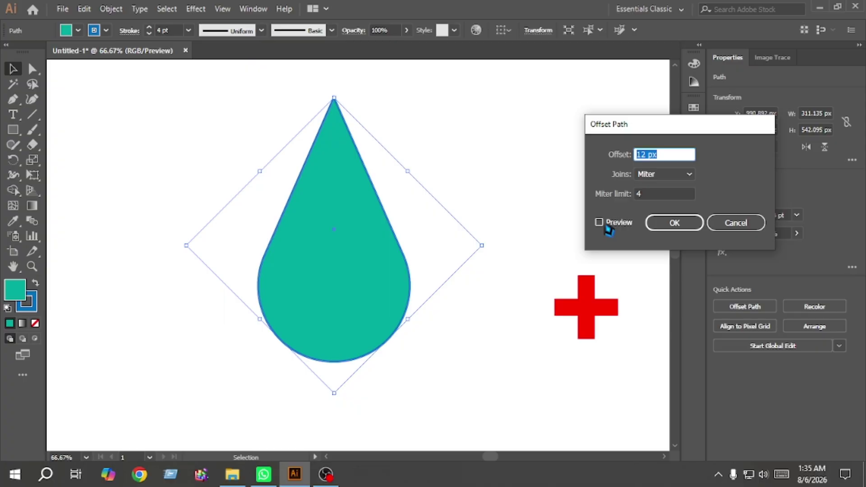
left_click(606, 225)
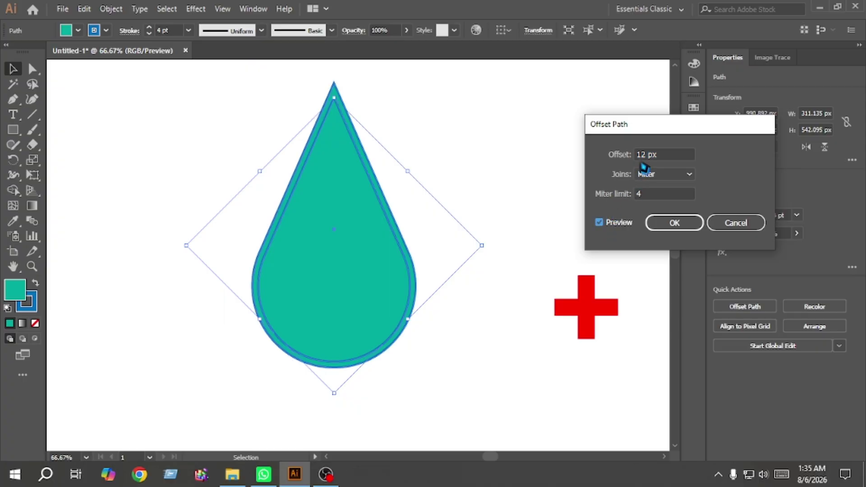
double_click(642, 154)
type("5")
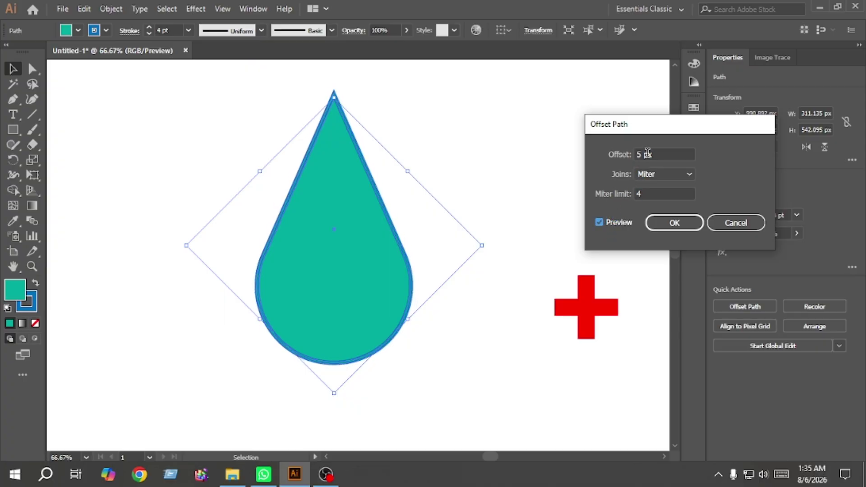
double_click(647, 154)
type("0")
type("5")
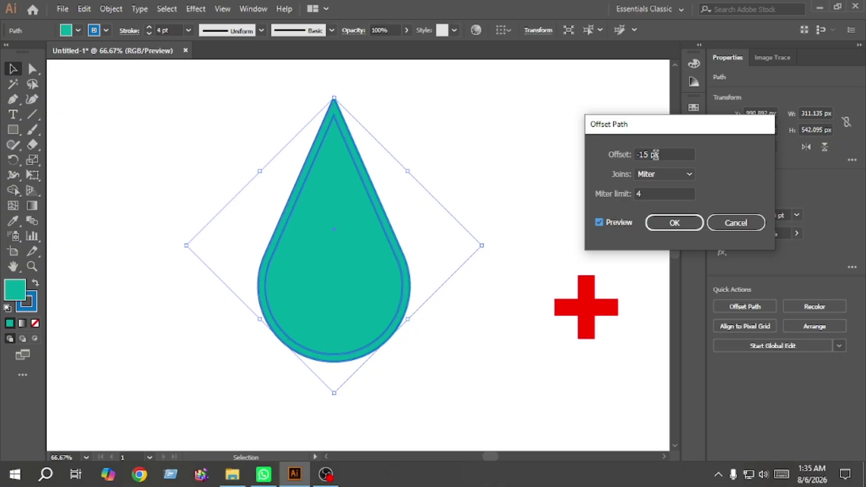
left_click(675, 223)
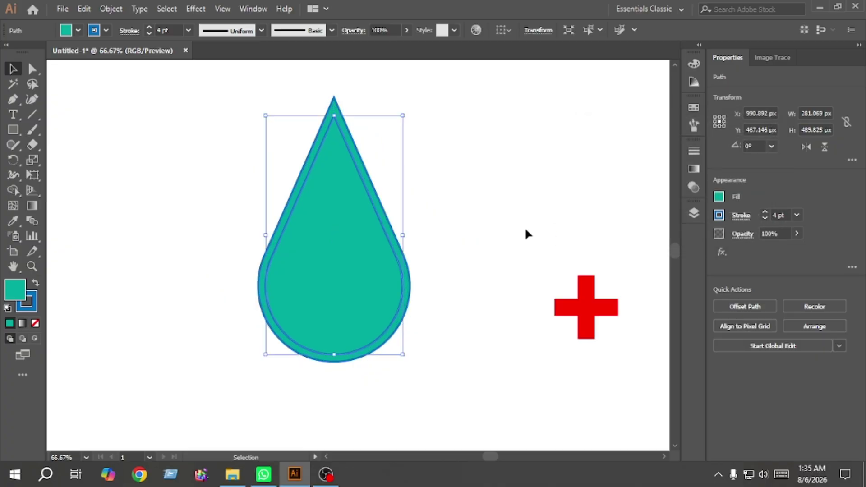
- Remove the fill from the inner offset drop, leaving only its blue stroke, and deselect it
left_click(35, 325)
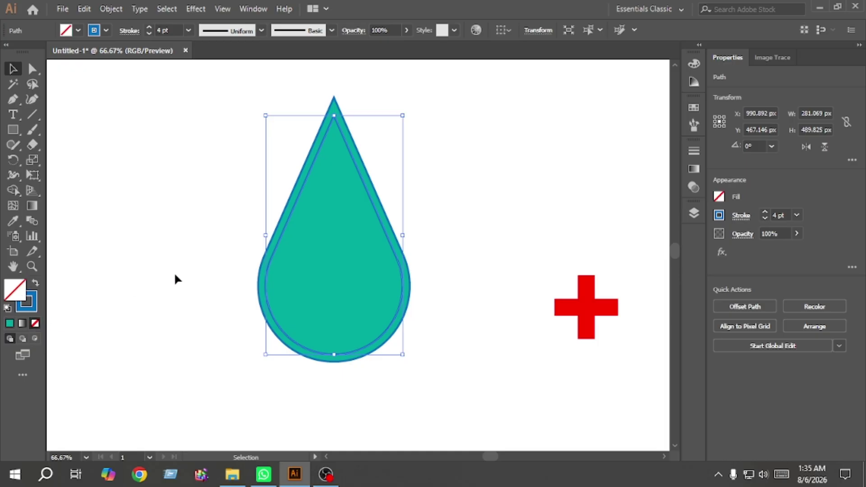
left_click(138, 273)
left_click(273, 270)
left_click(53, 194)
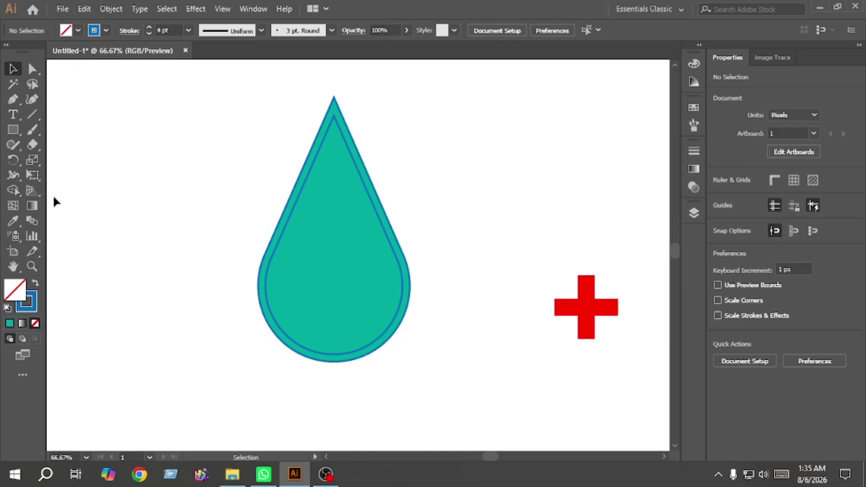
- Draw an unfilled rectangle about 440 by 177 px across the rounded lower part of the drop
left_click(13, 130)
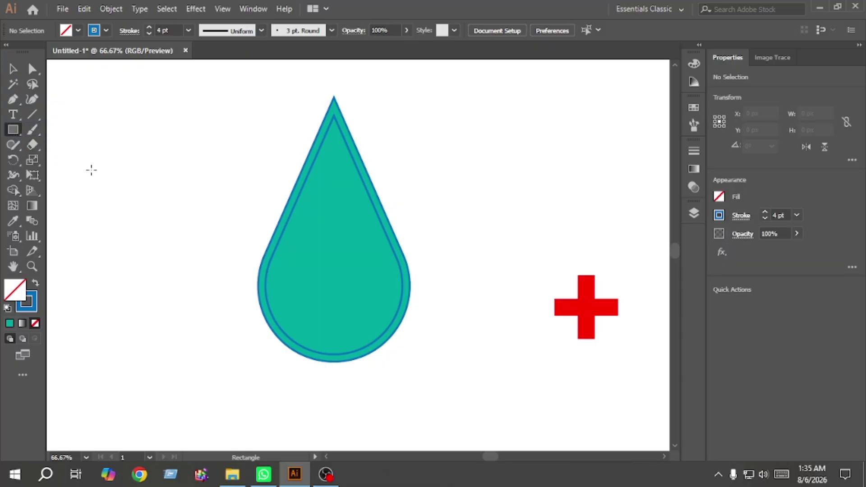
left_click_drag(219, 248, 434, 333)
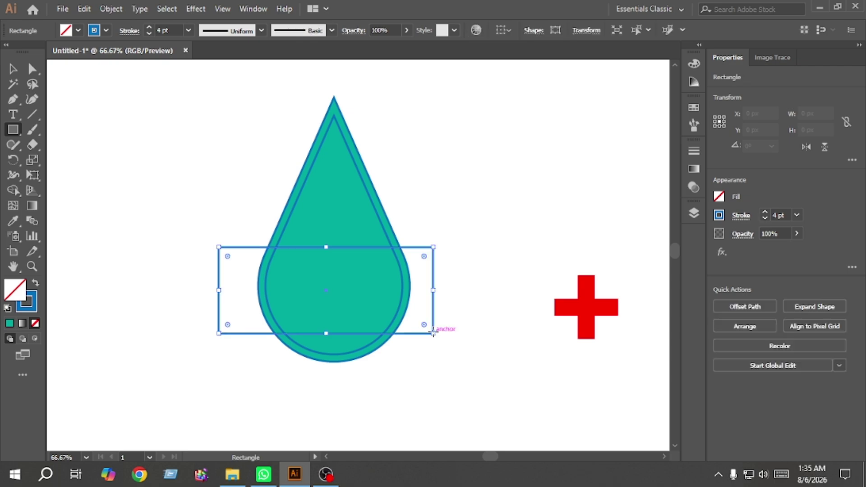
left_click(12, 69)
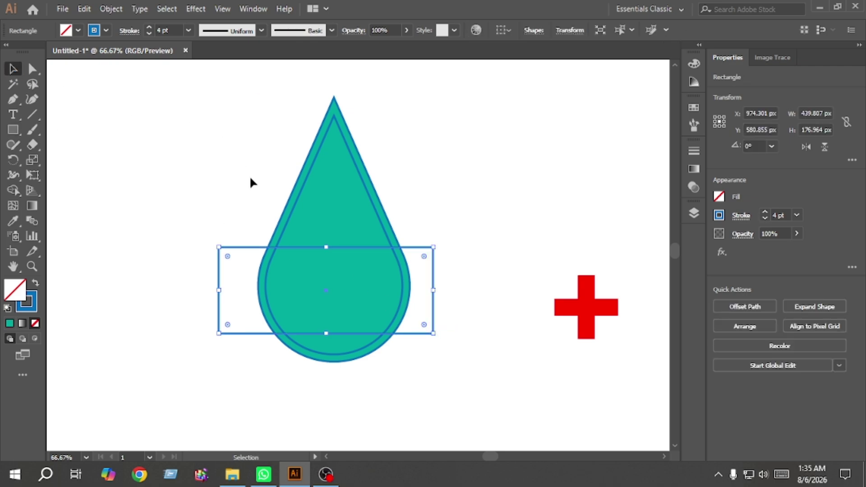
- With Shape Builder, erase the inner drop's outline above the rectangle and the rectangle's upper edge inside the drop
left_click(301, 193, "shift")
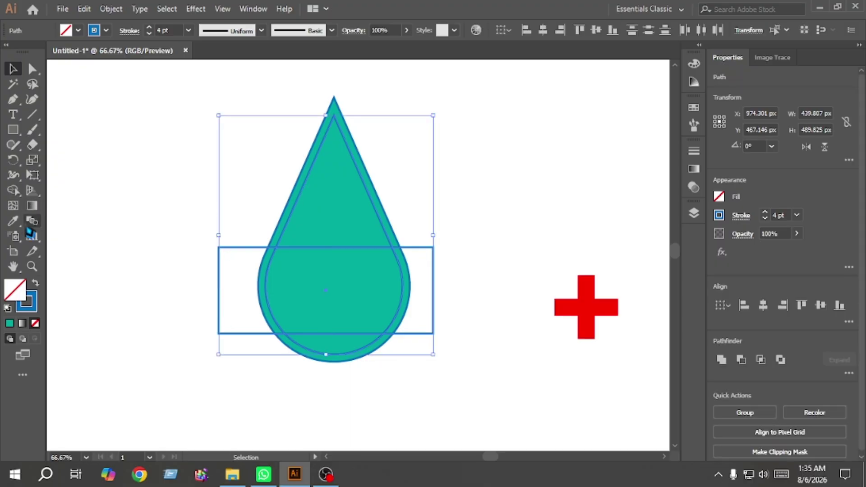
left_click(12, 189)
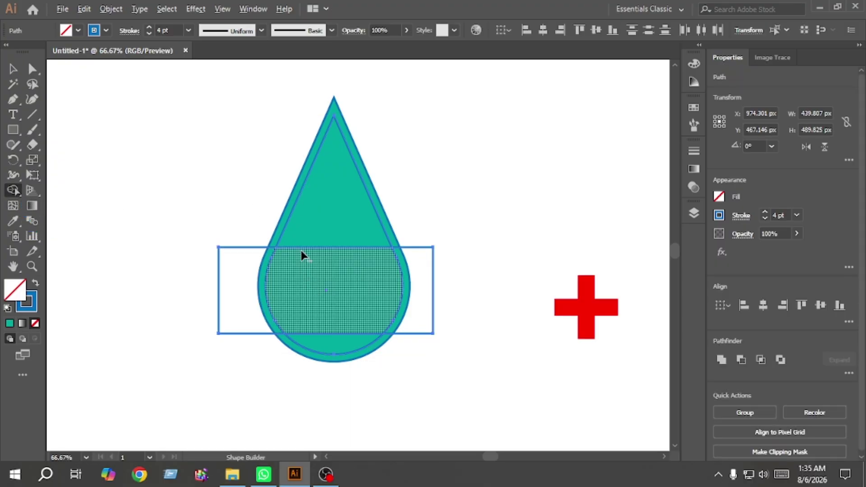
scroll(301, 250, "up", 1)
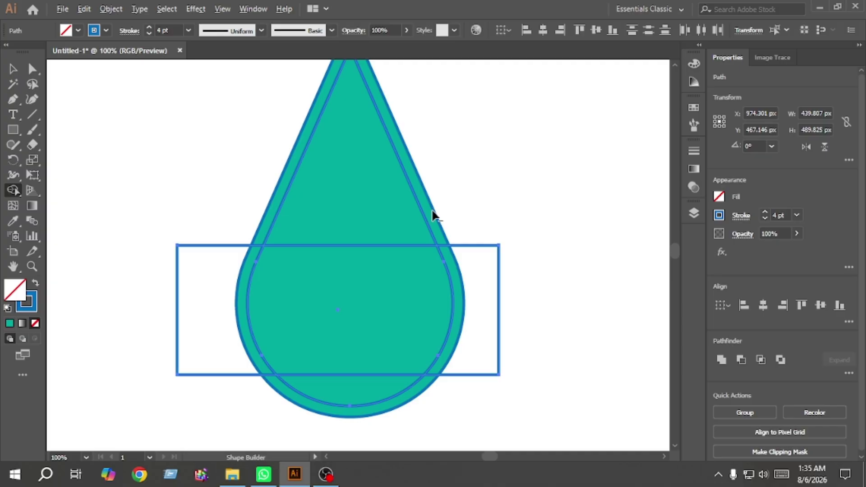
left_click_drag(432, 214, 383, 212)
left_click_drag(278, 208, 267, 204)
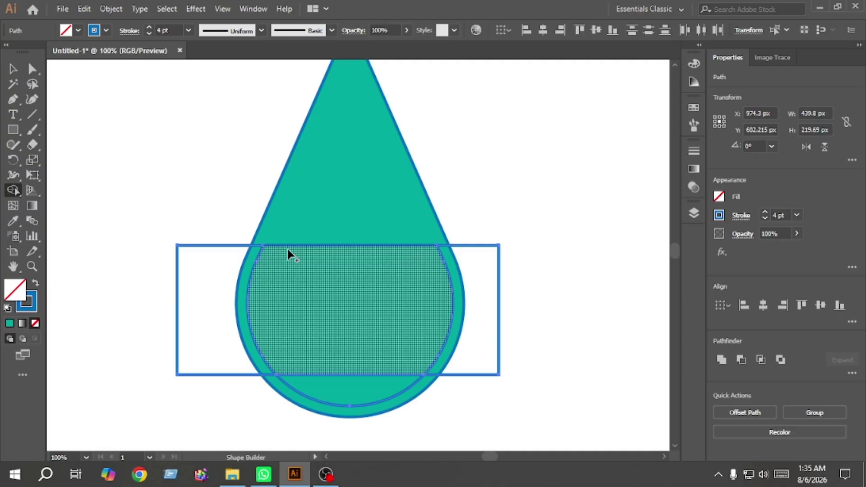
left_click_drag(291, 245, 296, 247)
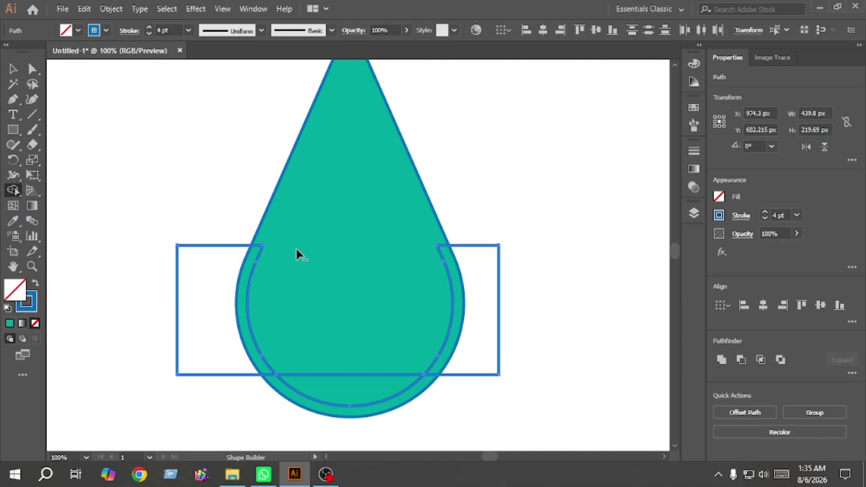
- Erase the rectangle's left portion, the inner outline's bottom curve and the rectangle's lower edge inside the drop
left_click(215, 376, "alt")
left_click(320, 376, "alt")
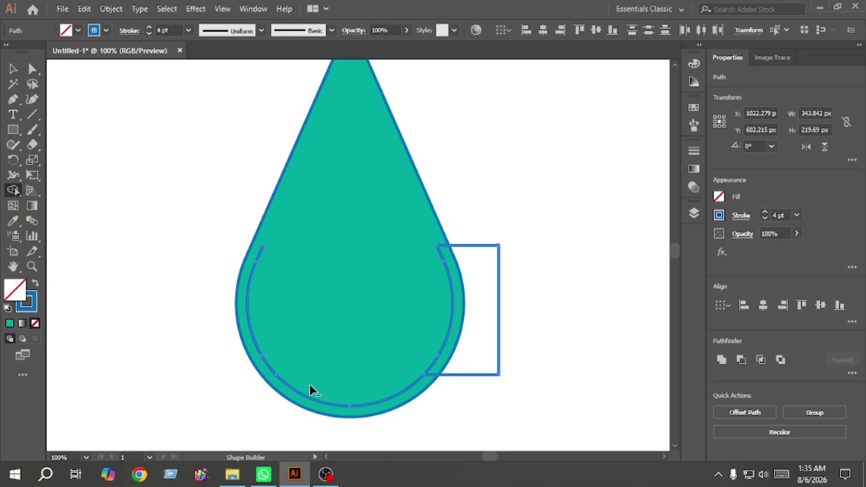
key("ctrl+z")
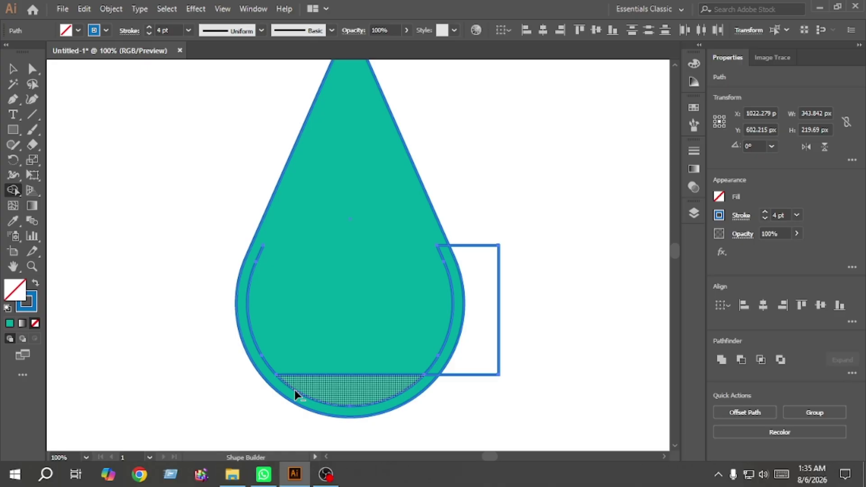
left_click(294, 391, "alt")
left_click(307, 373, "alt")
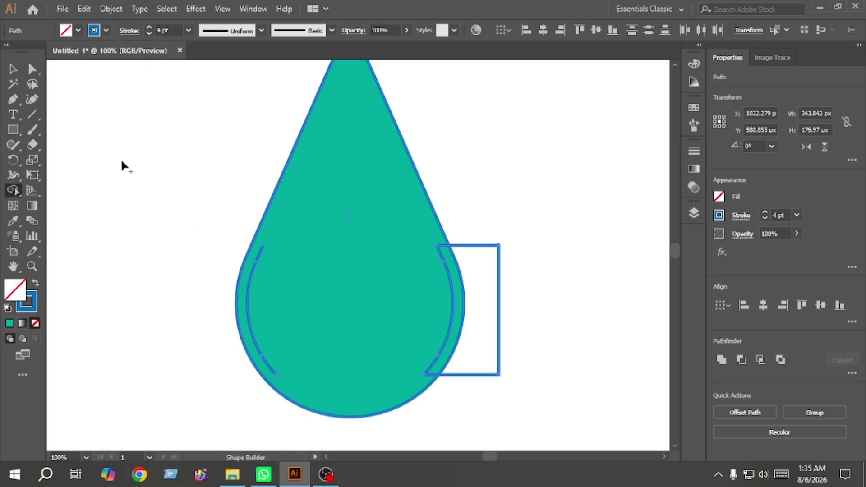
- Delete the leftover right portion of the rectangle and the right inner arc, keeping only the left highlight arc
left_click(12, 69)
left_click(465, 277)
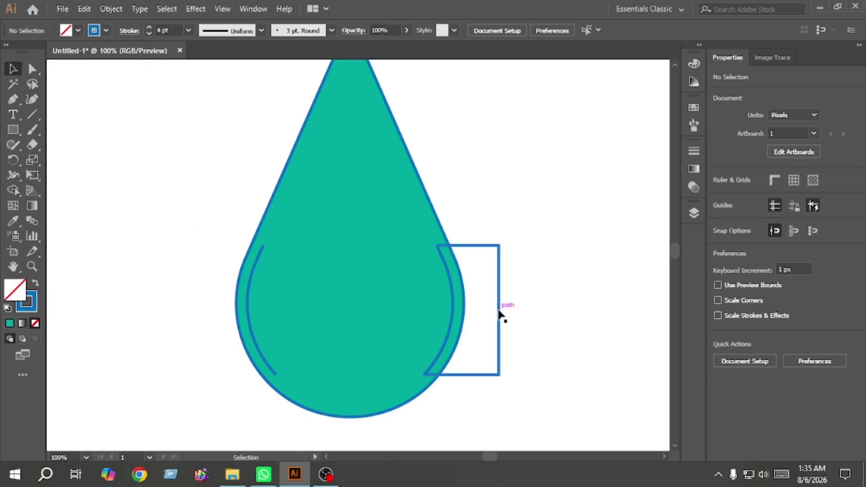
left_click_drag(499, 313, 617, 285)
key("Delete")
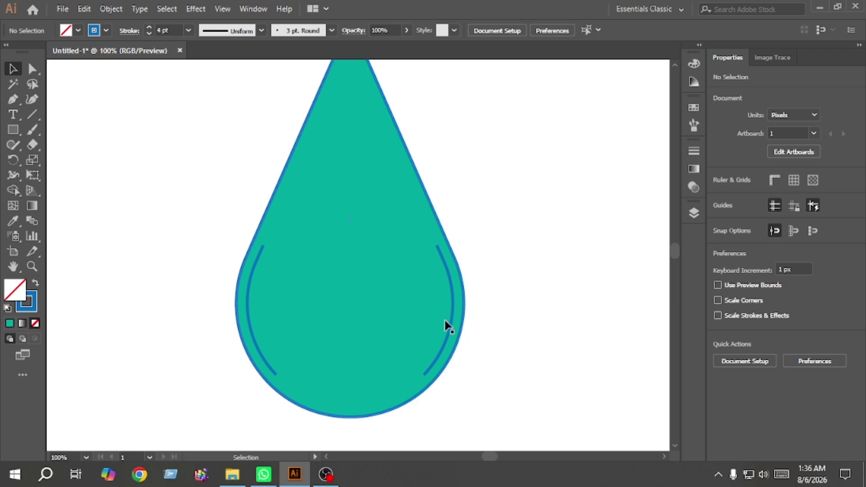
left_click(450, 325)
key("Delete")
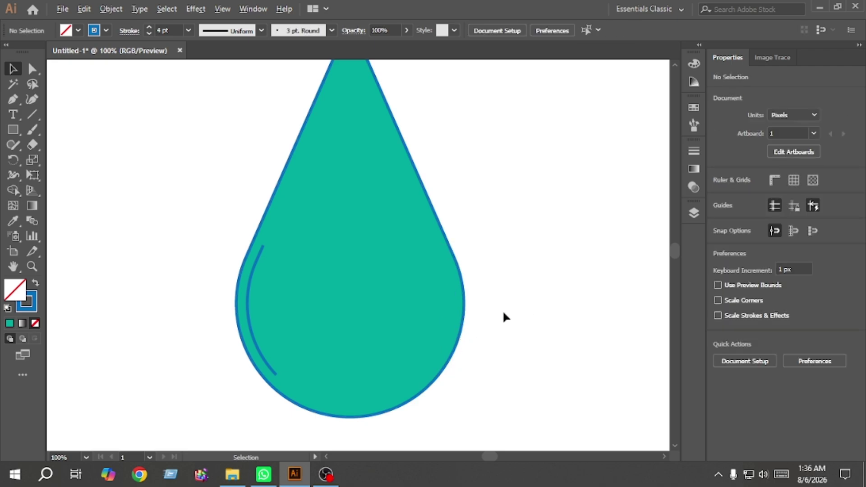
- Set the left highlight arc's stroke weight to 7 pt
scroll(504, 317, "down", 2)
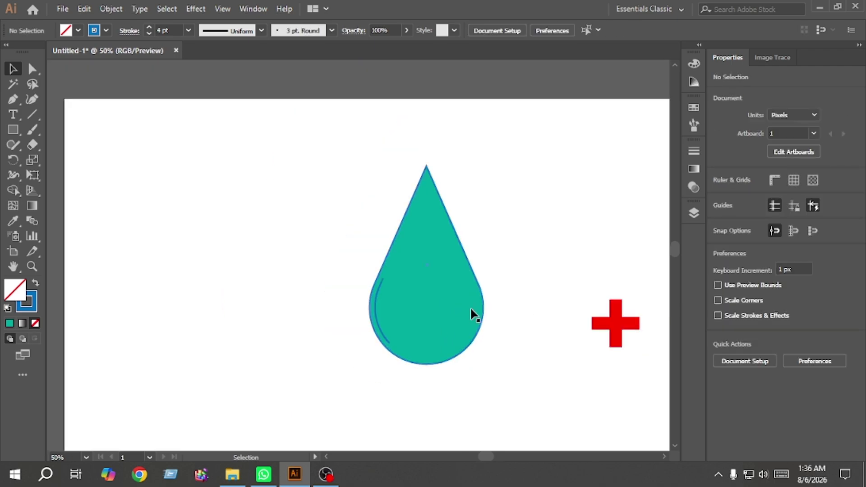
left_click(378, 323)
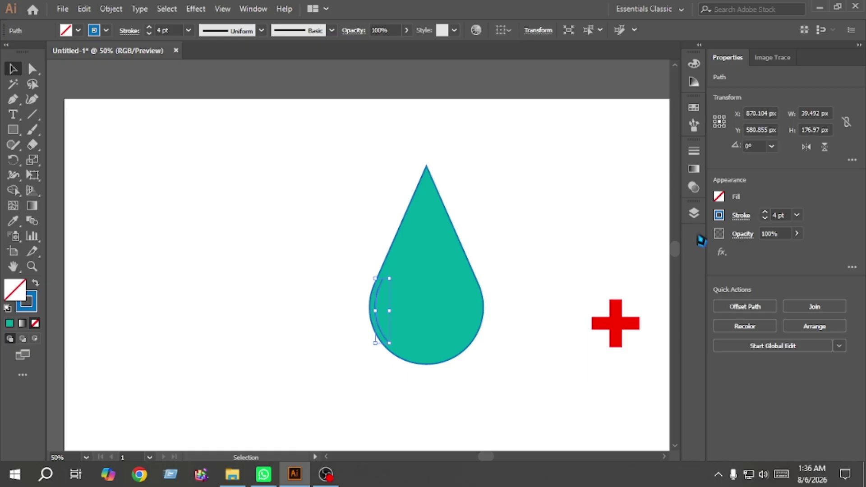
left_click(765, 213)
left_click(595, 242)
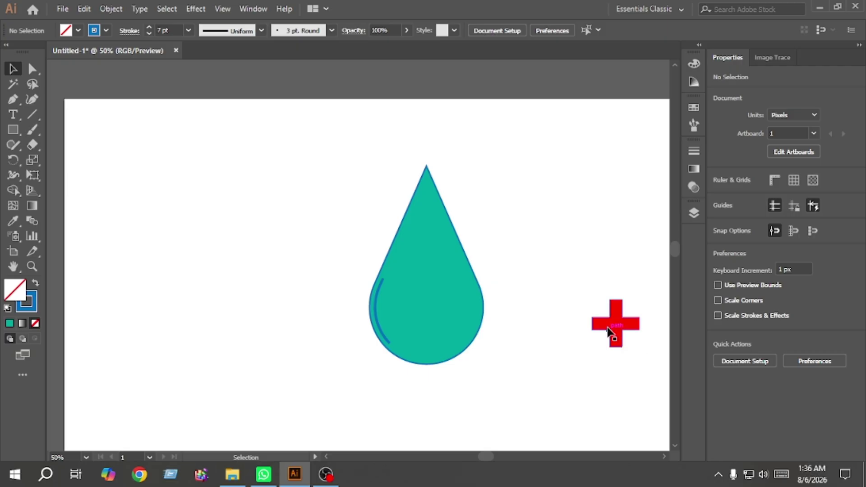
- Duplicate the red cross beside the drop, and group the drop with its highlight arc
left_click_drag(606, 328, 517, 295)
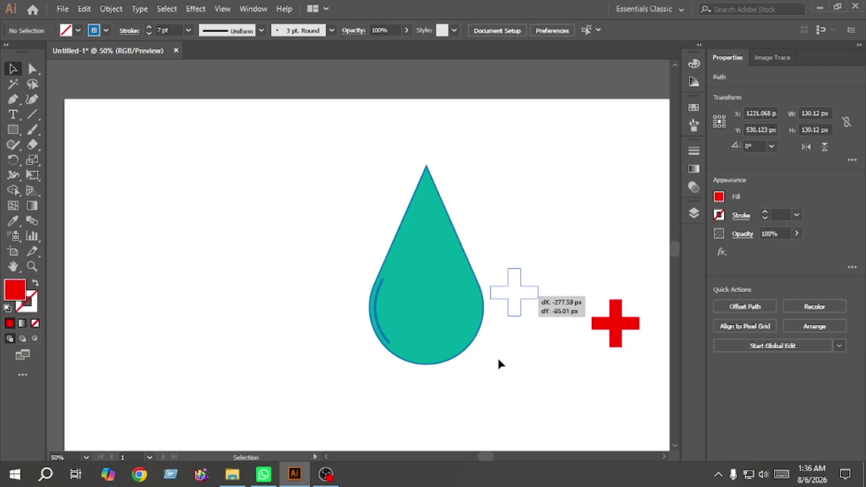
left_click(369, 314)
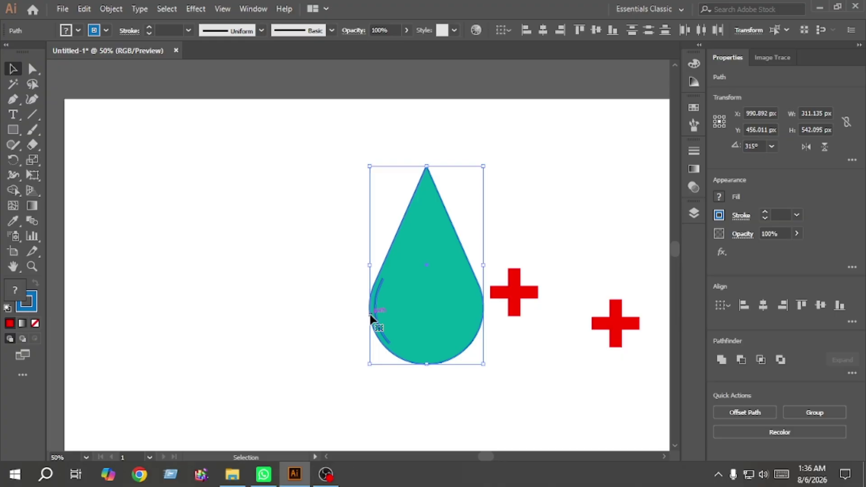
left_click(370, 319, "shift")
key("ctrl+g")
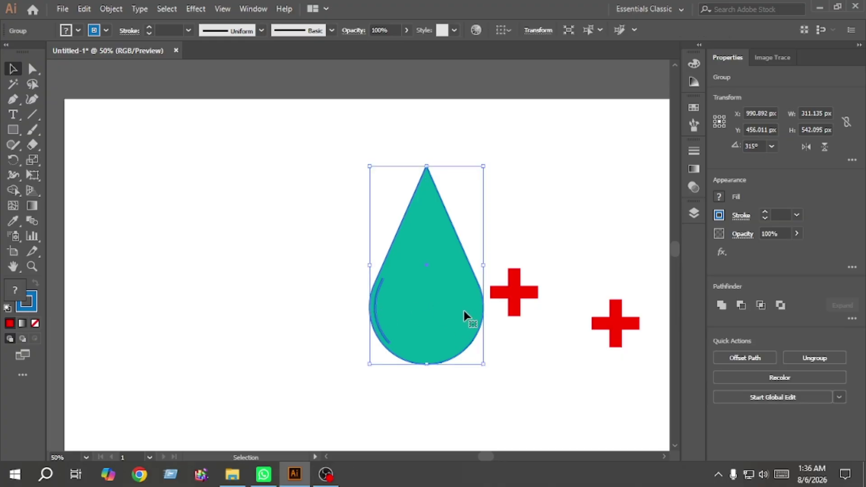
- Move the copied cross onto the lower part of the drop and change its fill to white
left_click(561, 309)
left_click_drag(518, 301, 441, 299)
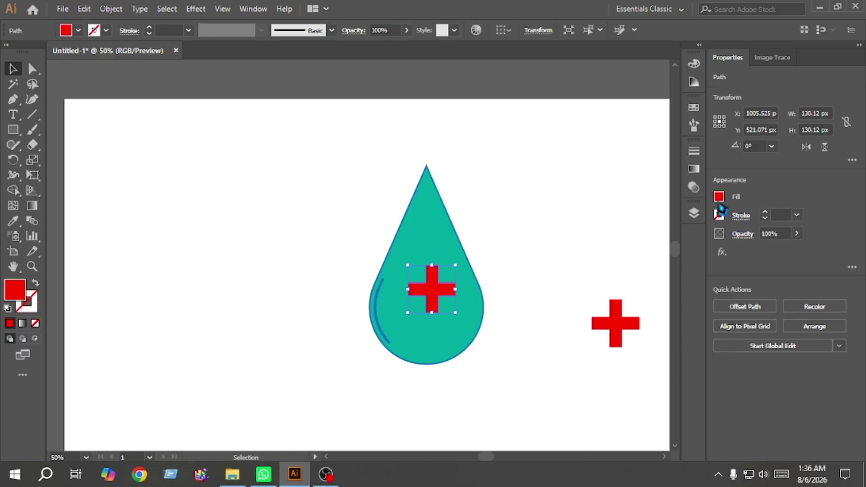
left_click(718, 200)
left_click(600, 243)
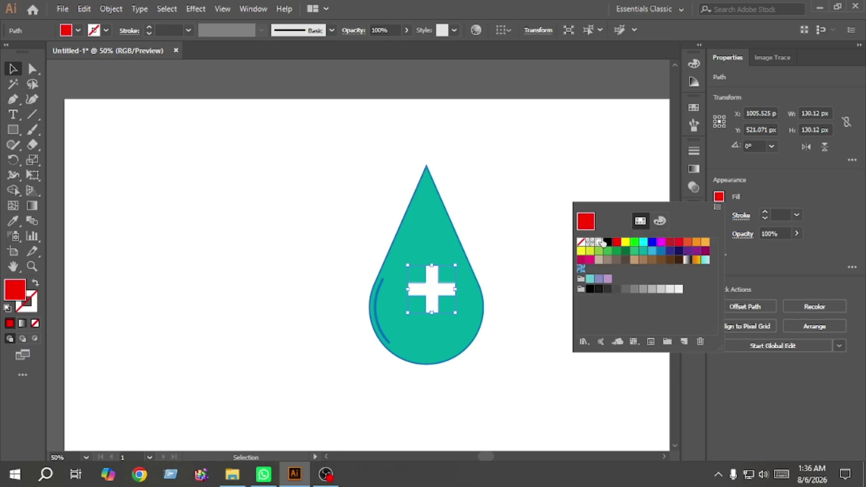
- Align the drop group and the white cross to each other by their horizontal centres
left_click_drag(498, 365, 329, 253)
left_click(764, 307)
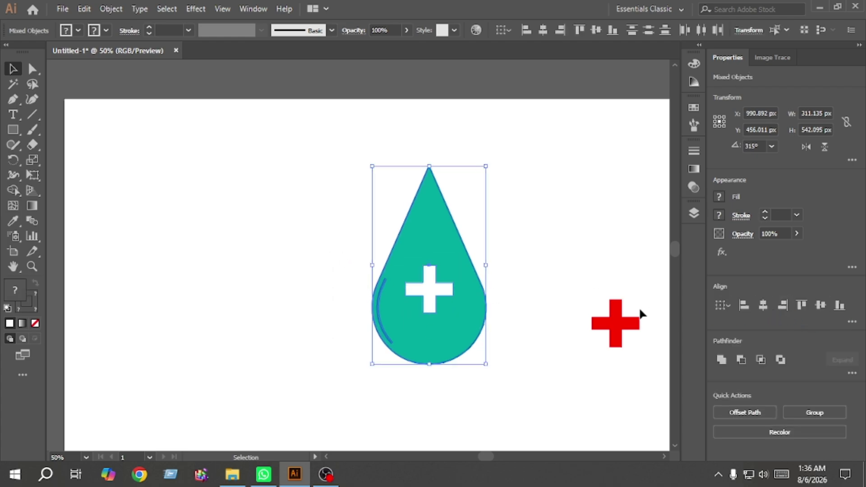
left_click(548, 285)
- Enlarge the white cross on the drop proportionally and deselect it
left_click(442, 292)
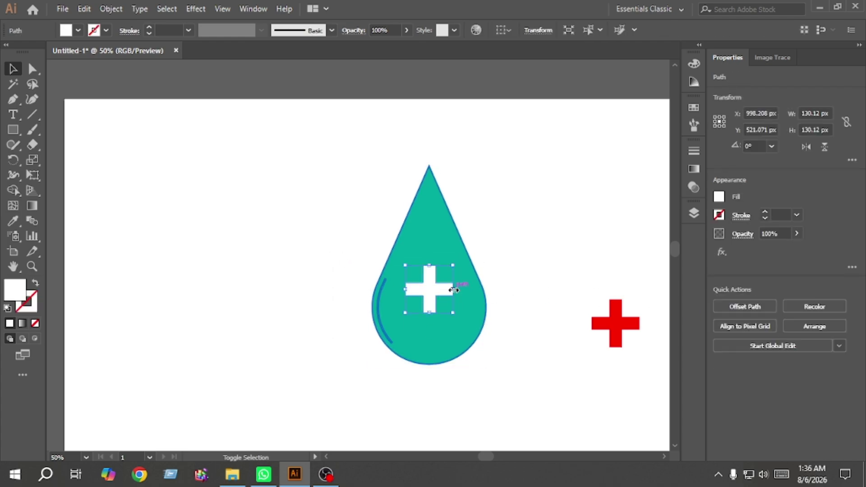
left_click_drag(454, 290, 470, 290)
left_click(532, 285)
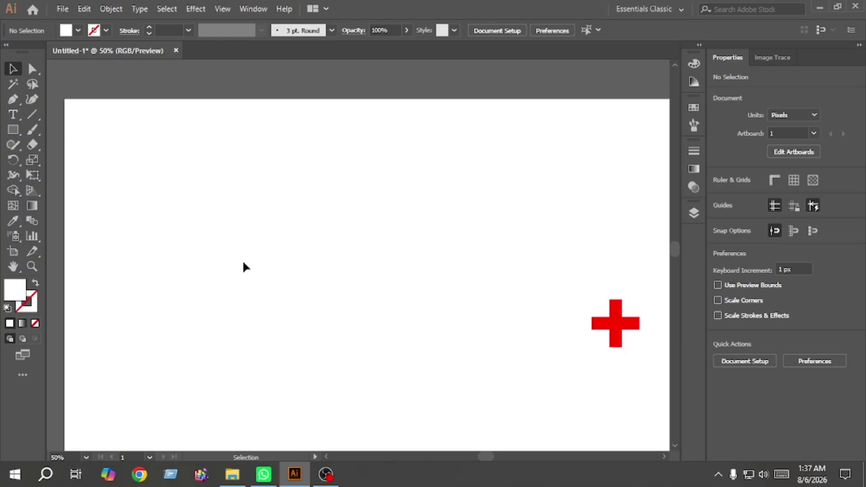
- Draw a teal rectangle about 522 by 347 px for the bag body and swap its fill and stroke colours
left_click(13, 130)
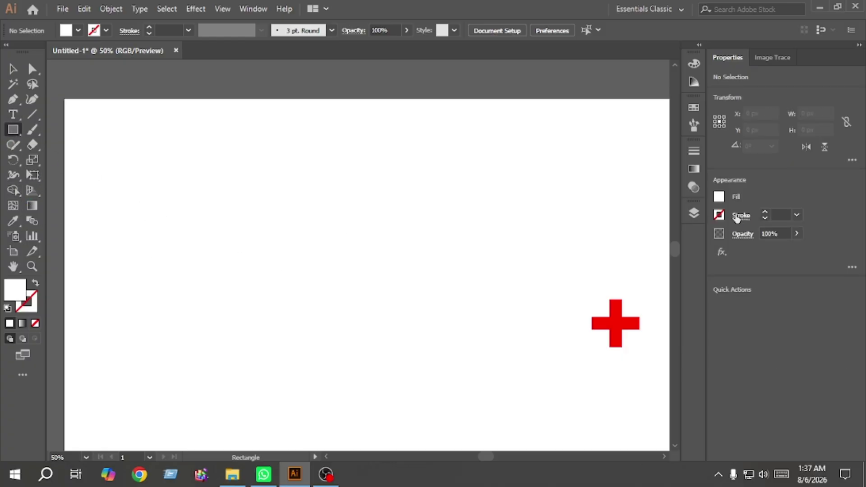
left_click(718, 200)
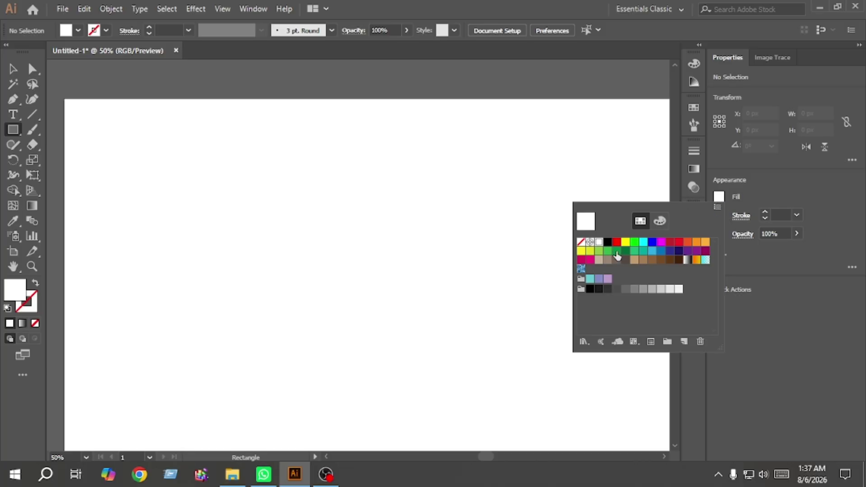
left_click(643, 251)
left_click(389, 210)
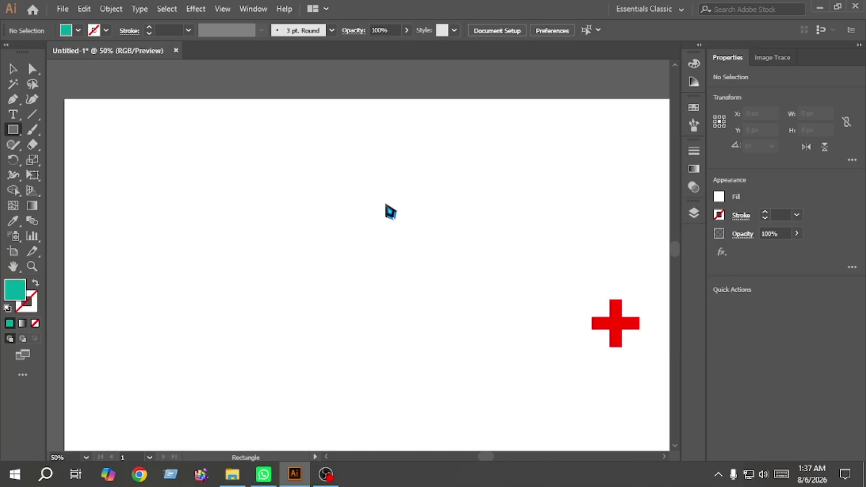
left_click_drag(252, 215, 441, 339)
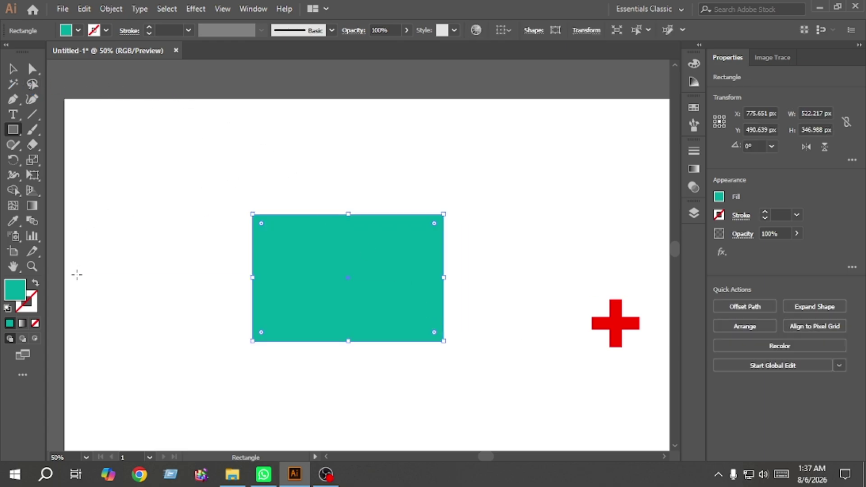
left_click(35, 284)
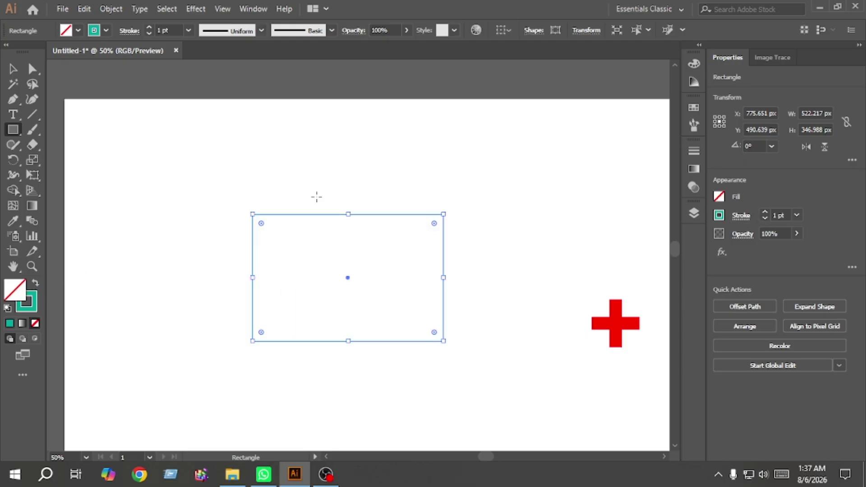
- Draw a rectangle about 203 by 128 px across the body's upper edge and align both rectangles by their horizontal centres
left_click_drag(312, 188, 385, 229)
left_click(13, 69)
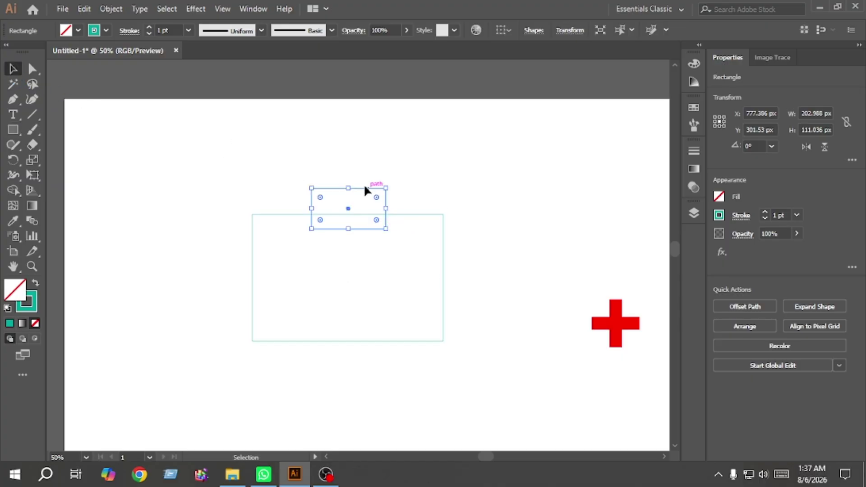
left_click_drag(348, 187, 349, 182)
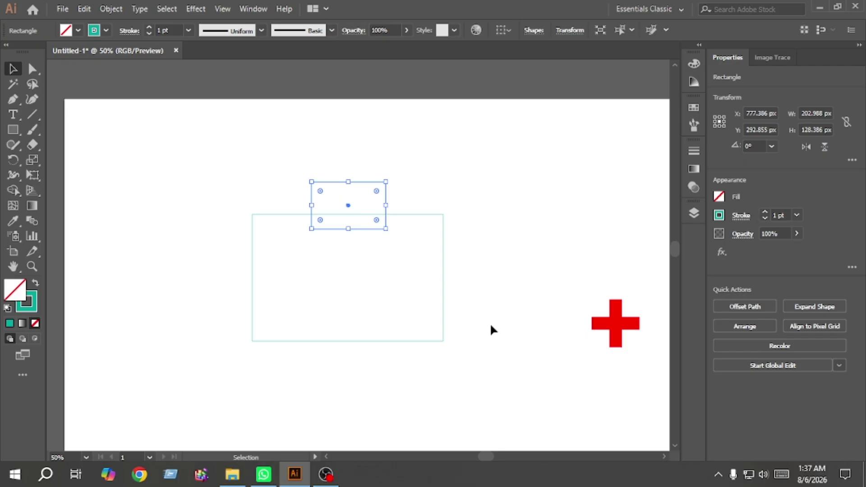
left_click_drag(491, 325, 279, 169)
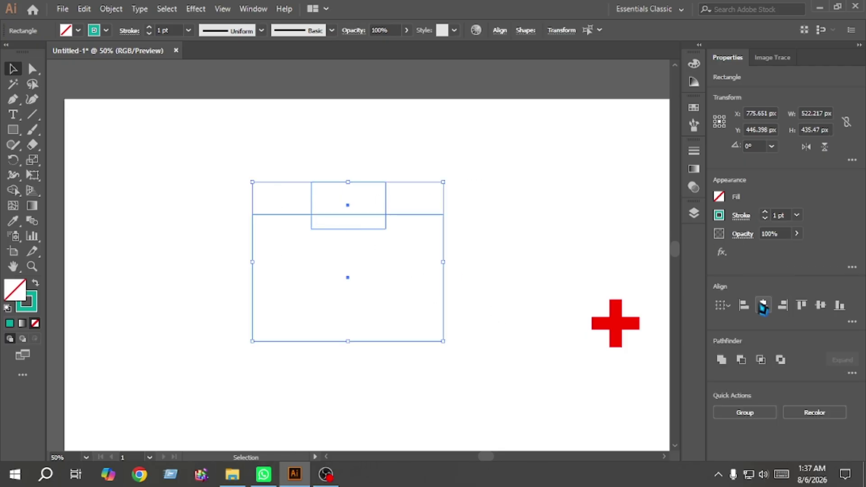
left_click(531, 234)
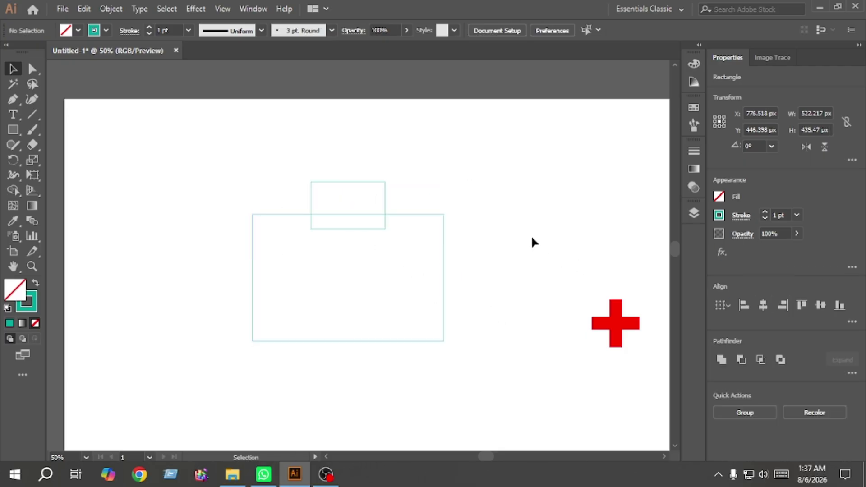
- Round all corners of the large body rectangle slightly and swap its teal stroke back to a fill
left_click(443, 271)
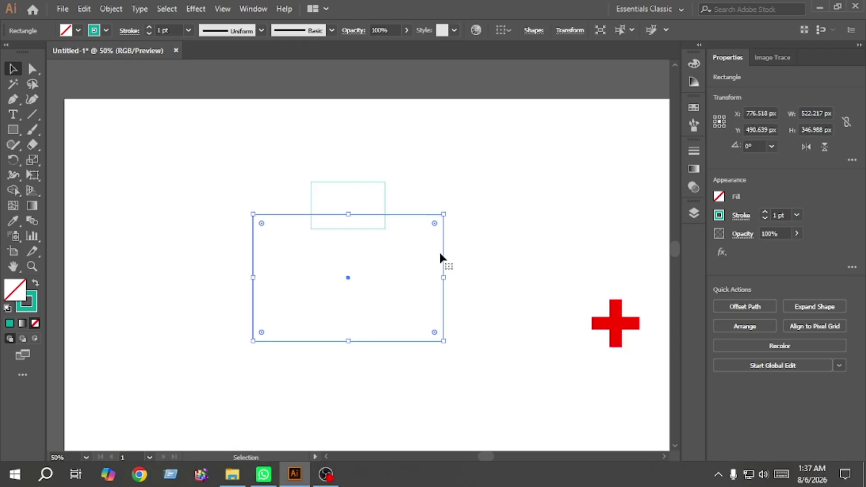
left_click_drag(263, 223, 264, 226)
left_click(189, 176)
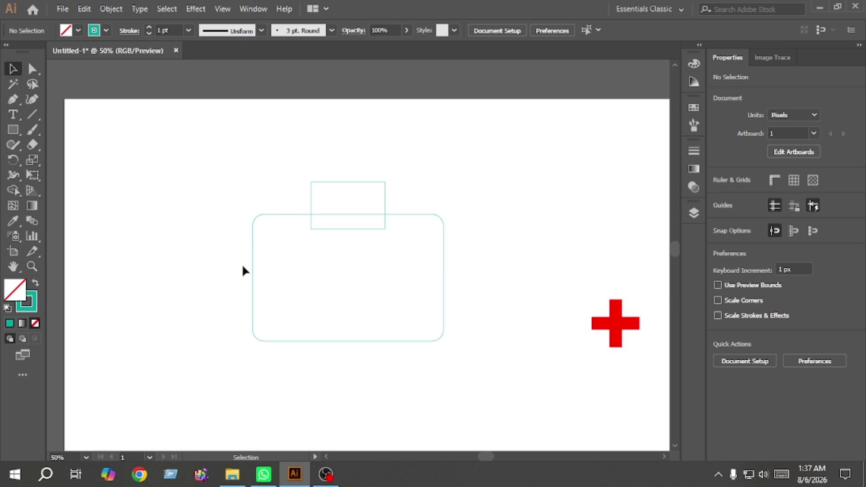
left_click(252, 270)
left_click(36, 283)
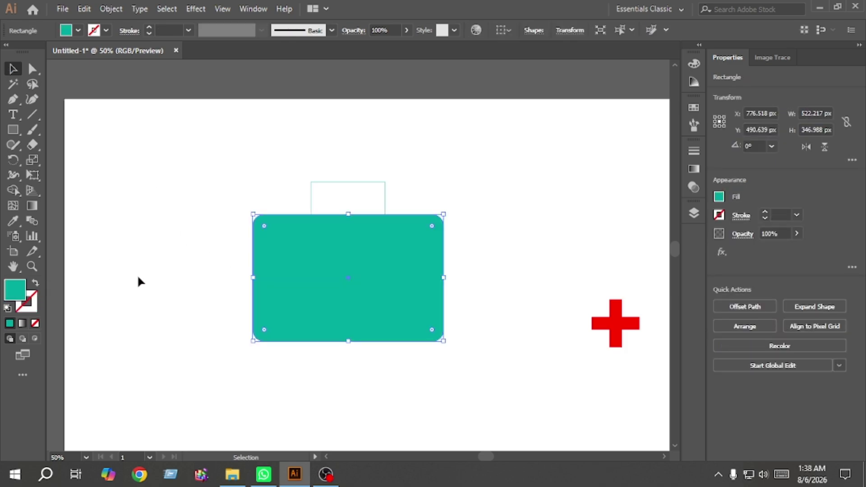
left_click(161, 269)
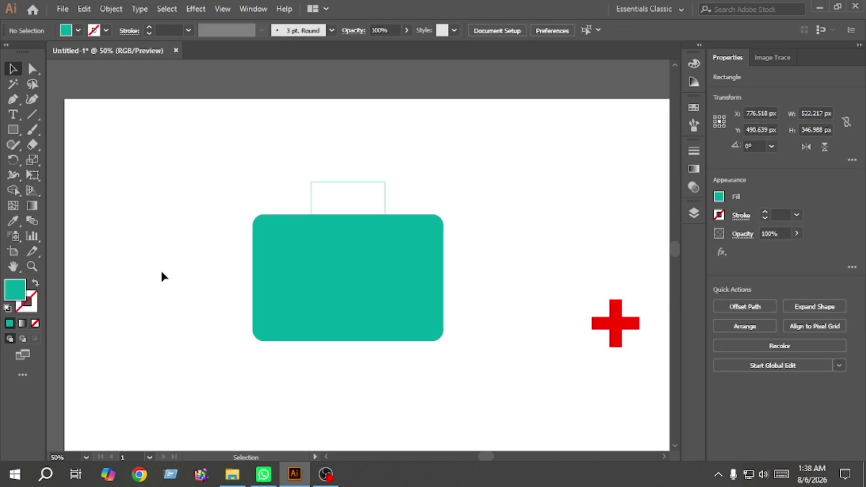
- Round only the two upper corners of the small handle rectangle to a radius of about 62 px
left_click(347, 185)
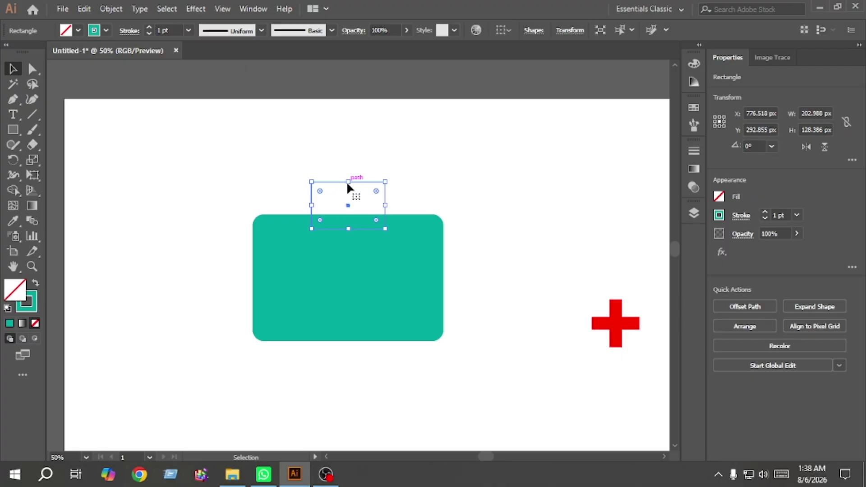
left_click(39, 73)
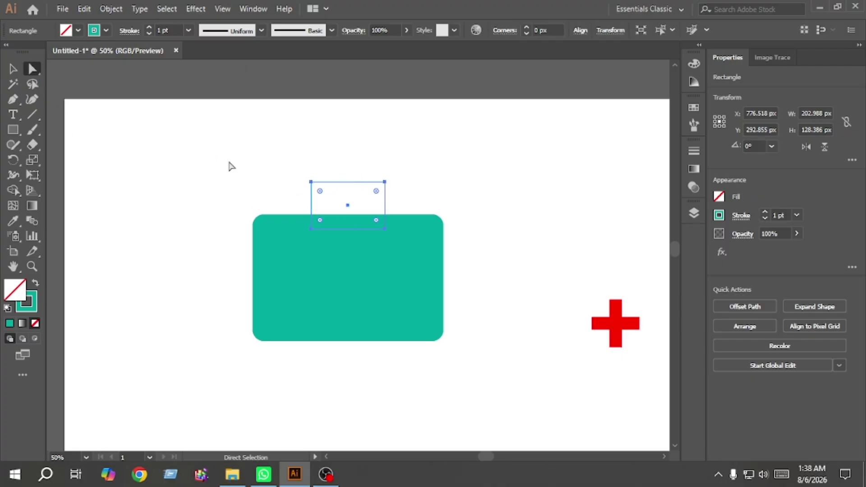
left_click(324, 195)
left_click_drag(279, 174, 364, 210)
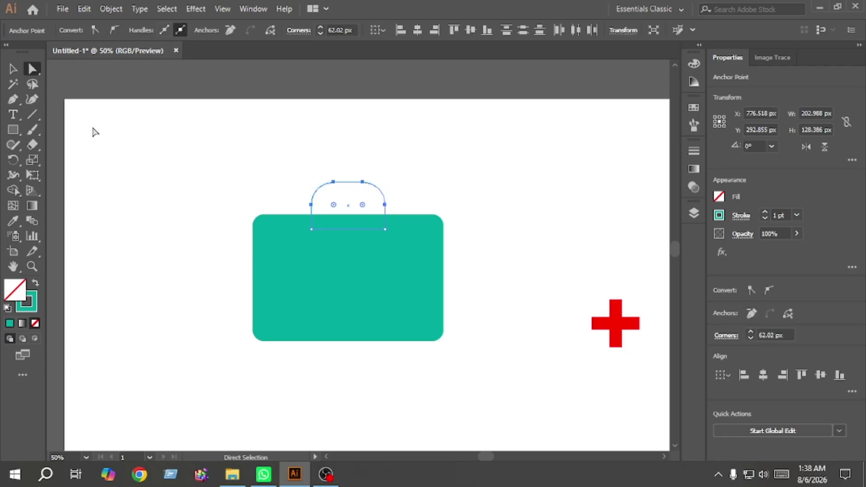
left_click(13, 69)
left_click(311, 173)
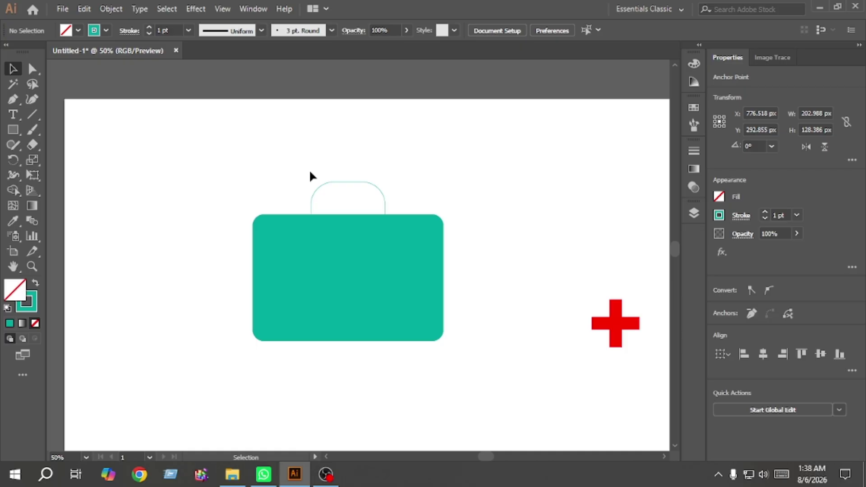
- Nudge the handle outline up by 11 px
left_click(355, 183)
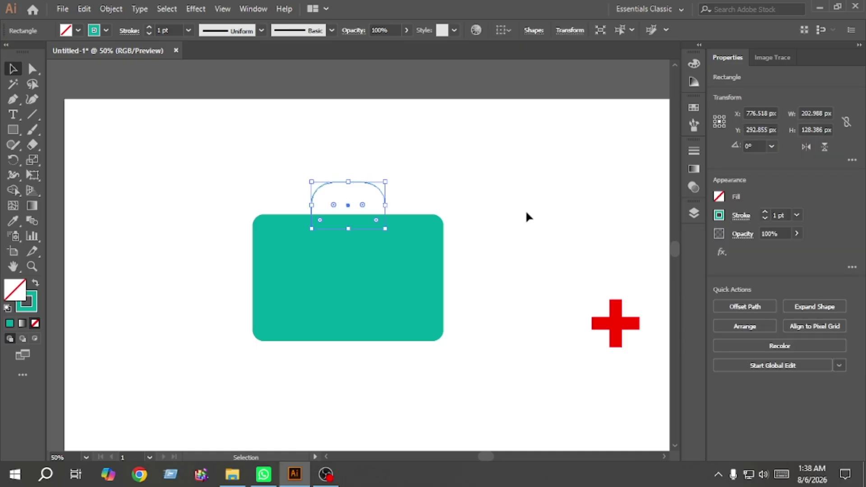
key("Up")
key("Up")
key("Up")
key("Up")
key("Up")
key("Up")
key("Up")
key("Up")
key("Up")
key("Up")
key("Up")
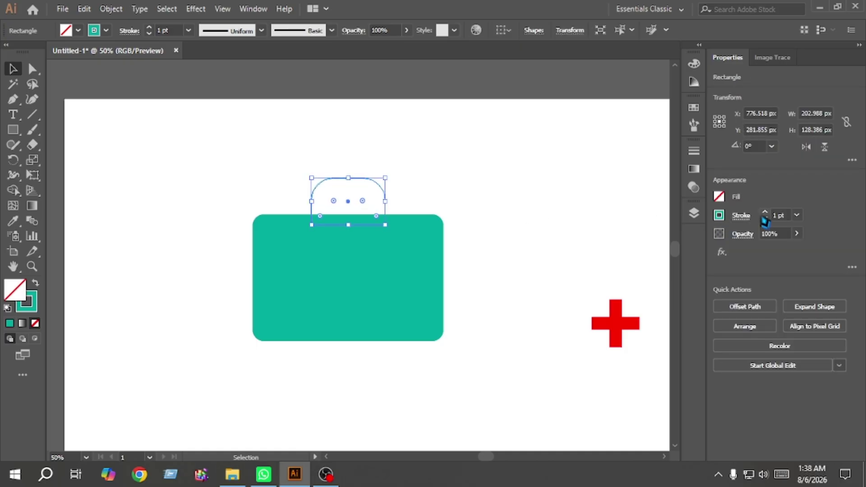
- Set the handle outline's stroke weight to 25 pt and deselect it
left_click(764, 212)
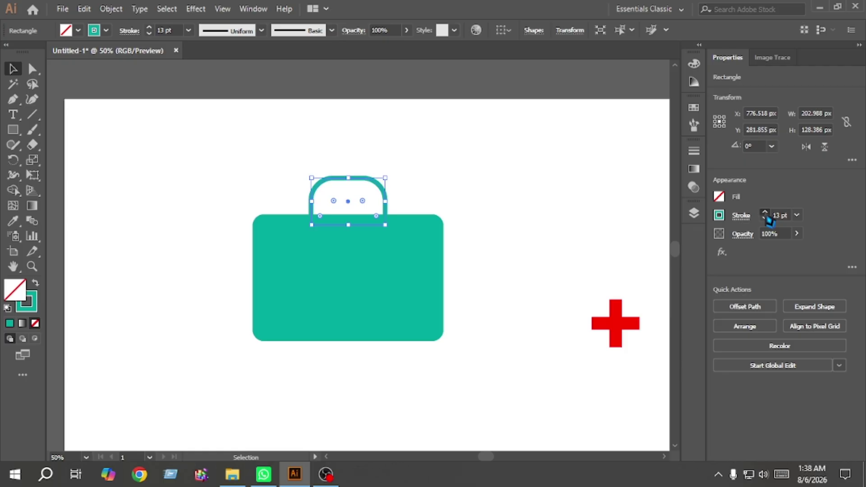
left_click(765, 212)
left_click(765, 213)
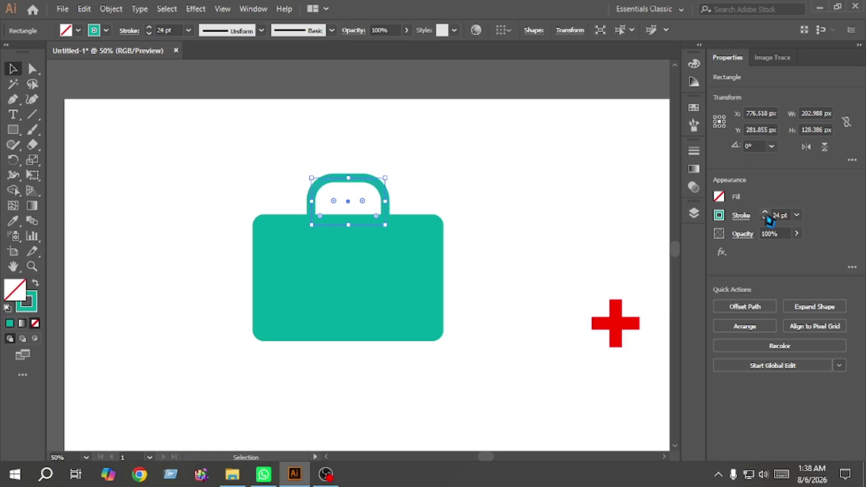
left_click(765, 213)
left_click(491, 222)
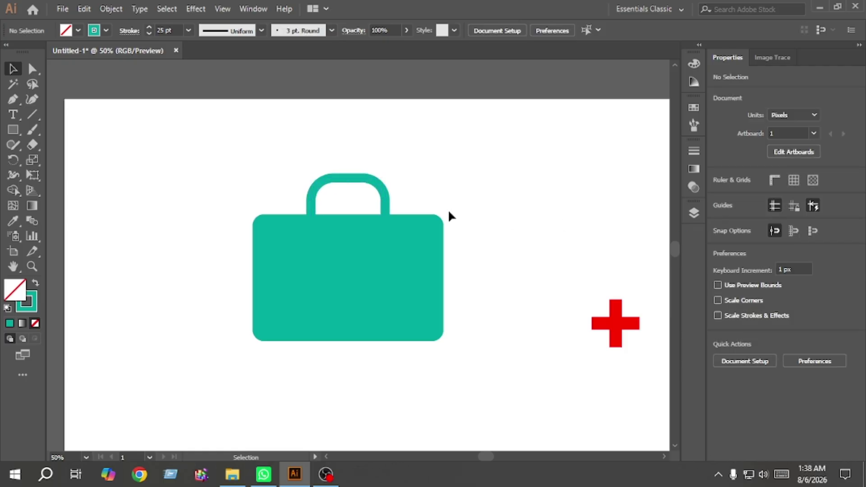
- Expand the handle's fill and stroke into a filled shape
left_click(385, 209)
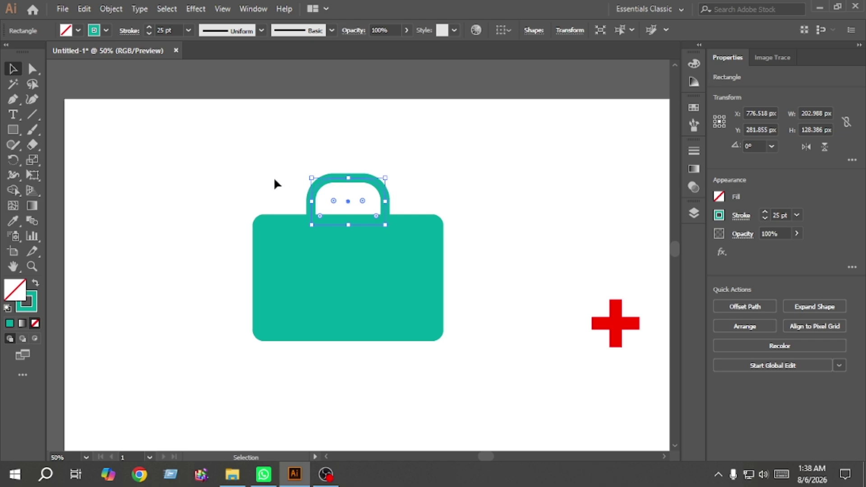
left_click(111, 9)
left_click(162, 154)
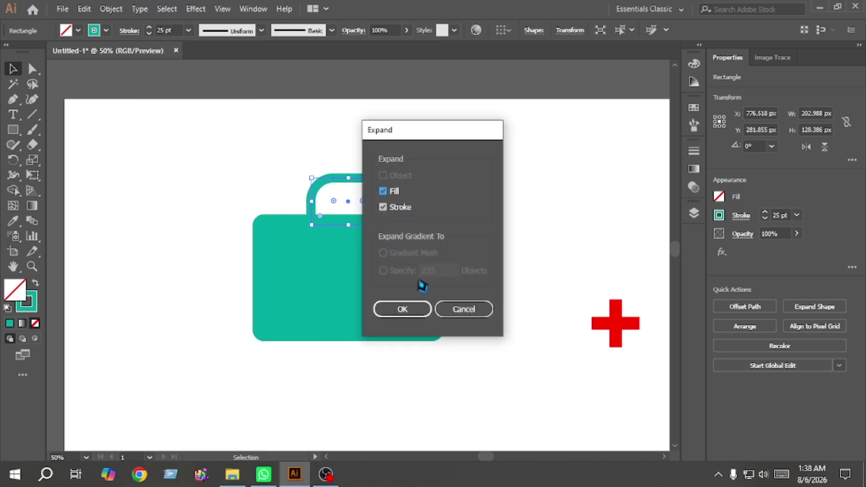
left_click(412, 311)
- Merge the handle and the bag body into one shape with the Shape Builder tool, and deselect it
left_click_drag(472, 269, 299, 188)
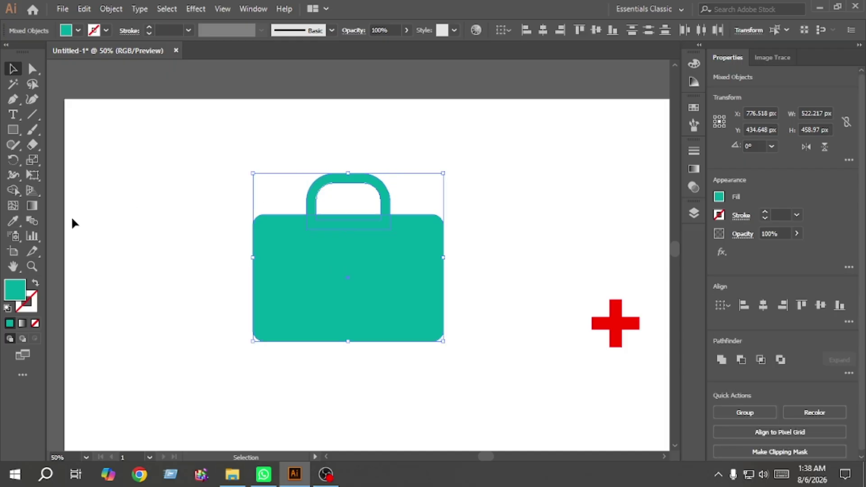
left_click(13, 190)
mouse_move(310, 275)
left_mouse_down()
mouse_move(313, 212)
mouse_move(327, 232)
mouse_move(381, 221)
left_mouse_up()
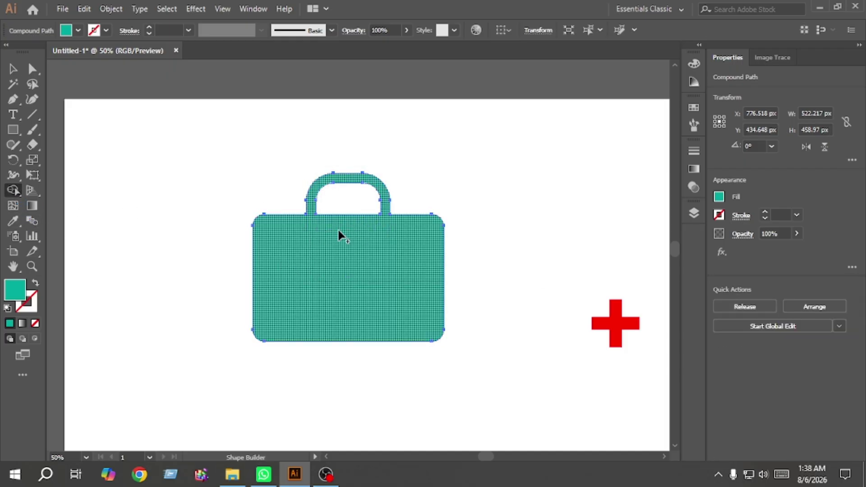
left_click(13, 69)
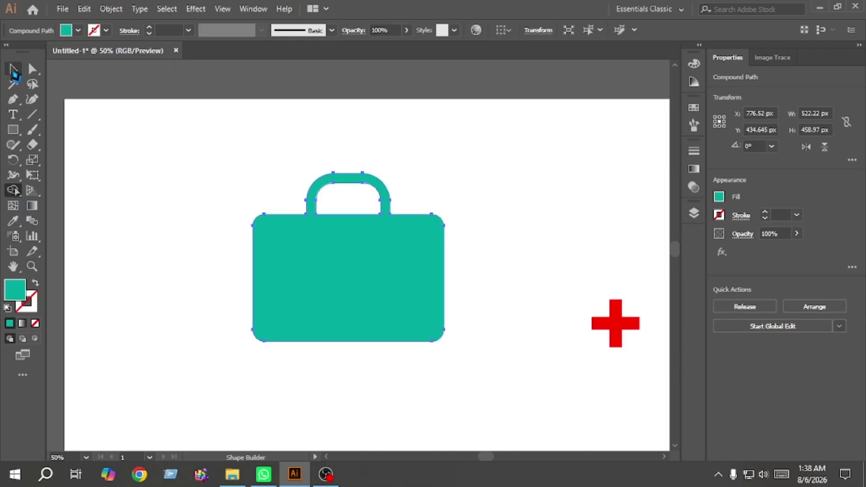
left_click(160, 183)
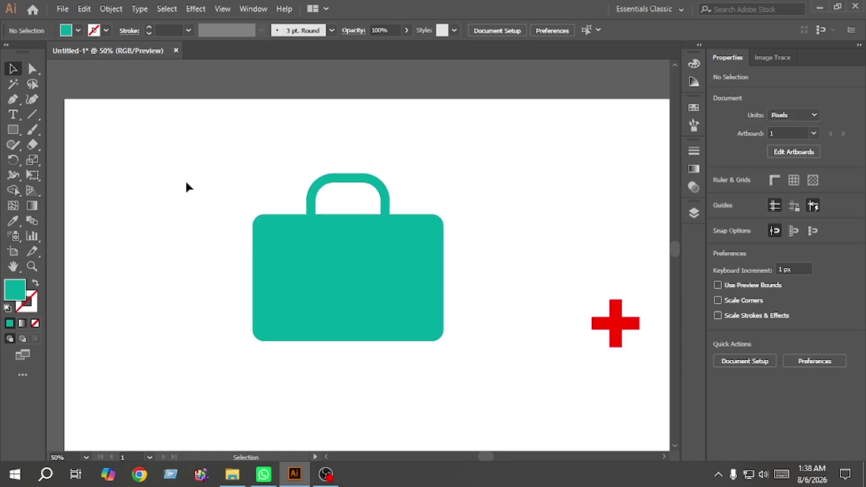
- Apply a blue stroke to the merged bag shape, keeping its teal fill
left_click(384, 273)
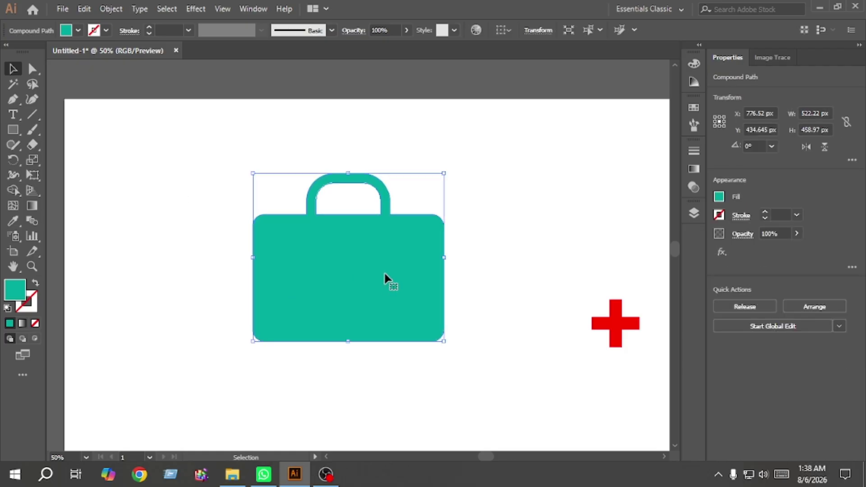
left_click(719, 197)
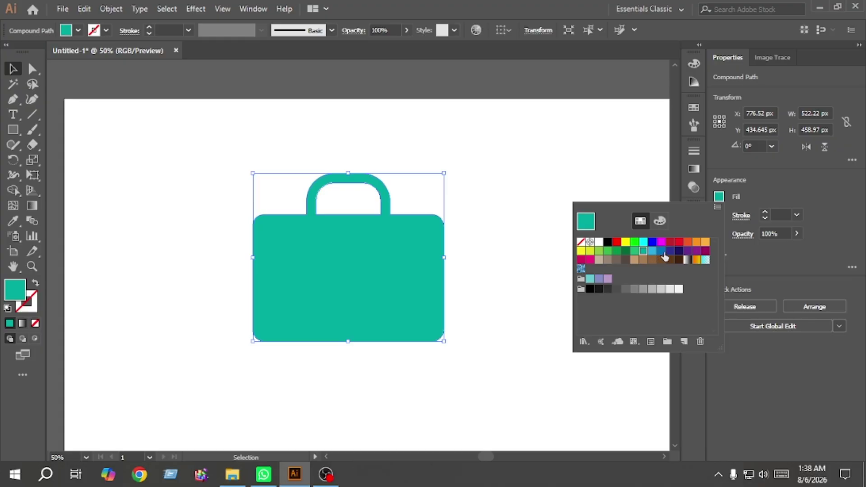
left_click(661, 251, "shift")
left_click(784, 195)
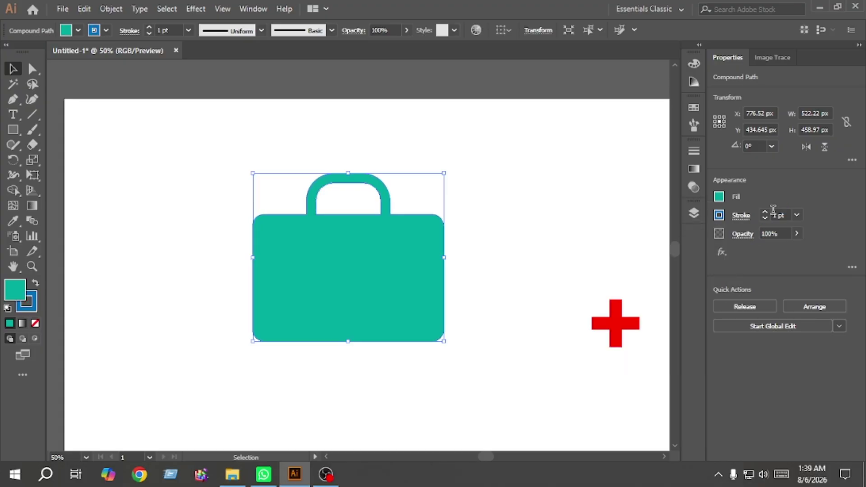
- Set the bag's blue outline to a stroke weight of 4 pt and deselect it
left_click(765, 212)
left_click(764, 212)
left_click(765, 212)
left_click(765, 212)
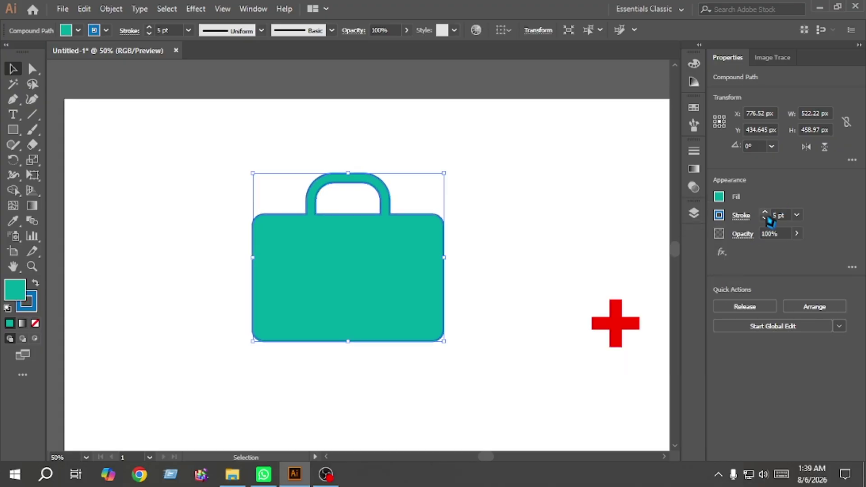
left_click(539, 227)
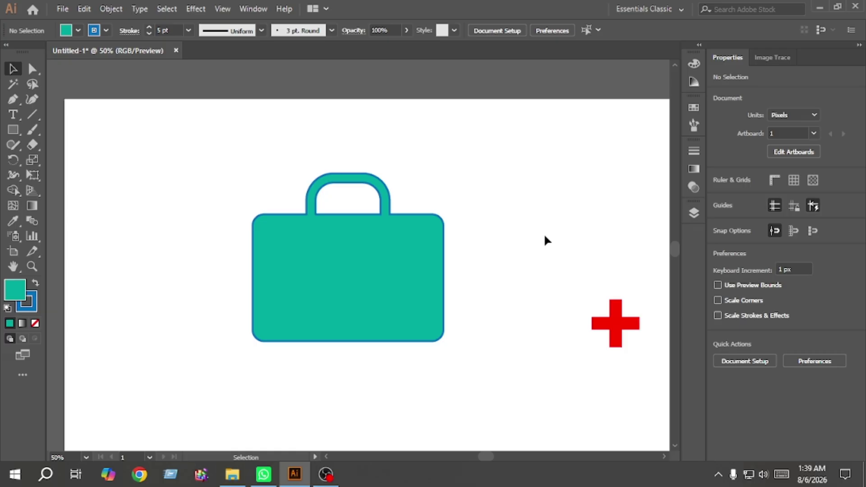
left_click(421, 248)
left_click(765, 218)
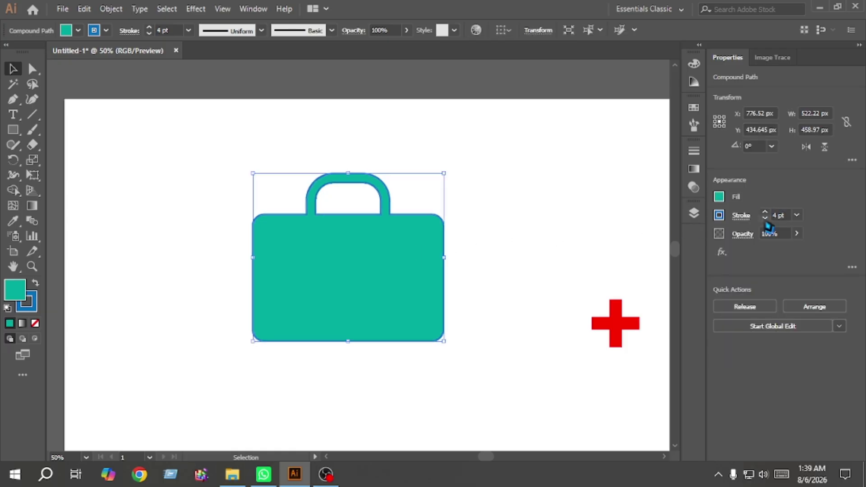
left_click(560, 209)
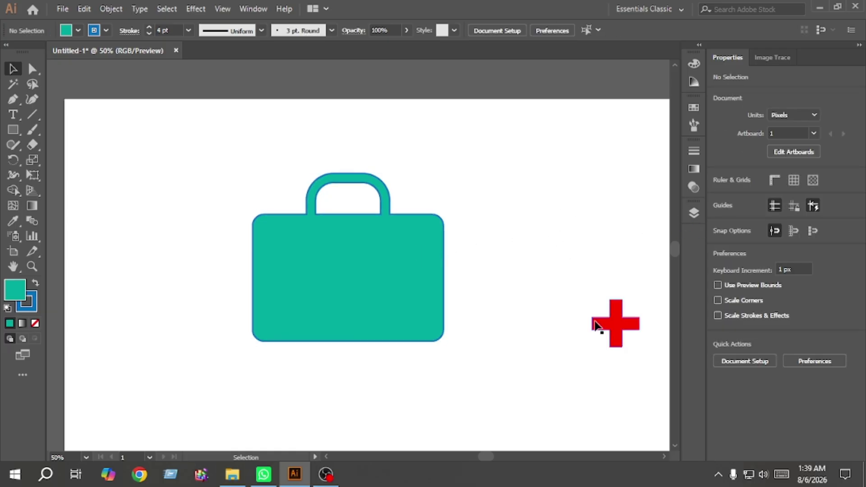
- Place a copy of the red cross on the bag body and fill the copy white
left_click_drag(629, 333, 361, 279)
left_click_drag(361, 277, 361, 277)
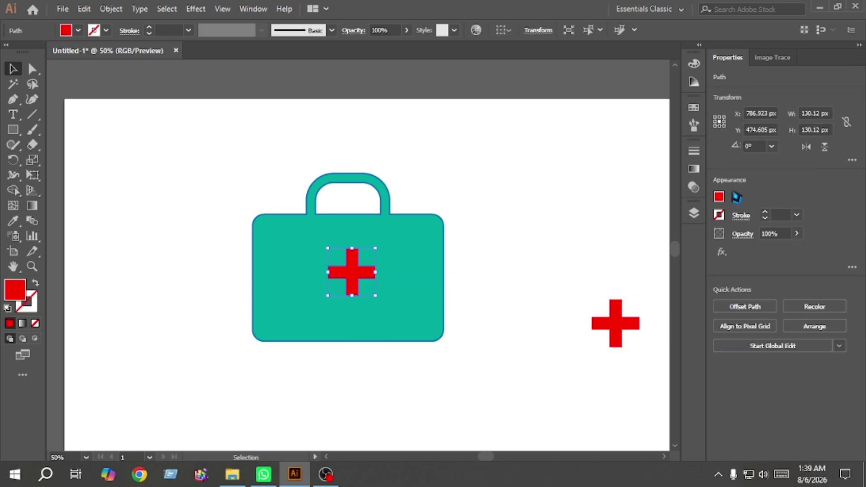
left_click(719, 197)
left_click(601, 243)
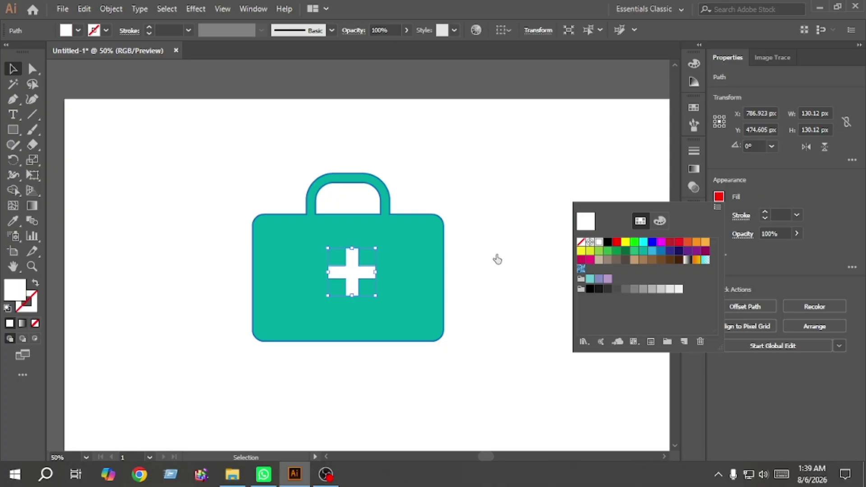
key("Escape")
- Enlarge the white cross to about 198 px and align it with the bag by their horizontal centres
left_click_drag(376, 272, 394, 272)
left_click_drag(452, 359, 289, 221)
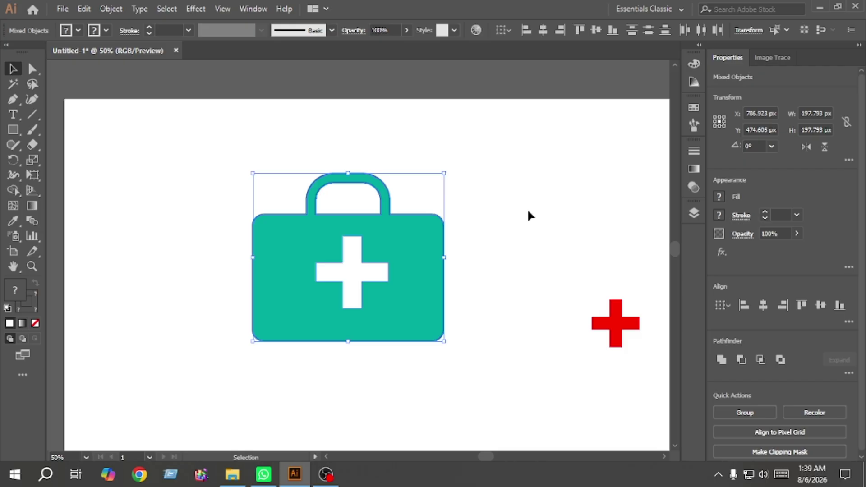
left_click(762, 306)
left_click(521, 251)
- Nudge the white cross down about 18 px to the middle of the bag body and deselect it
left_click(341, 291)
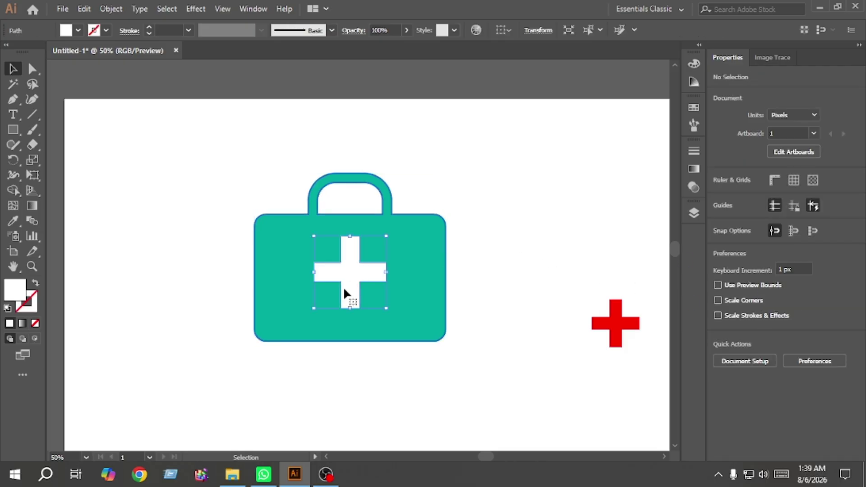
key("shift+Down")
key("shift+Down")
key("shift+Down")
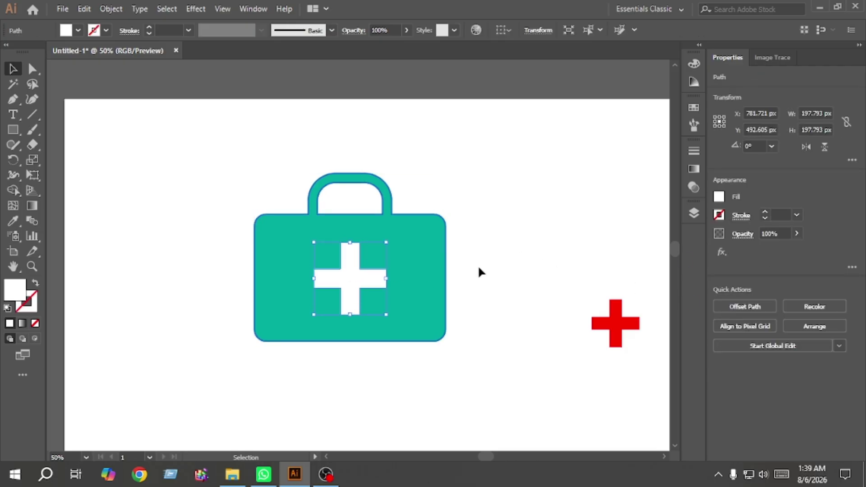
left_click(479, 269)
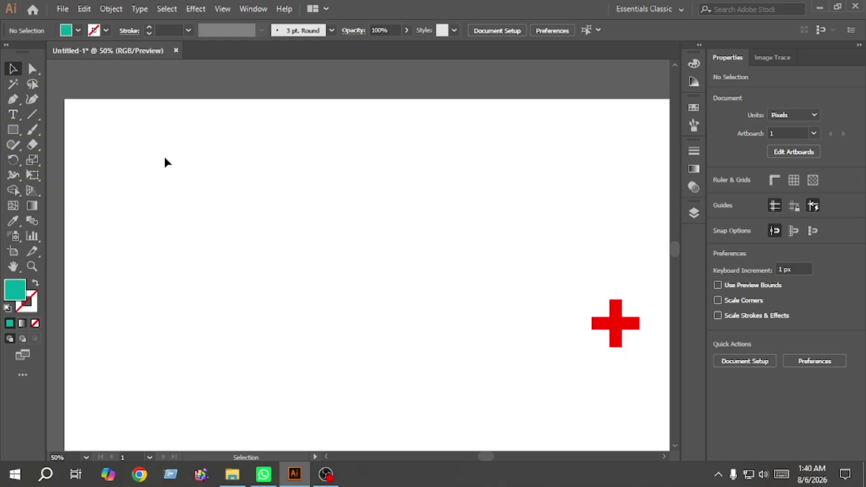
- Draw a teal rectangle without a stroke, about 682 × 269 px, in the empty area beside the red cross
scroll(163, 155, "down", 1)
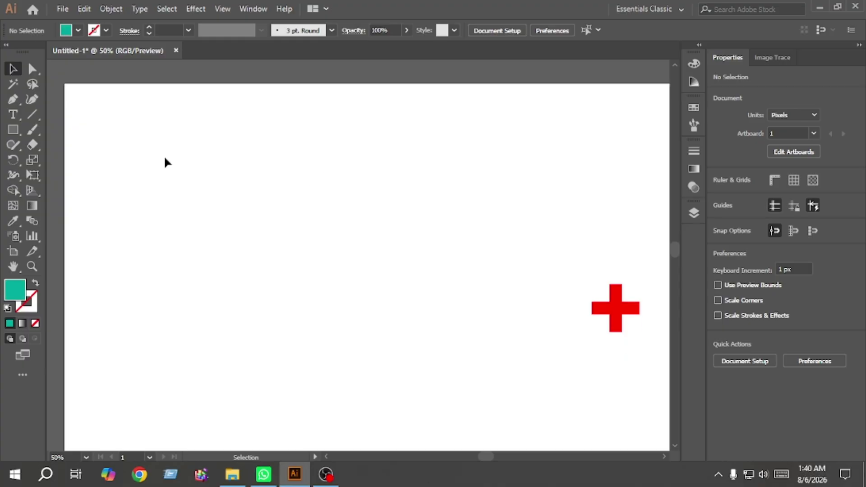
left_click(13, 129)
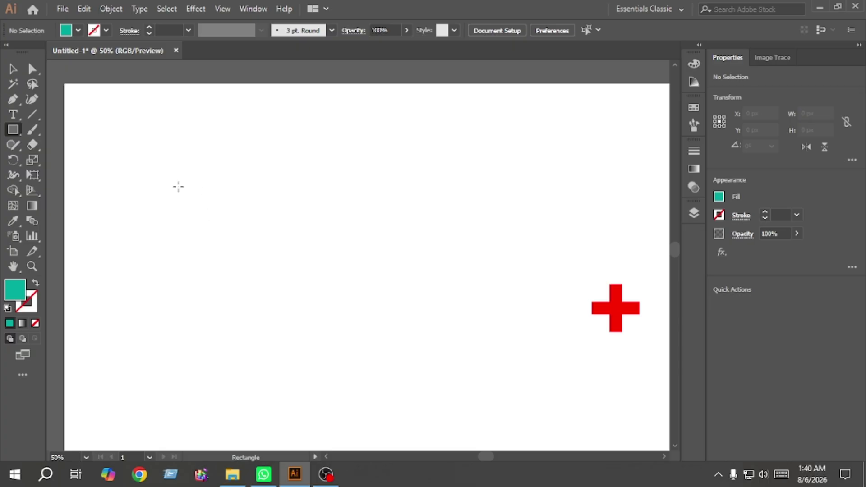
left_click_drag(178, 186, 427, 284)
left_click(13, 69)
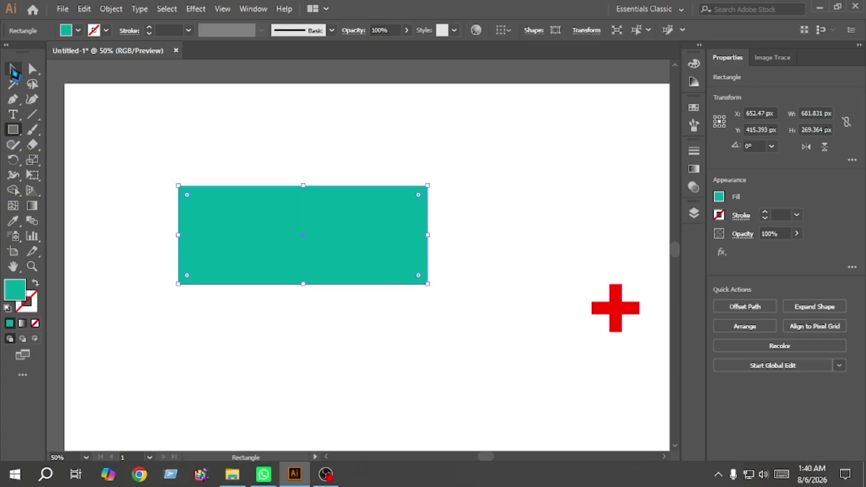
left_click(193, 134)
- Round the teal rectangle's corners to the maximum to form a pill shape, and deselect it
left_click(212, 224)
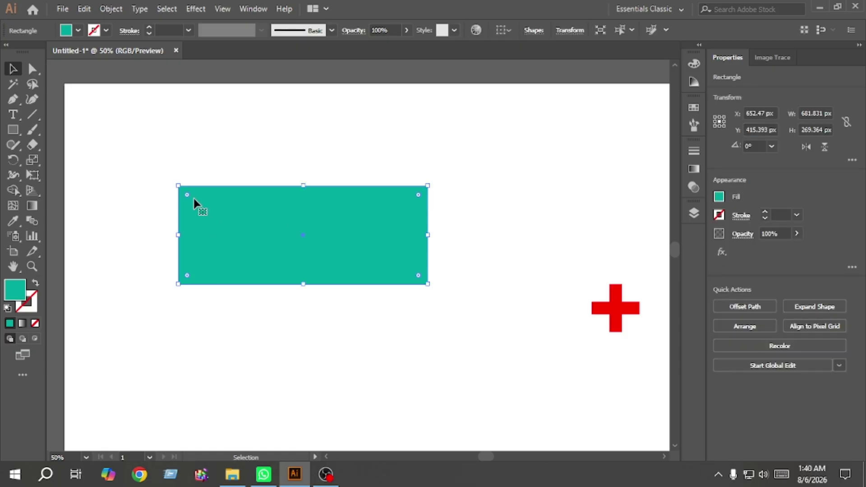
left_click_drag(187, 194, 446, 302)
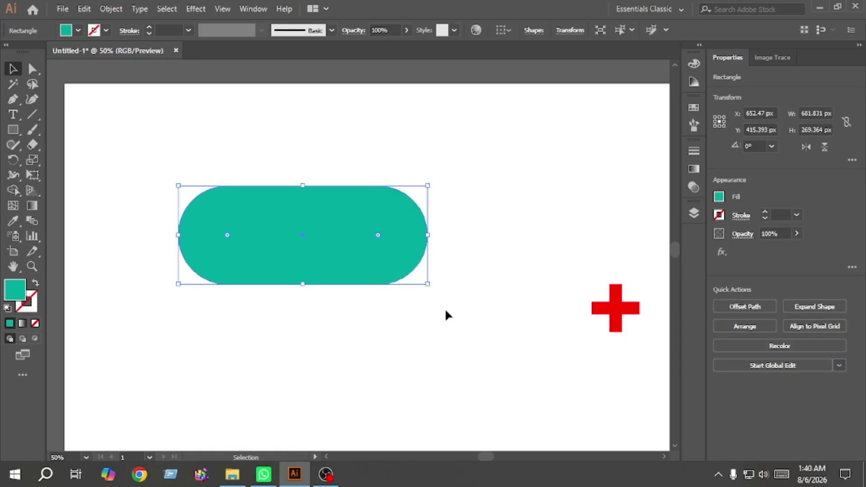
left_click(446, 311)
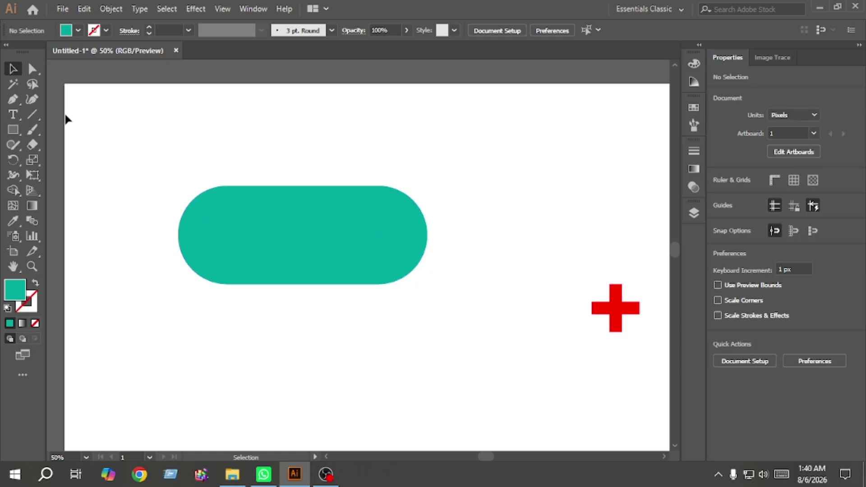
- Draw a vertical 1 pt black line about 472 px long through the pill's middle and align both by their vertical centres
left_click(30, 117)
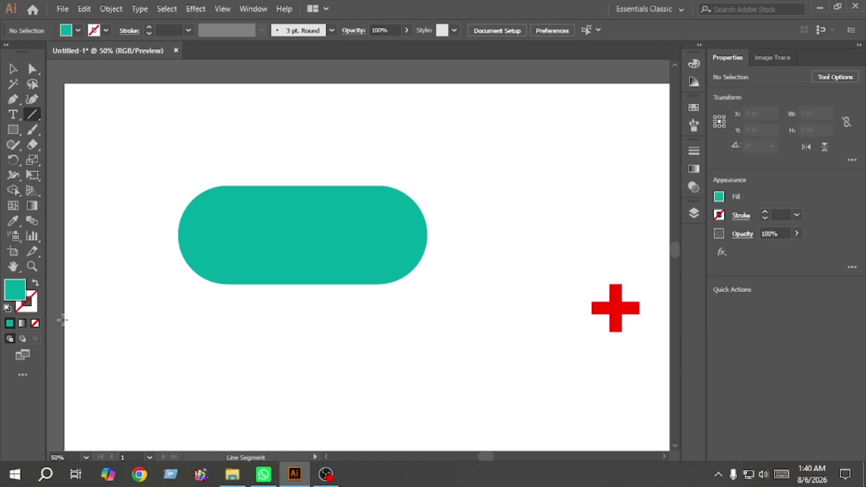
left_click(36, 285)
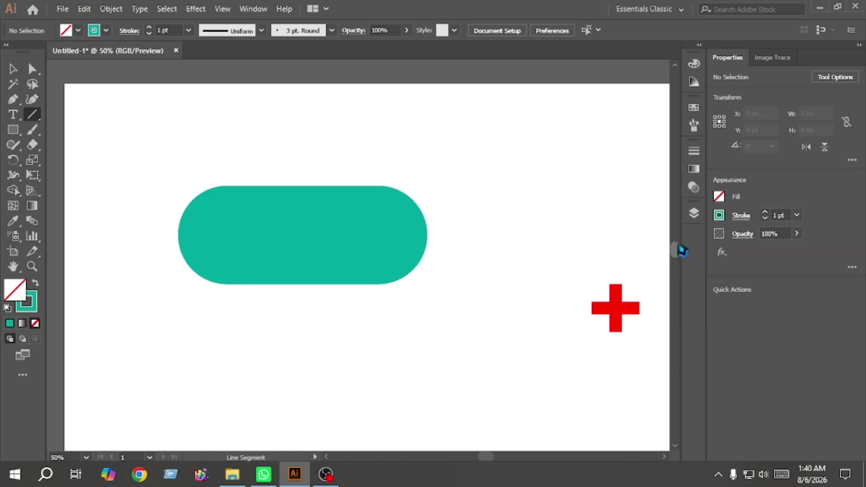
left_click(718, 215)
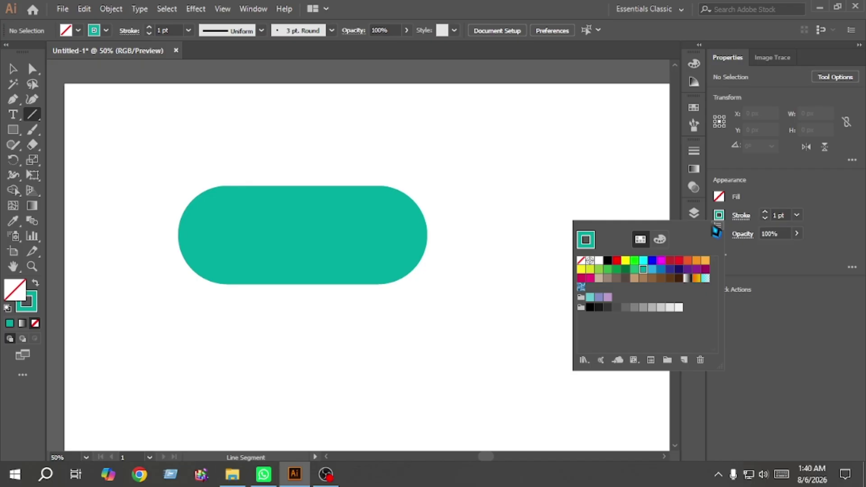
left_click(608, 261)
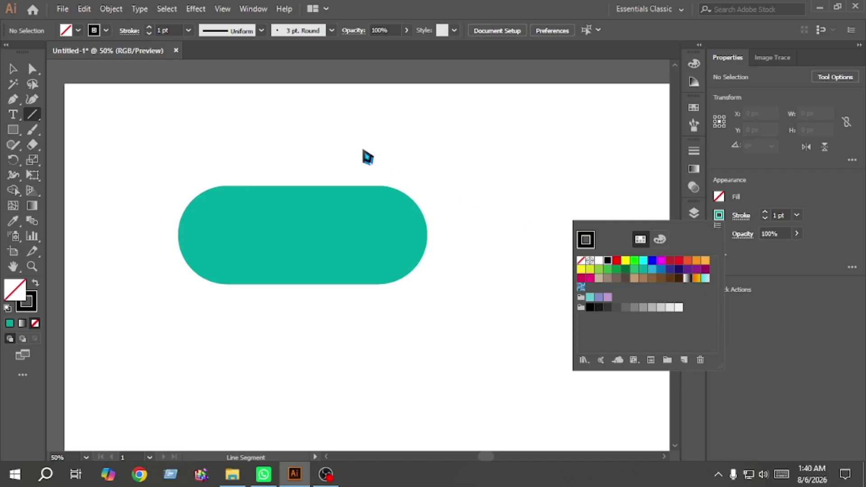
left_click_drag(303, 150, 304, 322)
key("v")
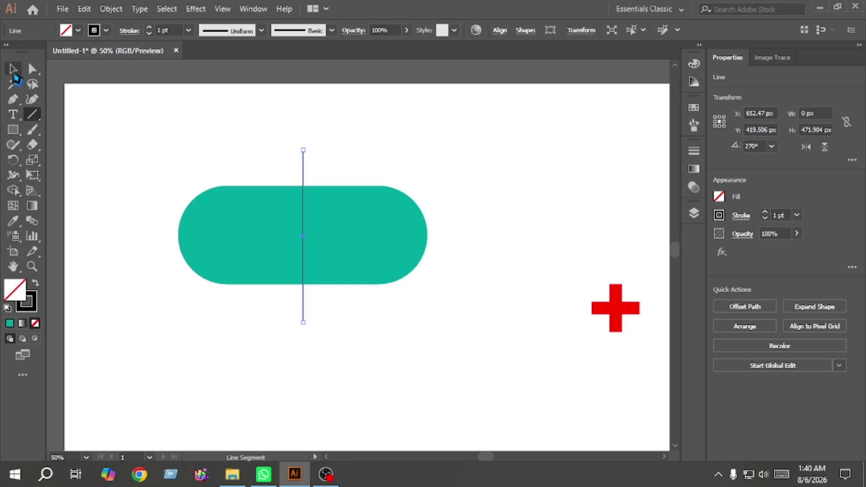
left_click_drag(367, 316, 283, 252)
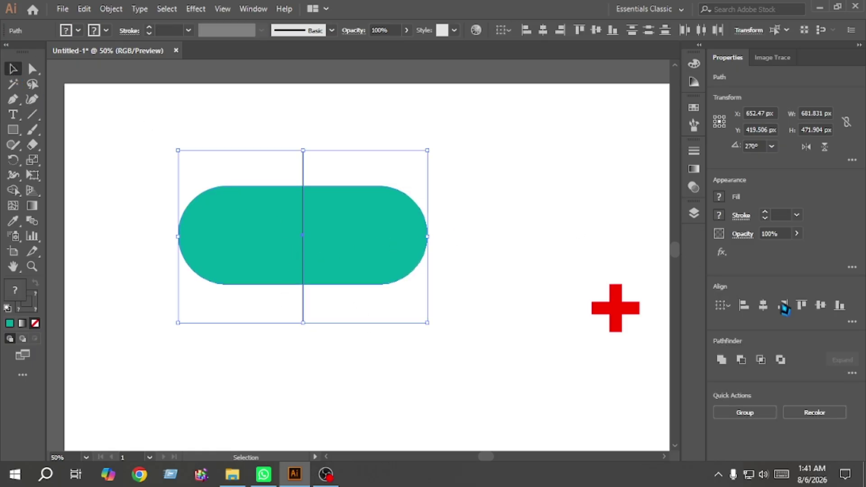
left_click(821, 306)
- Split the pill along the line into two black-filled halves with the Shape Builder tool
scroll(180, 234, "left", 3)
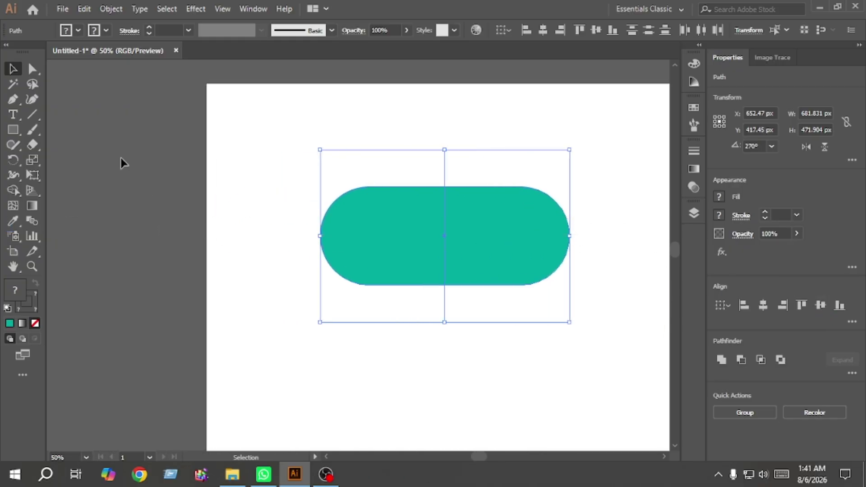
left_click(12, 189)
left_click_drag(316, 201, 178, 175)
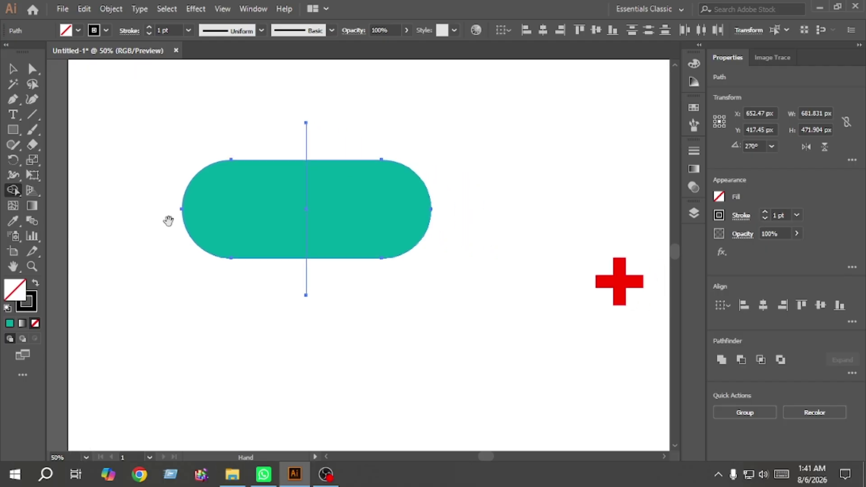
left_click(36, 283)
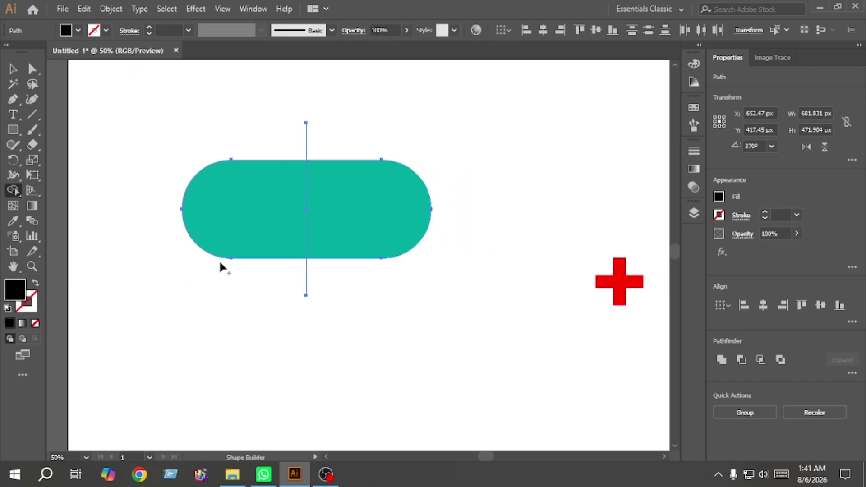
left_click(242, 226)
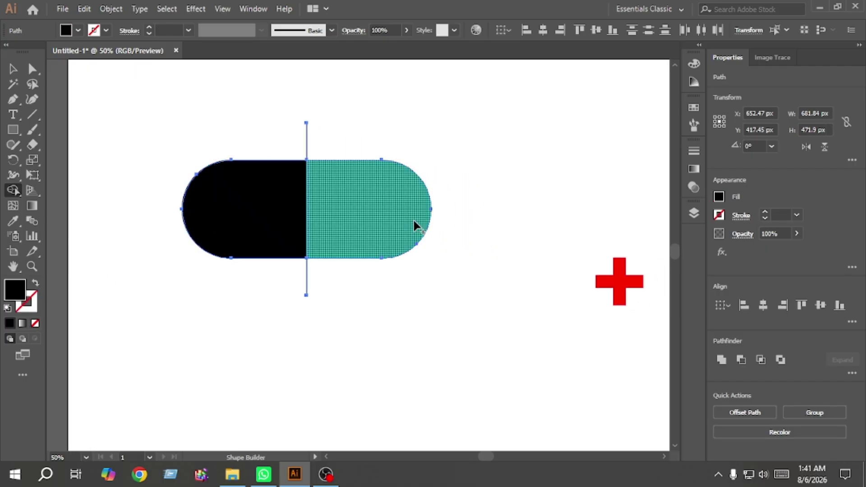
left_click_drag(413, 220, 266, 188)
- Delete the leftover line pieces above and below the pill
left_click(12, 69)
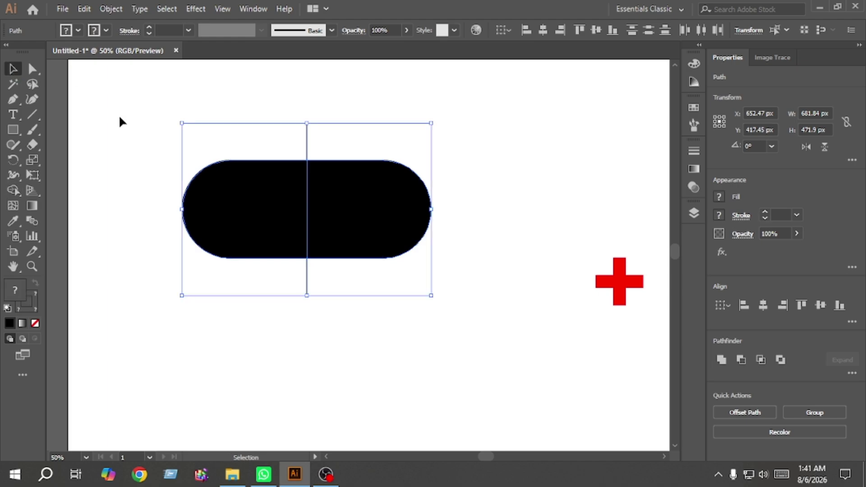
left_click(298, 142)
left_click(307, 136)
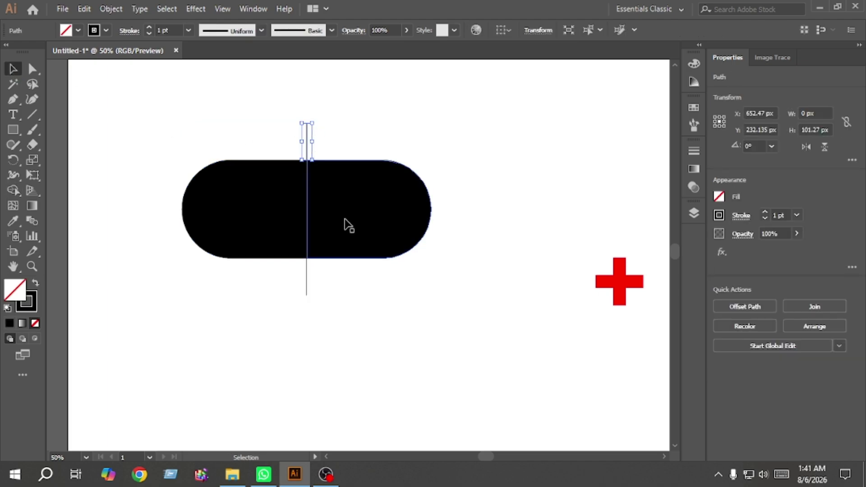
left_click(314, 272)
left_click(306, 274)
key("Delete")
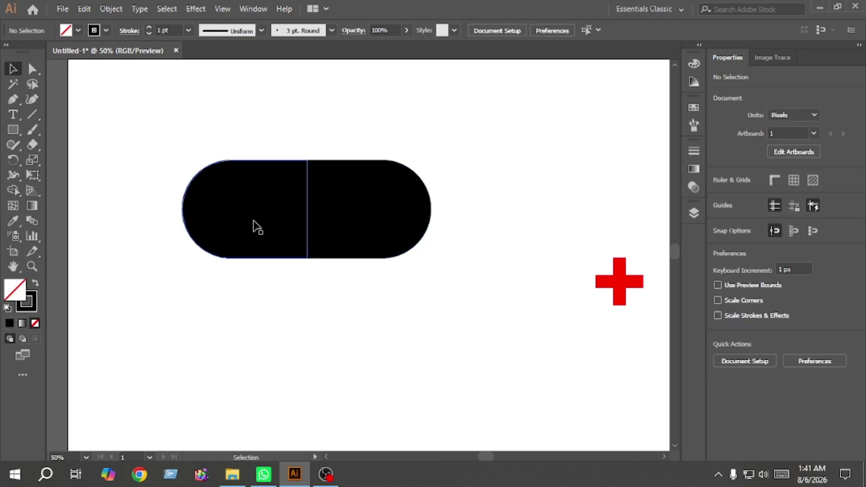
- Fill the pill's left half with teal and deselect it
left_click(256, 221)
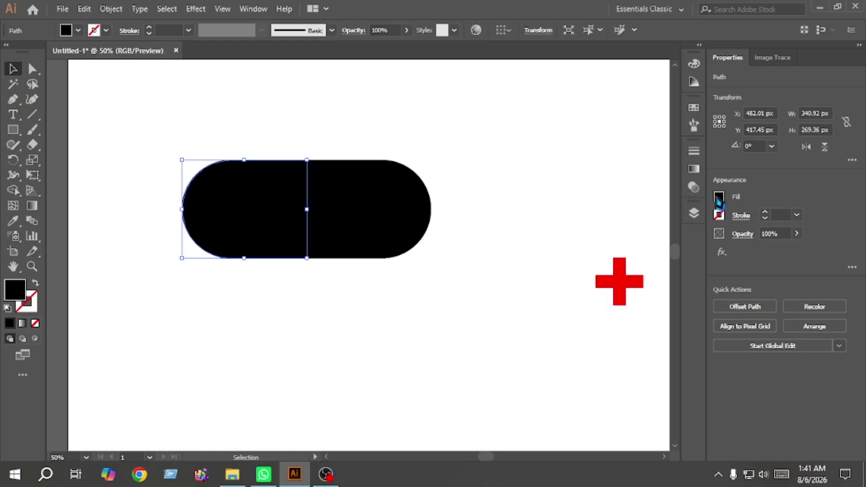
left_click(719, 196)
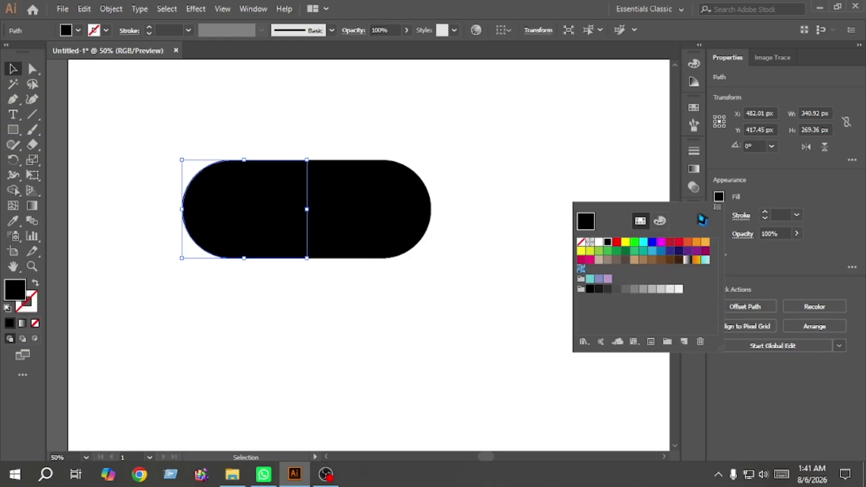
left_click(643, 251)
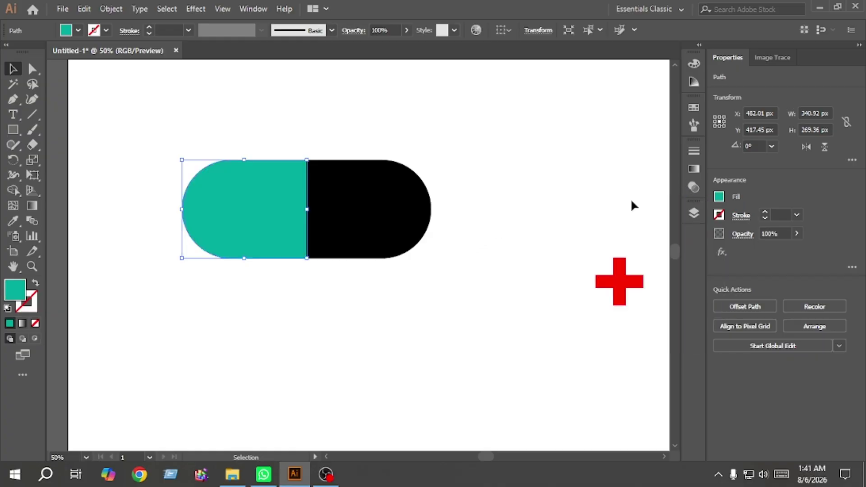
left_click(493, 207)
- Fill the pill's right half with red and deselect it
left_click(376, 221)
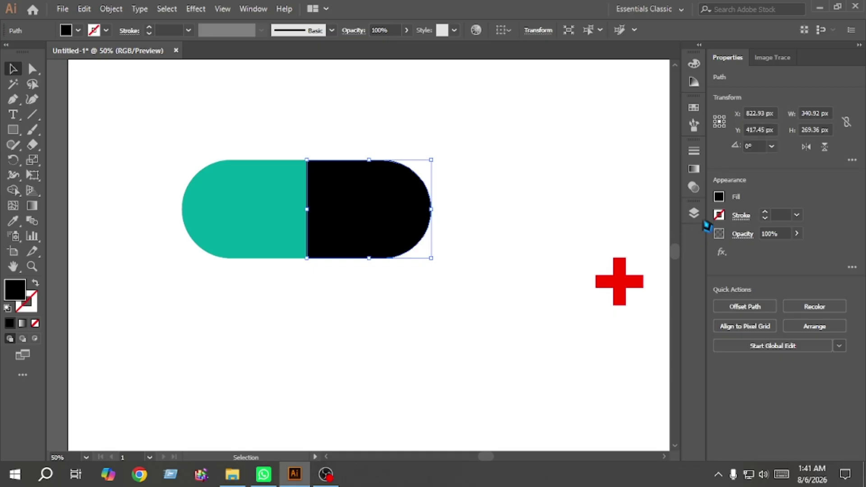
left_click(719, 197)
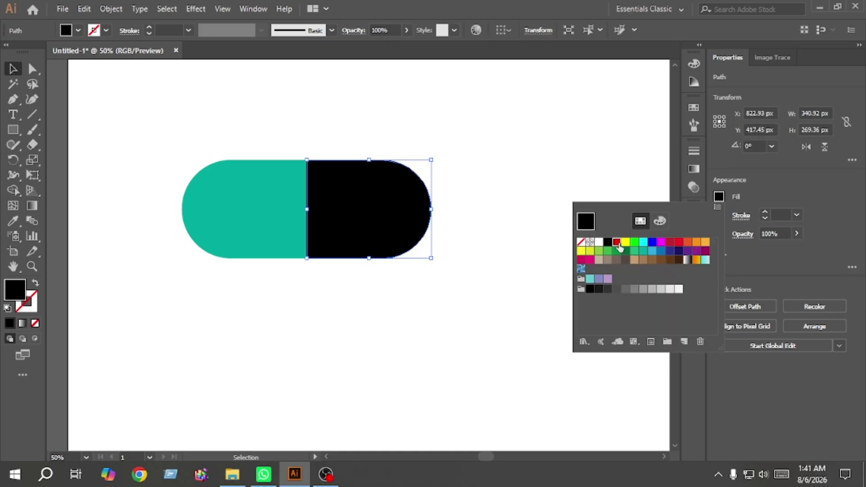
left_click(616, 243)
left_click(544, 186)
left_click(502, 279)
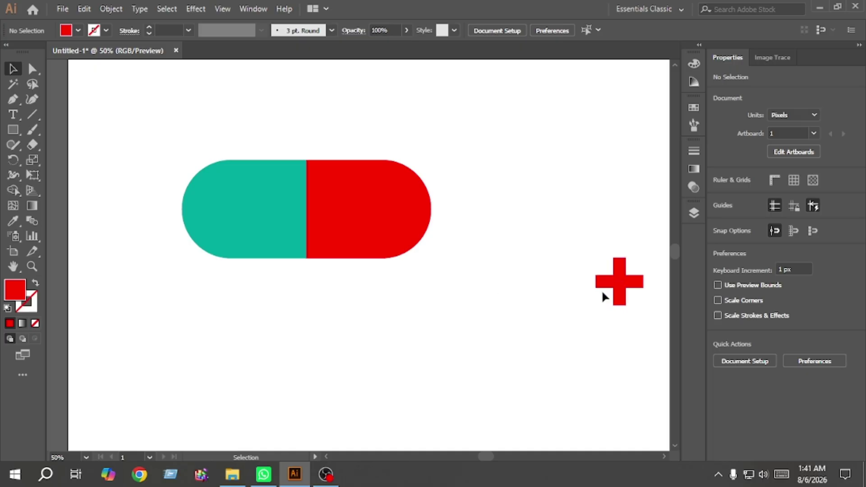
- Group the pill's teal and red halves and deselect the group
left_click_drag(420, 276, 235, 209)
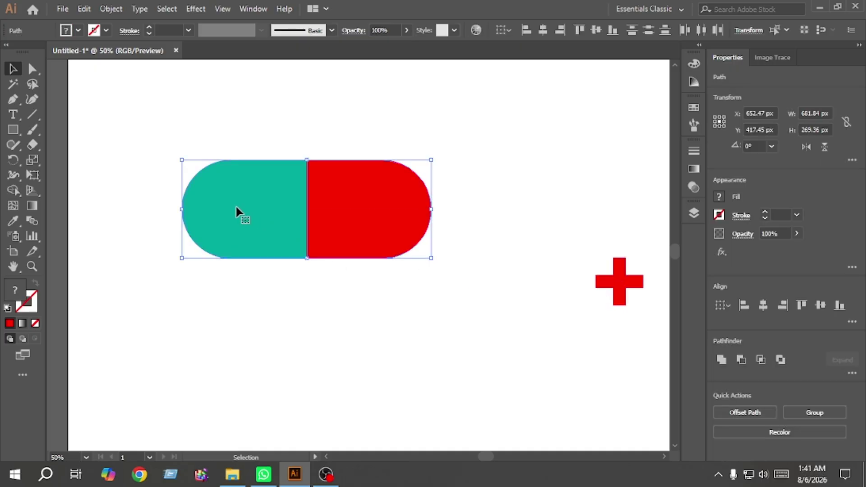
key("ctrl+g")
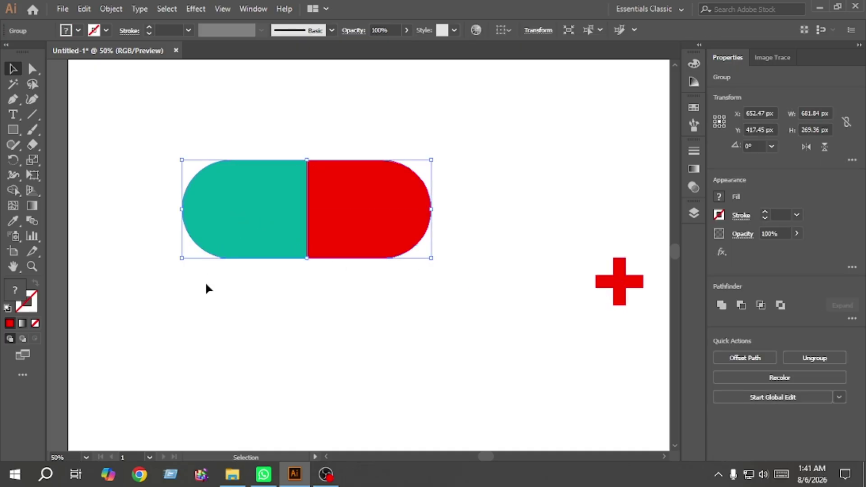
left_click(499, 282)
- Fill the loose red cross with white and place it on the pill's red half, enlarged to about 160 px
left_click(597, 284)
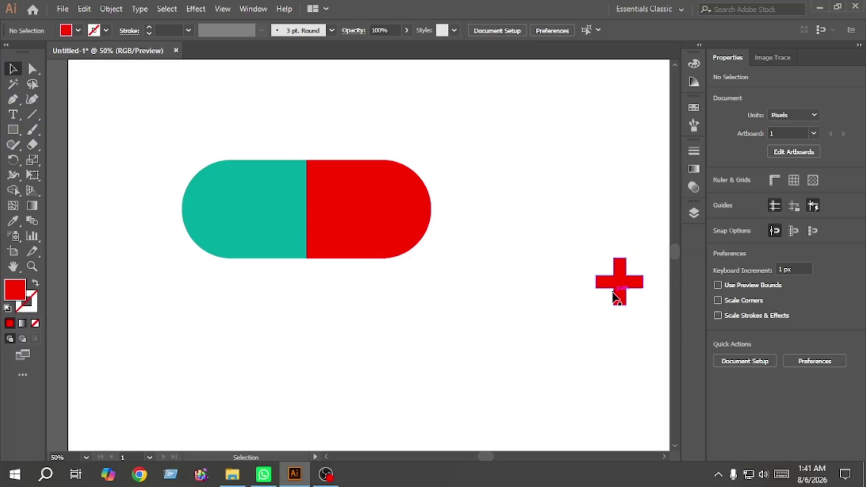
left_click_drag(620, 293, 461, 246)
left_click(719, 197)
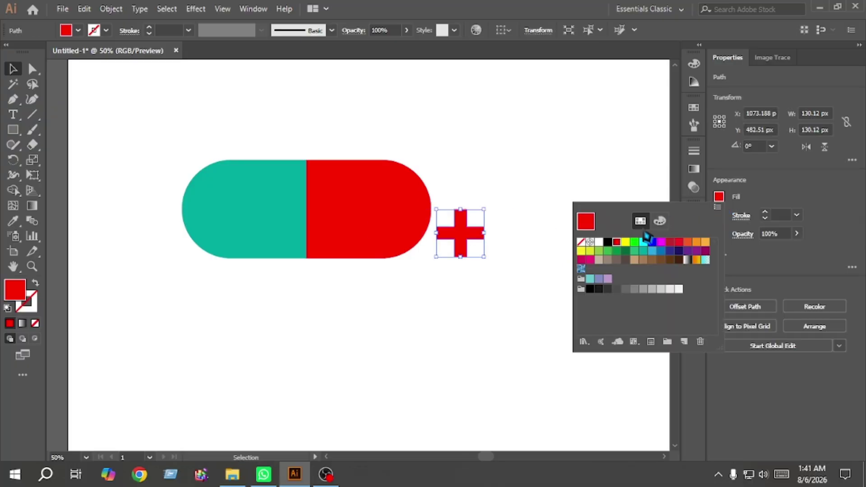
left_click(599, 242)
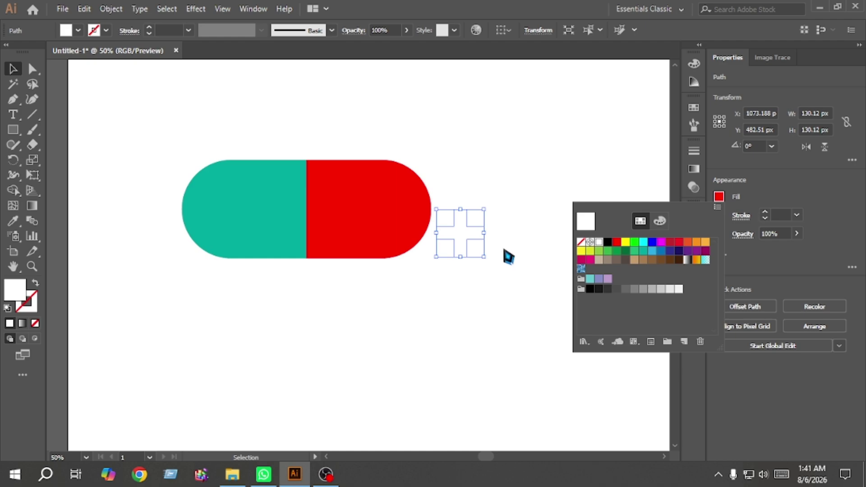
left_click_drag(458, 240, 401, 215)
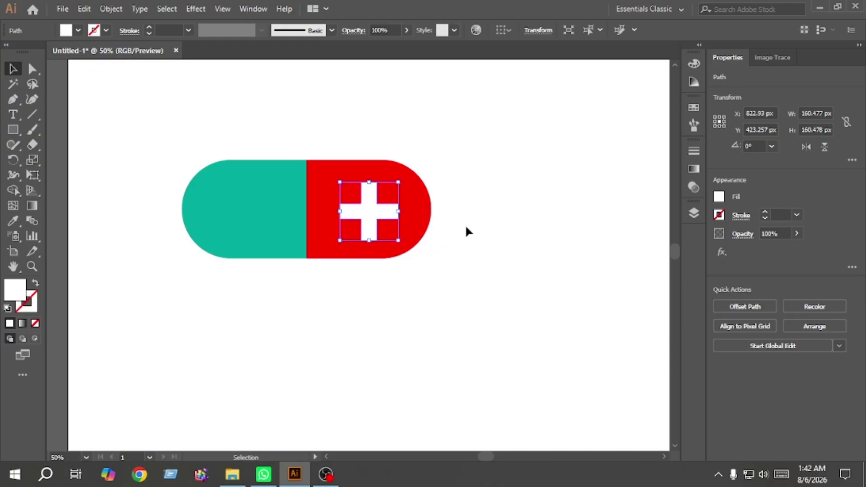
- Align the white cross and the pill by their vertical centers and group them
left_click_drag(467, 226, 231, 200)
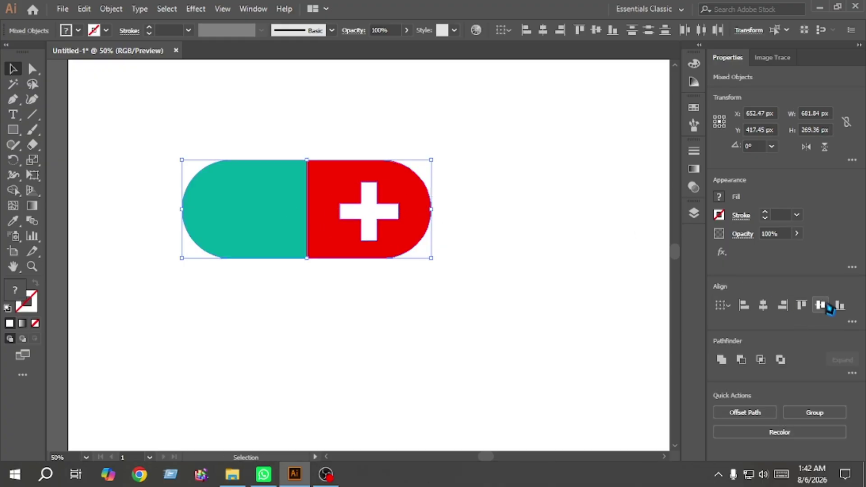
left_click(828, 306)
left_click(571, 266)
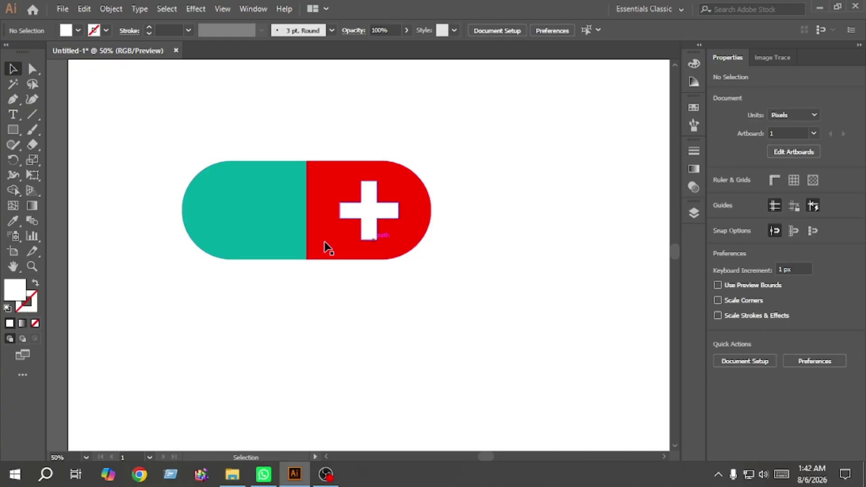
key("ctrl+a")
key("ctrl+g")
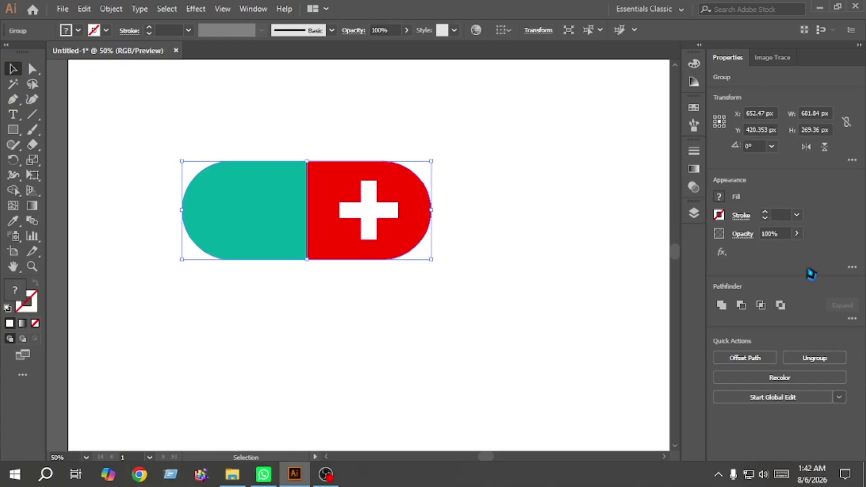
- Try a 3 pt blue stroke on the grouped pill, set the stroke back to none and deselect the group
left_click(720, 217)
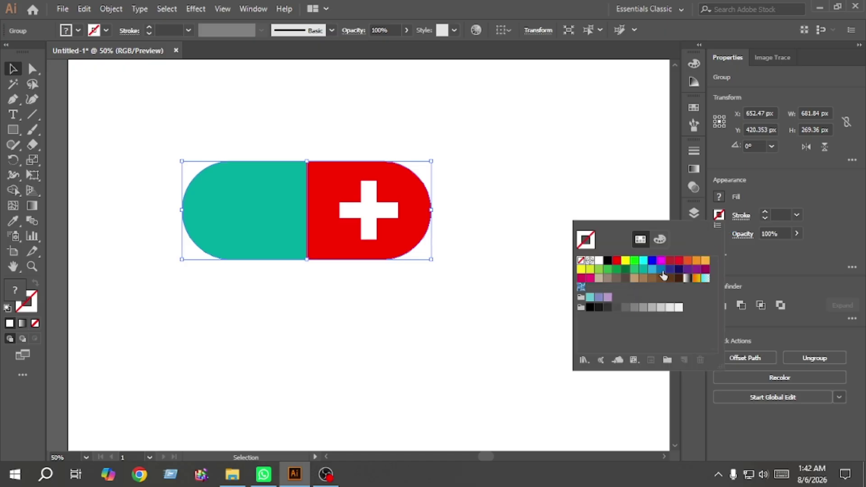
left_click(661, 271)
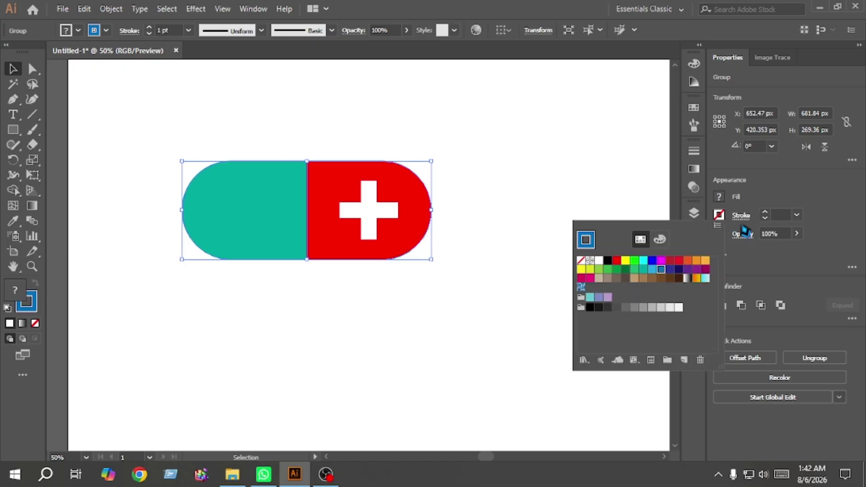
left_click(765, 212)
left_click(765, 212)
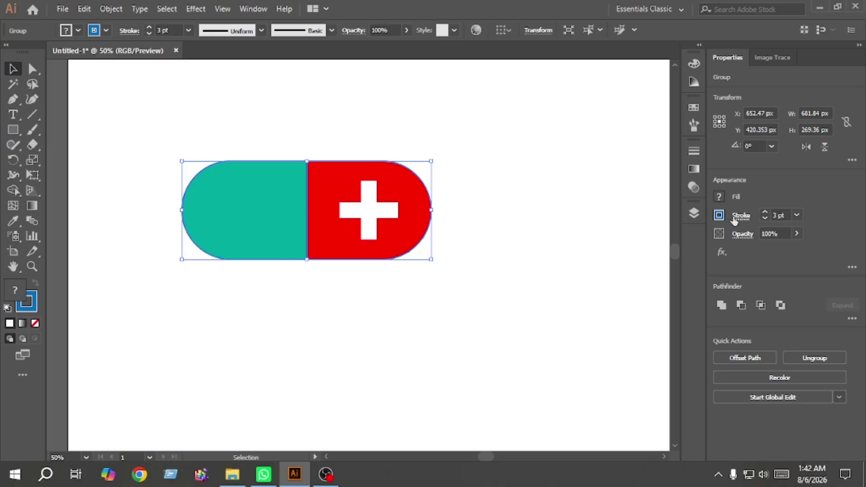
left_click(720, 216)
left_click(582, 261)
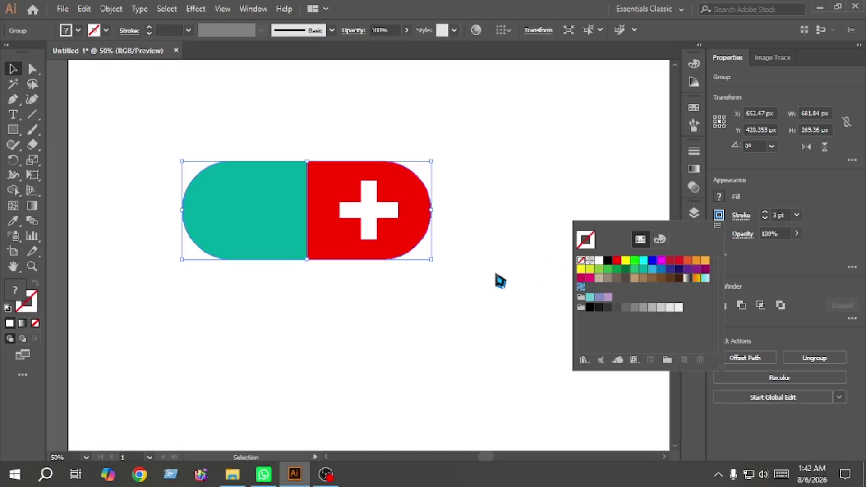
left_click(497, 277)
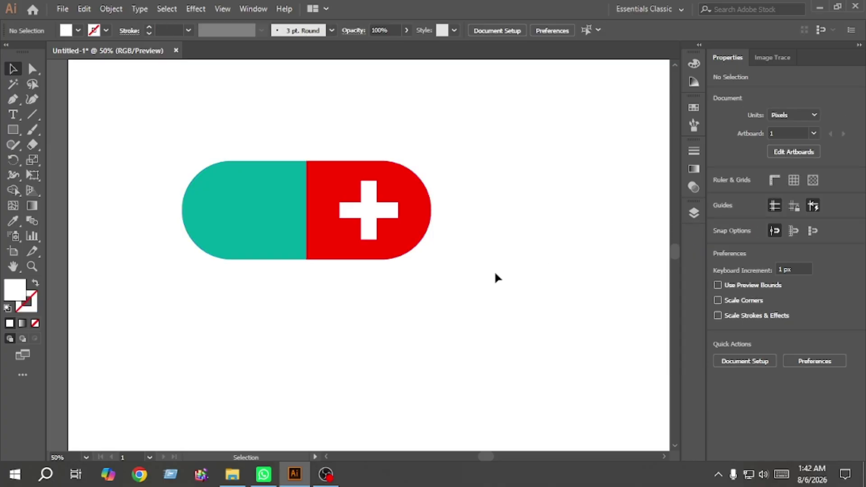